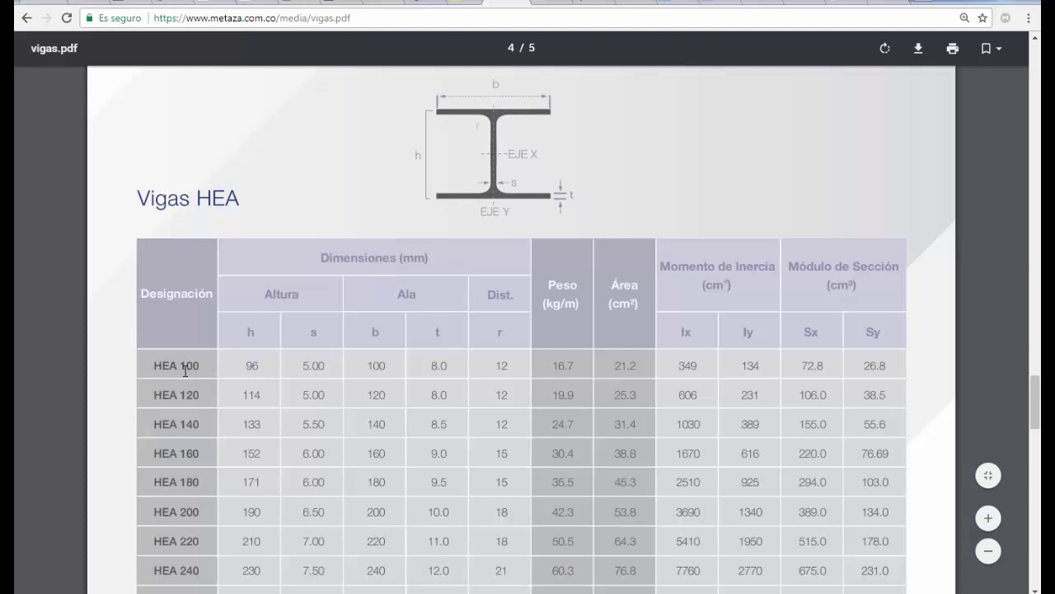
Highlight the HEA 100 value, then zoom vigas.pdf in three times to enlarge the beam diagram.
left_click_drag(182, 367, 197, 367)
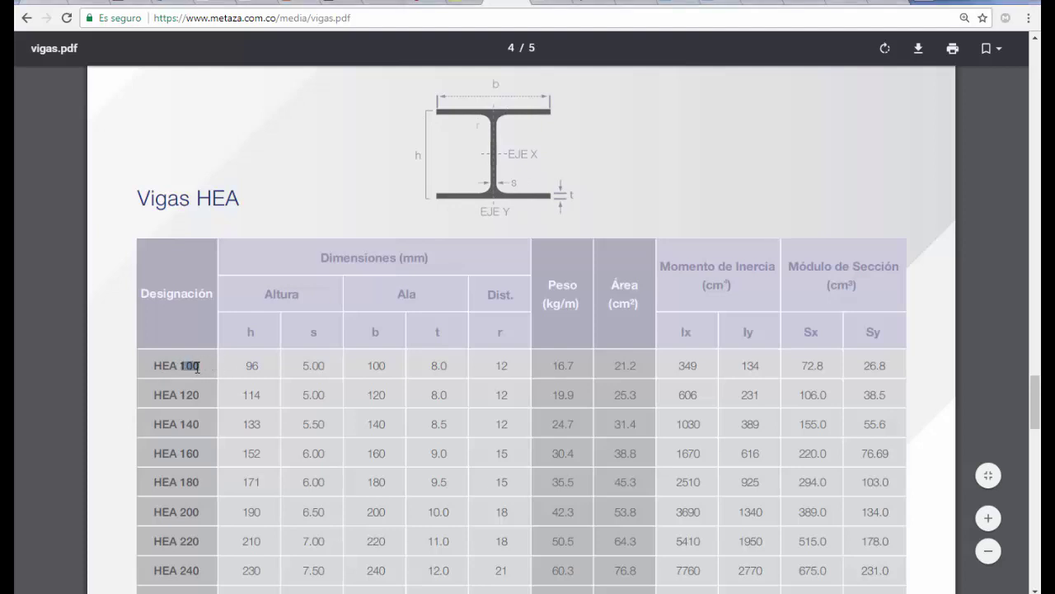
left_click(188, 368)
left_click(989, 519)
left_click(988, 519)
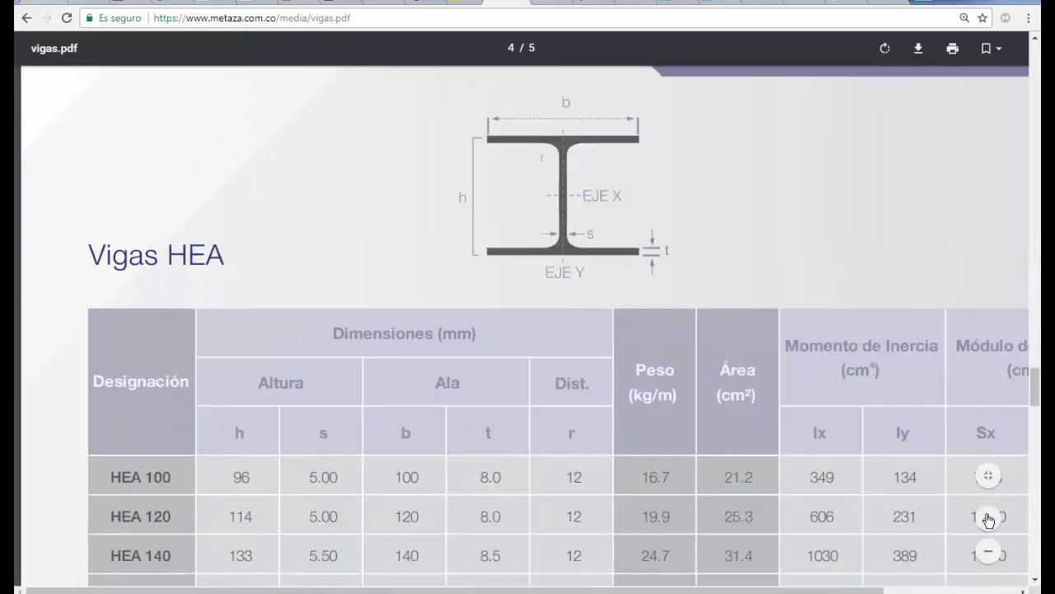
left_click(989, 519)
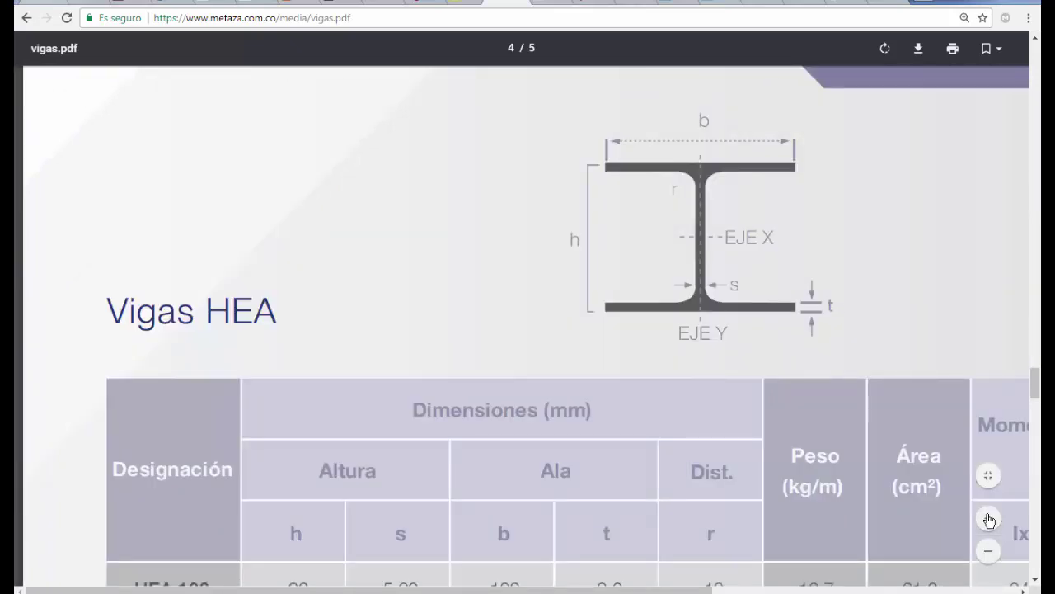
Screenshot the PDF page and paste the capture into a new Paint canvas.
key("Print")
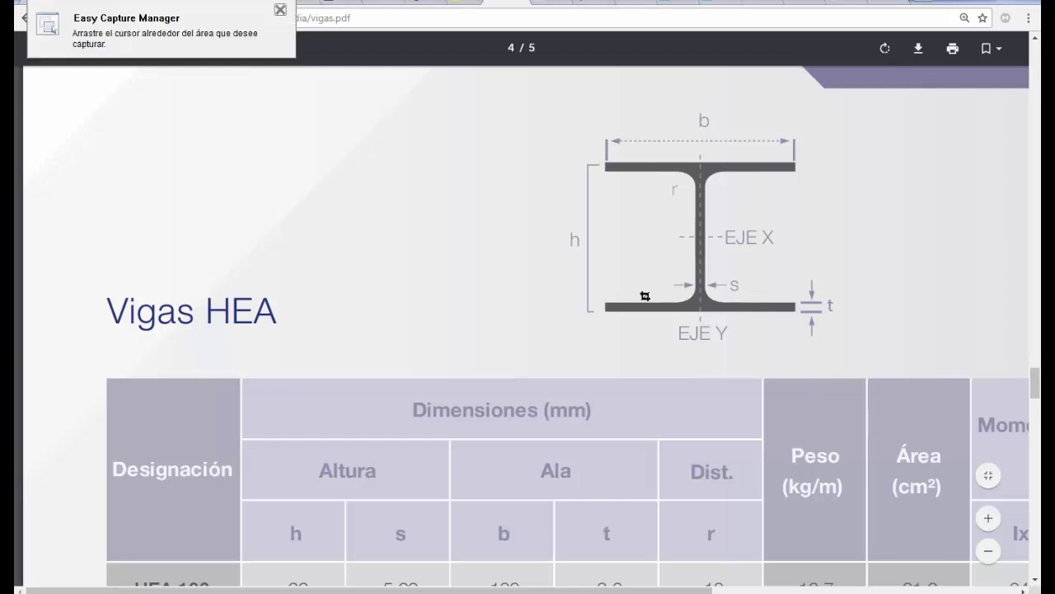
left_click(281, 10)
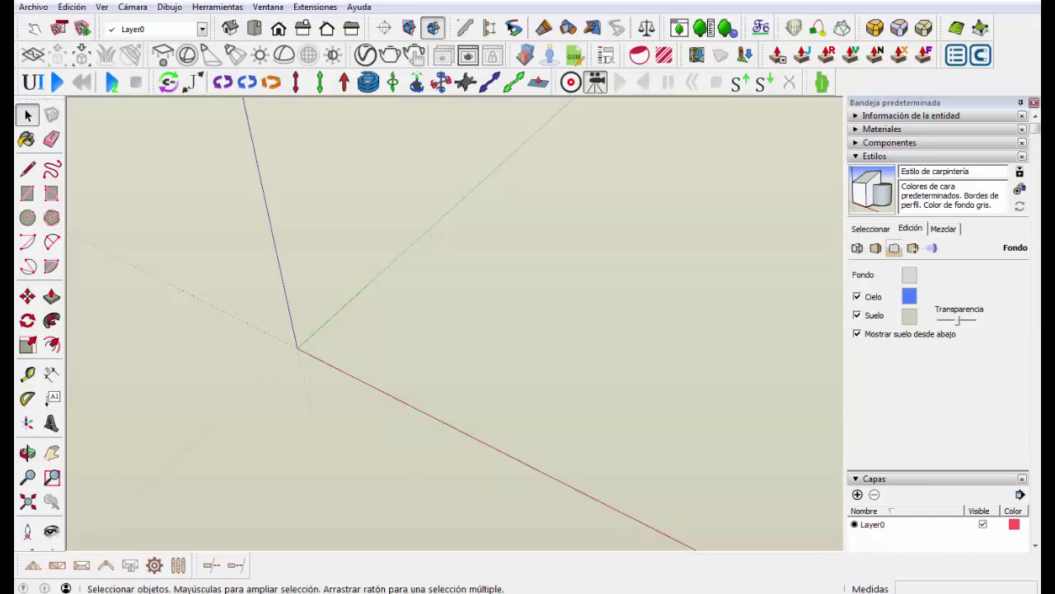
key("super")
left_click(56, 50)
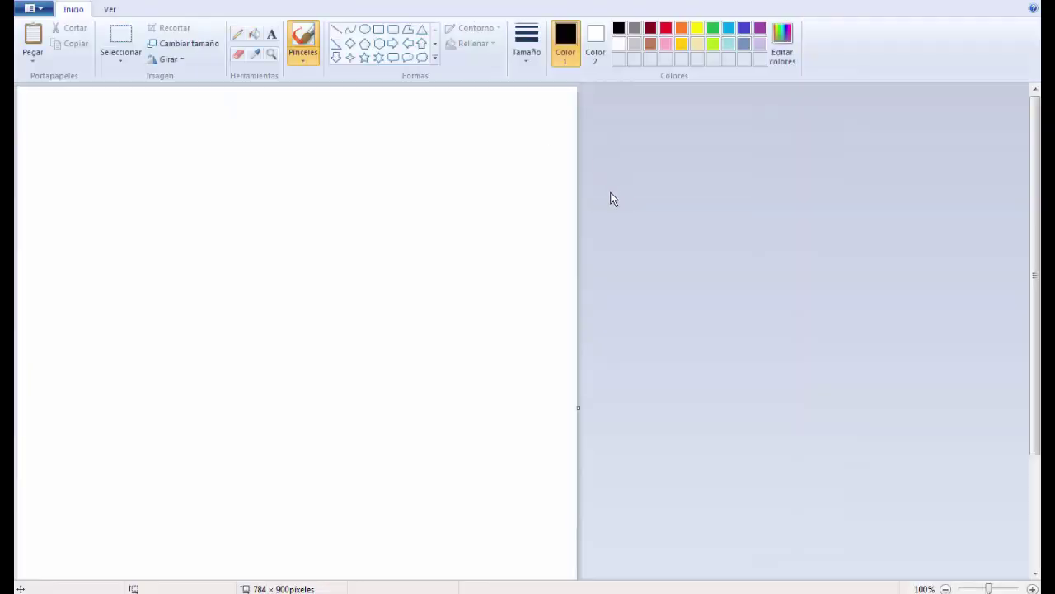
key("ctrl+v")
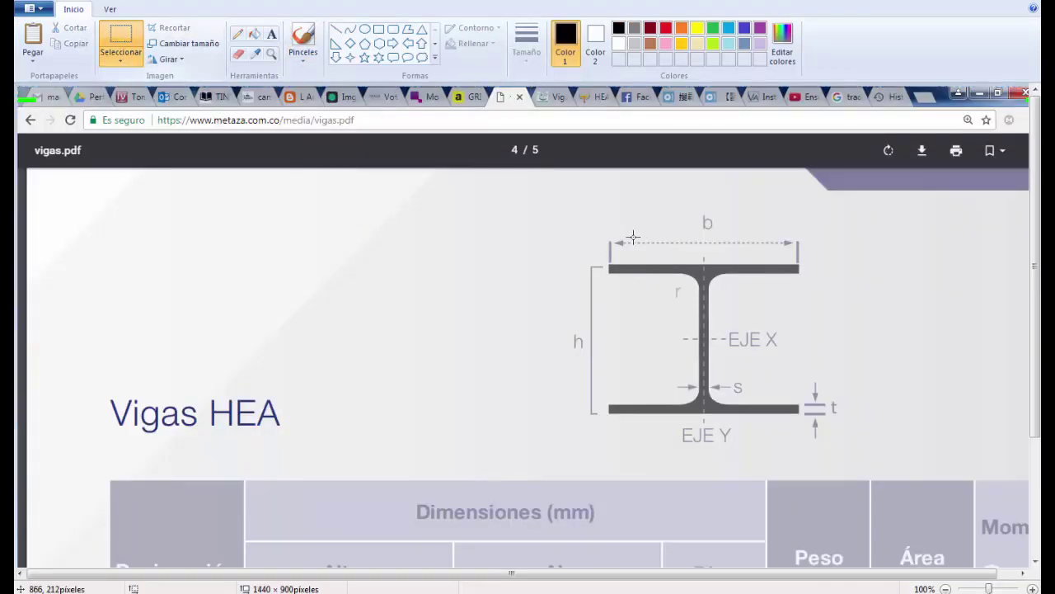
Crop the image down to just the I-beam diagram.
left_click_drag(557, 200, 848, 450)
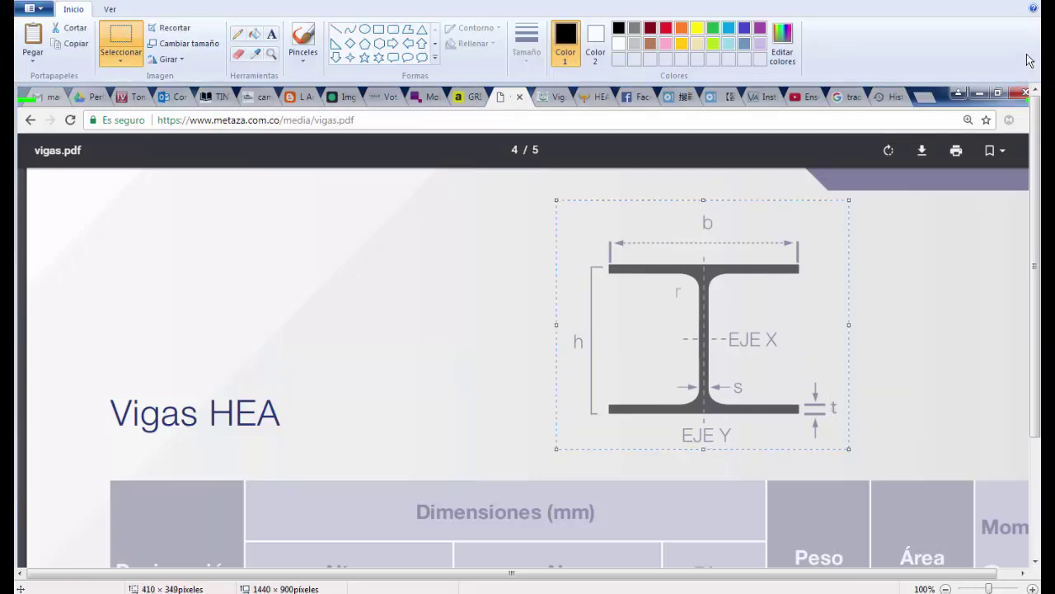
key("ctrl+v")
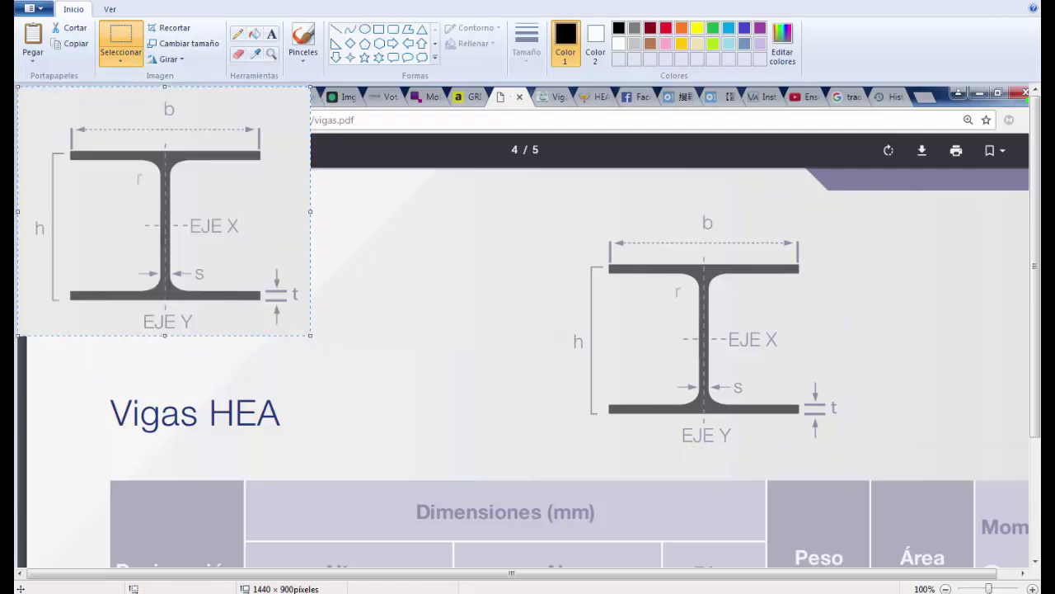
left_click(171, 30)
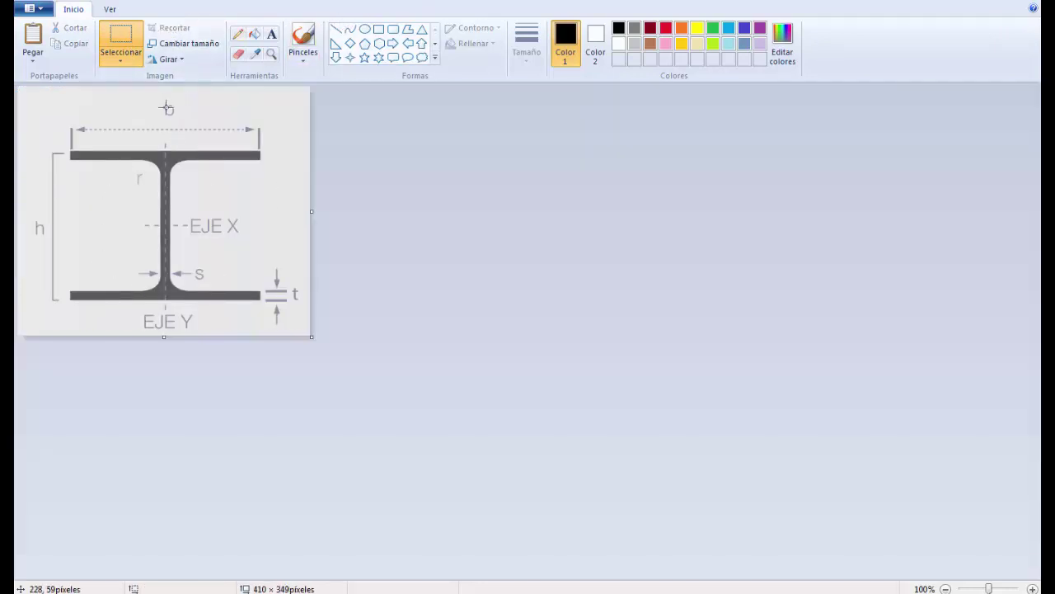
Save the cropped diagram as the JPEG image 'VIGA H'.
left_click(47, 12)
mouse_move(72, 127)
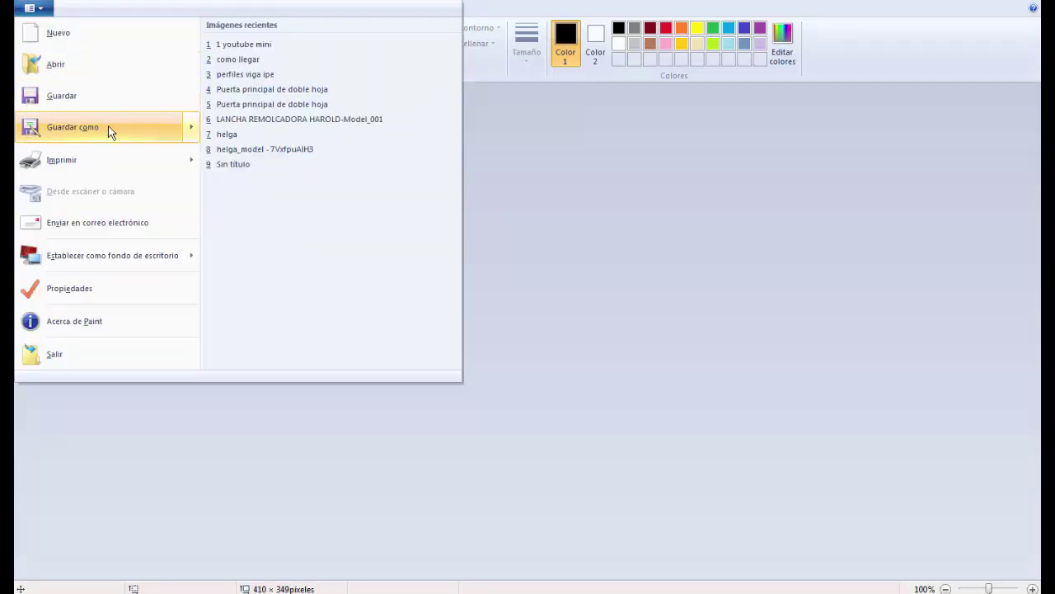
left_click(242, 105)
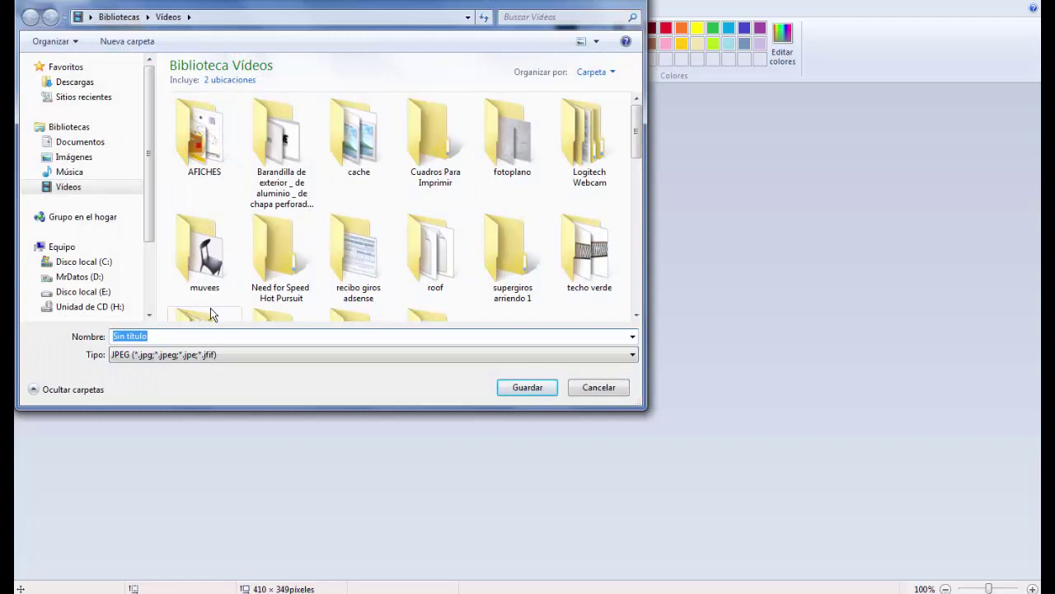
type("VIGA H")
left_click(535, 391)
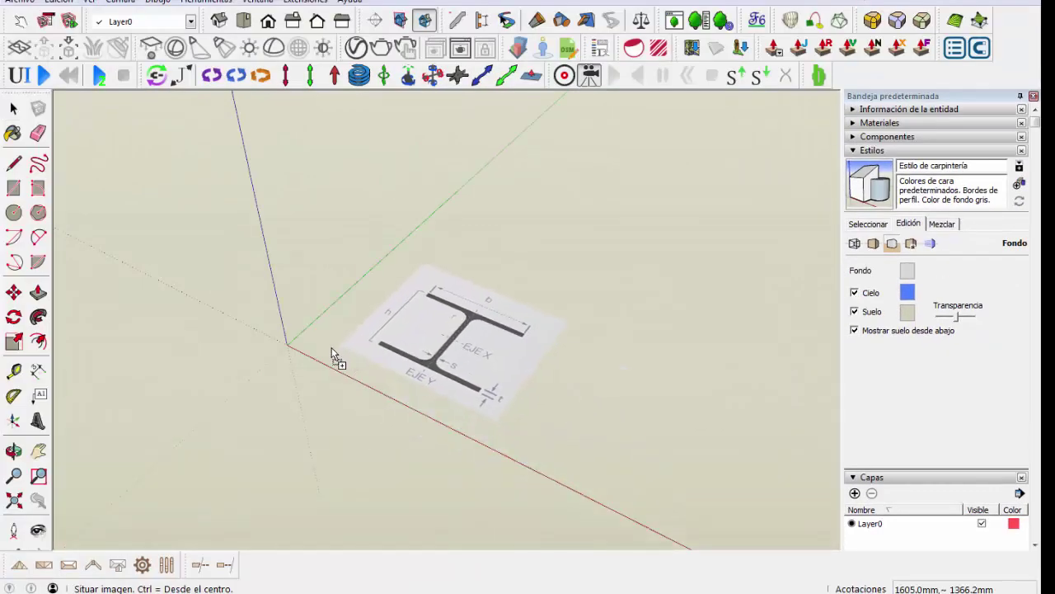
Place the VIGA H beam image on the ground in the SketchUp model.
left_click(332, 347)
key("s")
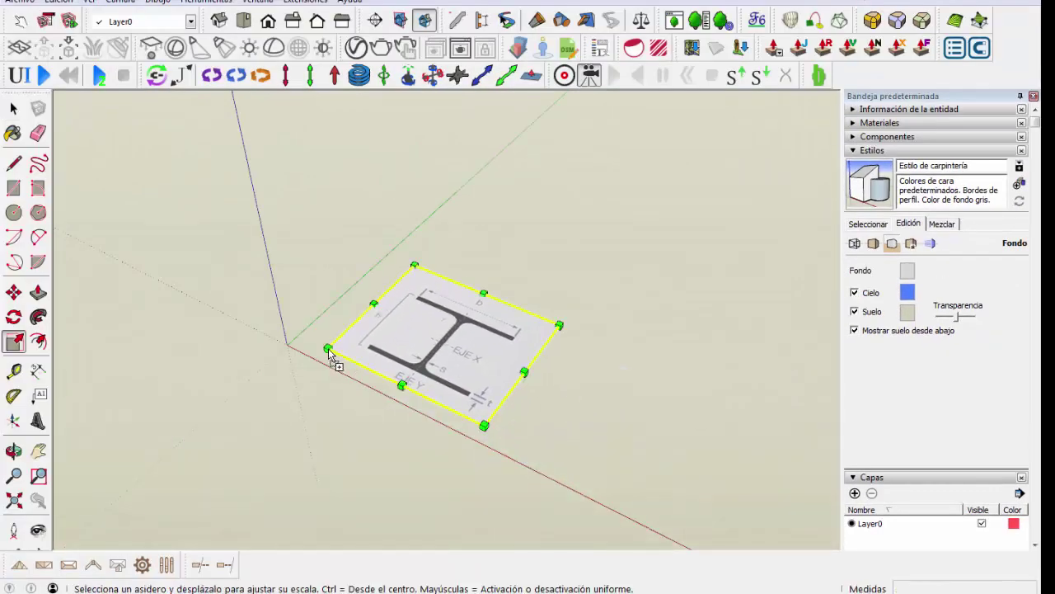
scroll(407, 373, "up", 2)
scroll(407, 374, "up", 2)
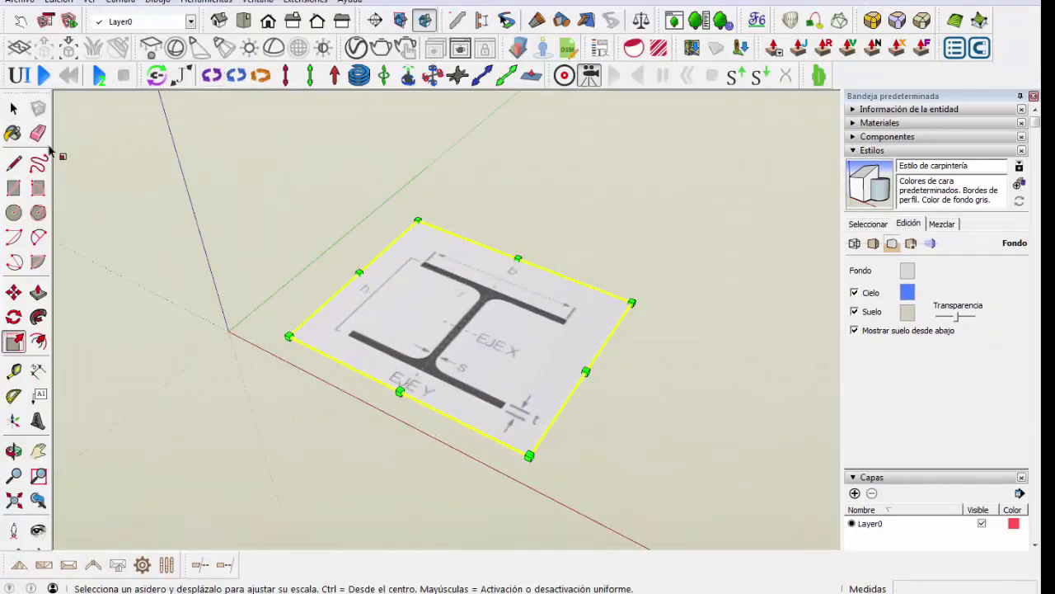
View the image from the Top in parallel projection and deselect it.
left_click(244, 21)
left_click(121, 2)
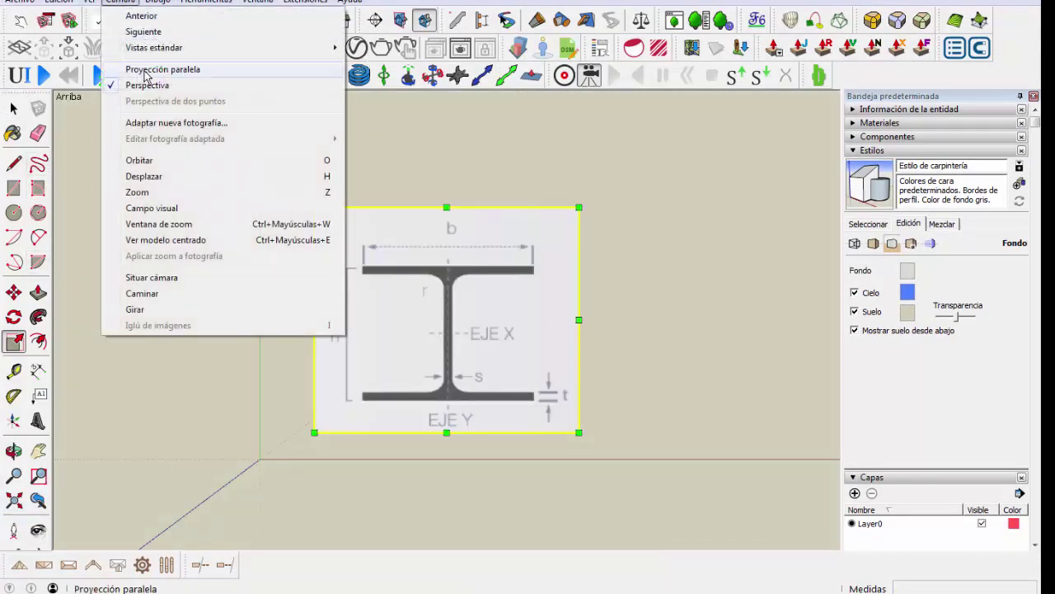
left_click(145, 76)
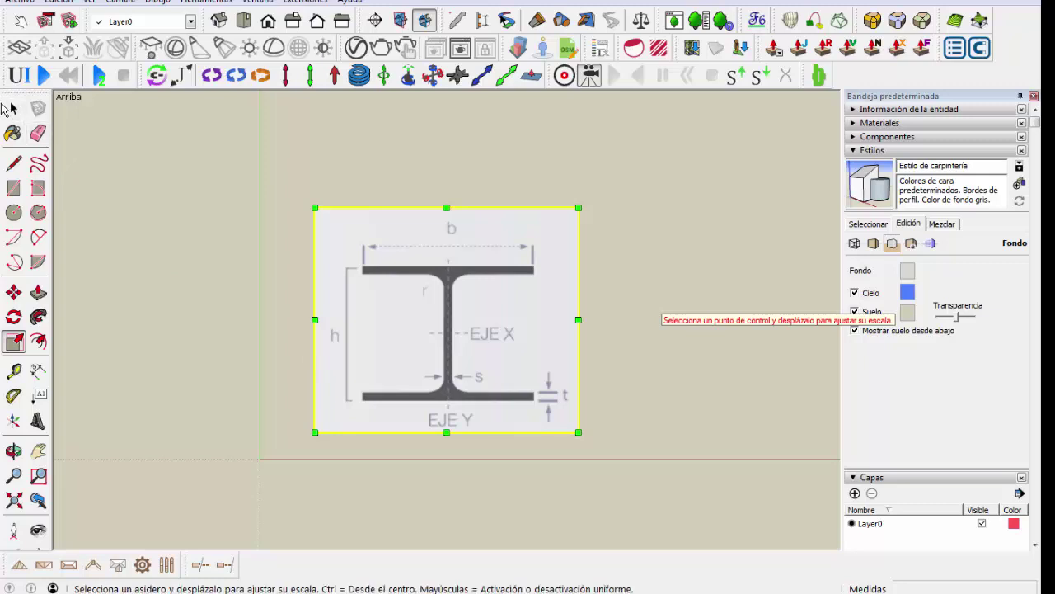
left_click(11, 108)
left_click(264, 302)
scroll(490, 334, "up", 2)
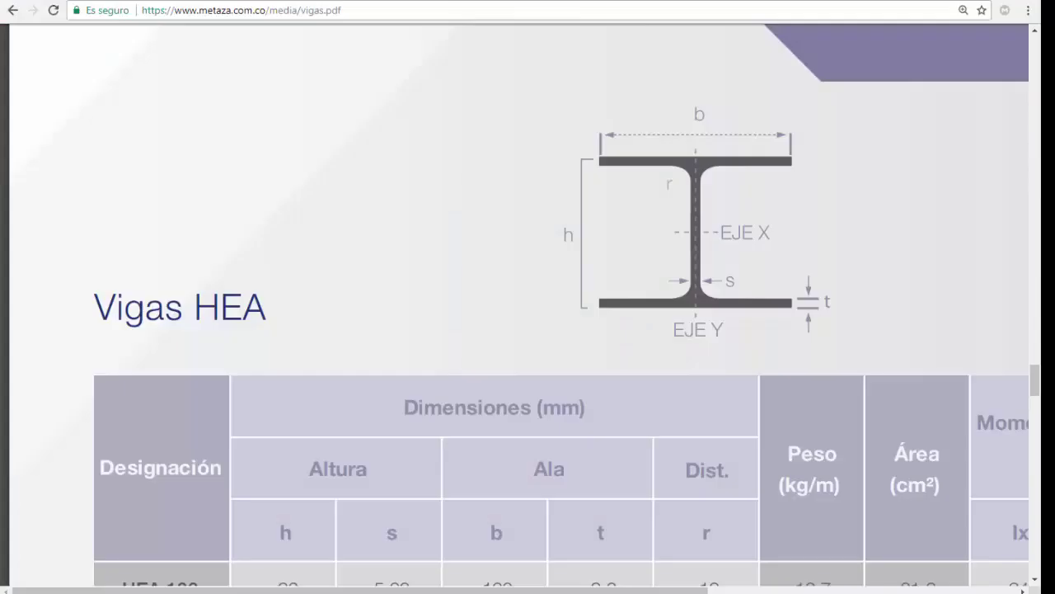
mouse_move(948, 494)
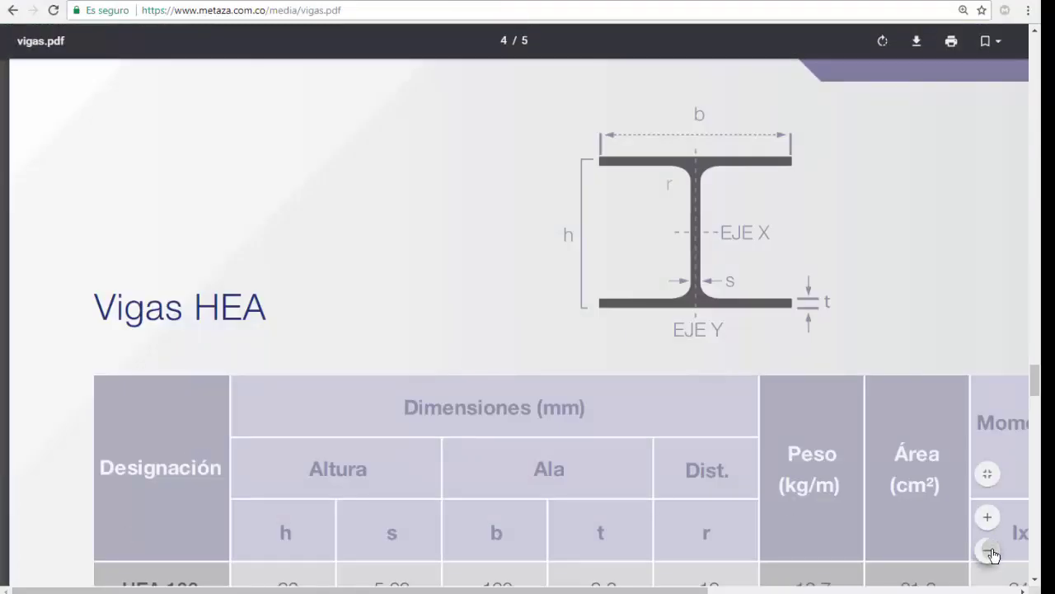
Zoom vigas.pdf out twice and scroll so the HEA 100–200 table shows all columns through Sy.
left_click(989, 551)
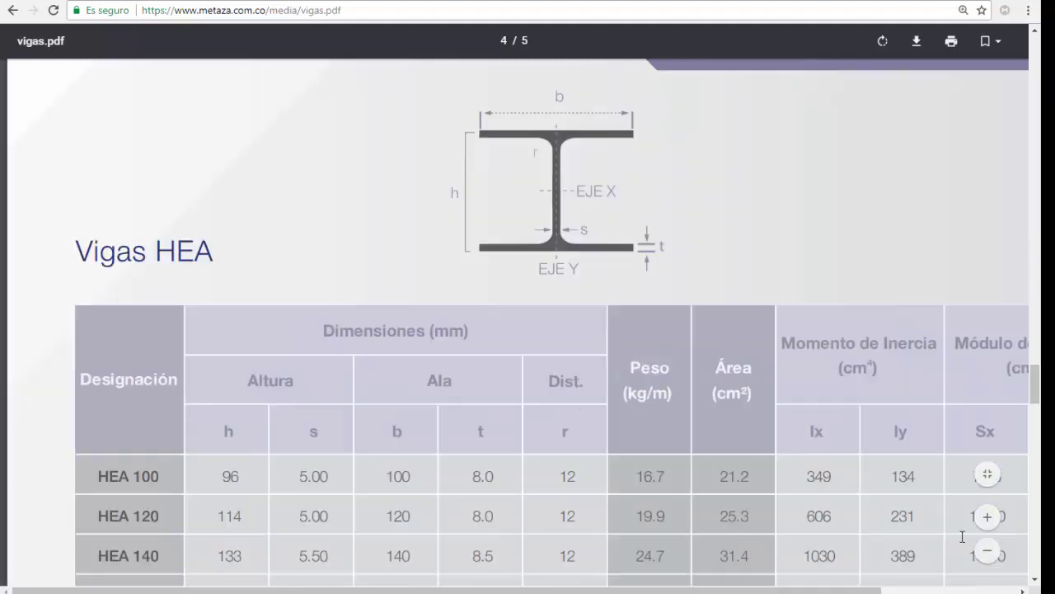
scroll(725, 404, "down", 2)
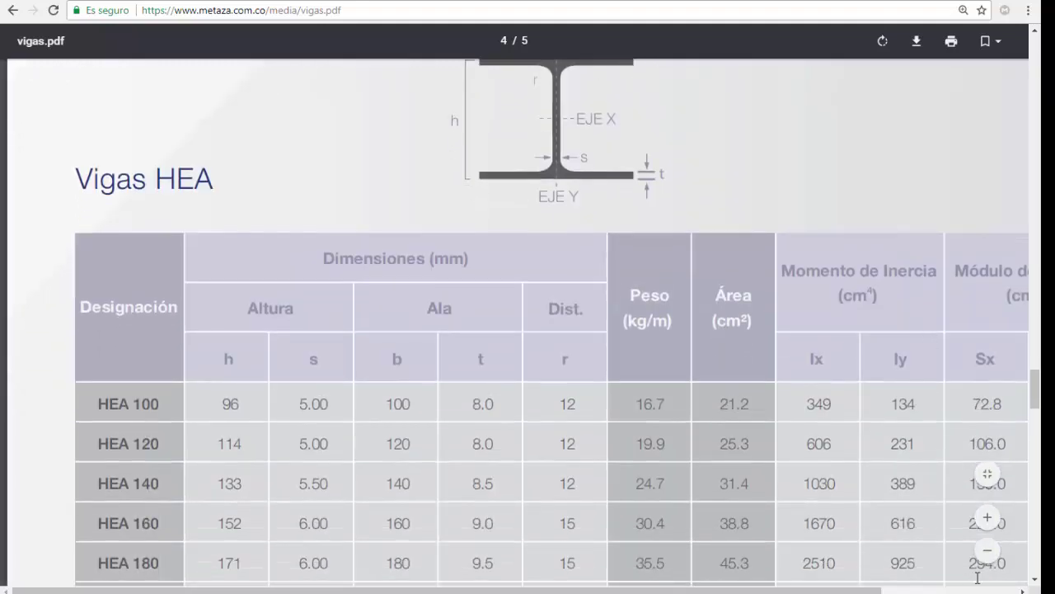
left_click(987, 549)
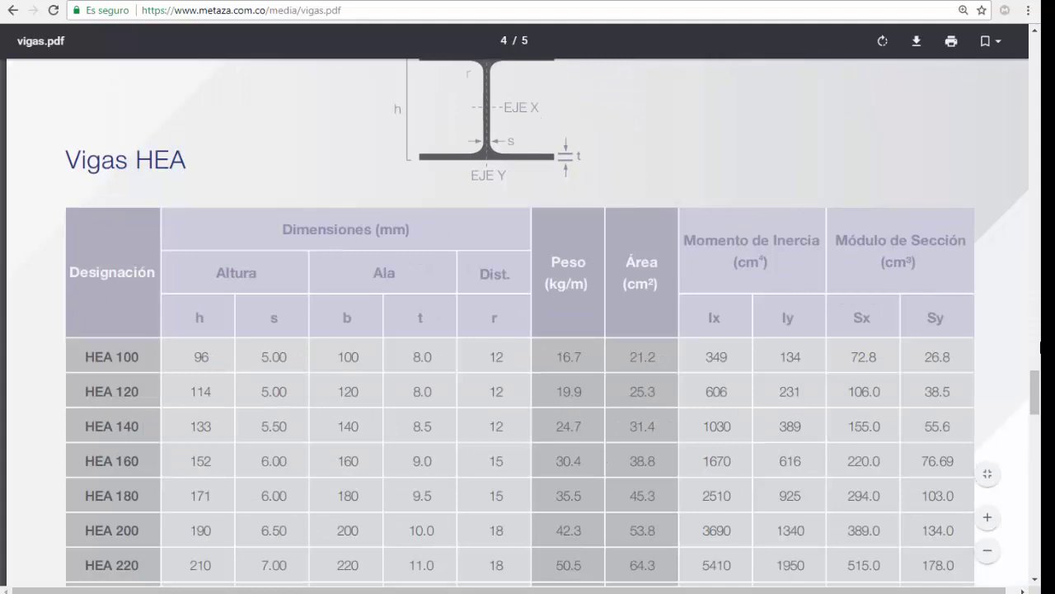
left_click_drag(1036, 393, 1036, 386)
scroll(1035, 388, "down", 1)
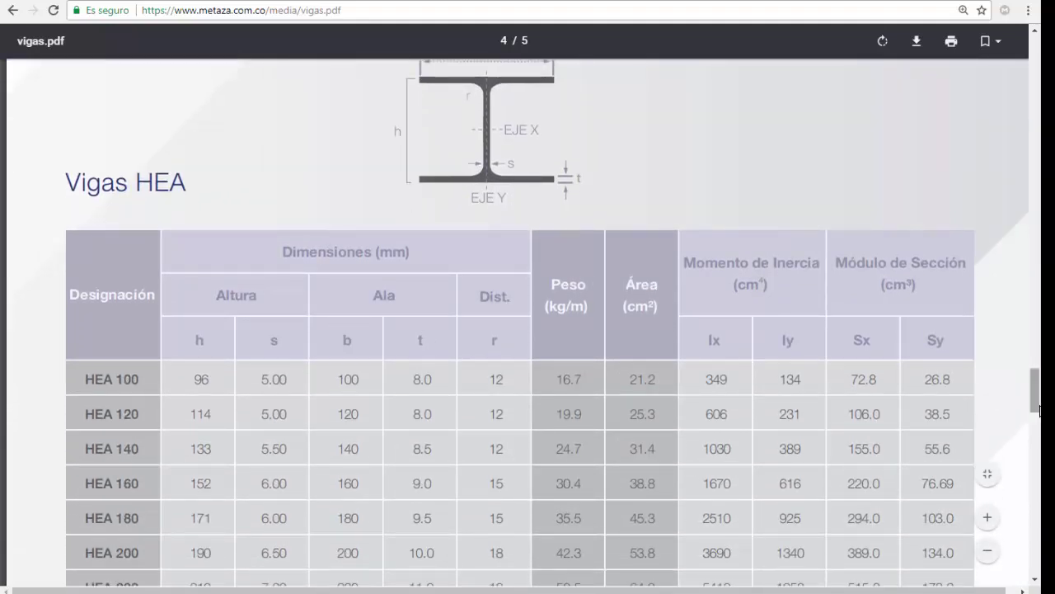
left_click_drag(1036, 404, 1036, 402)
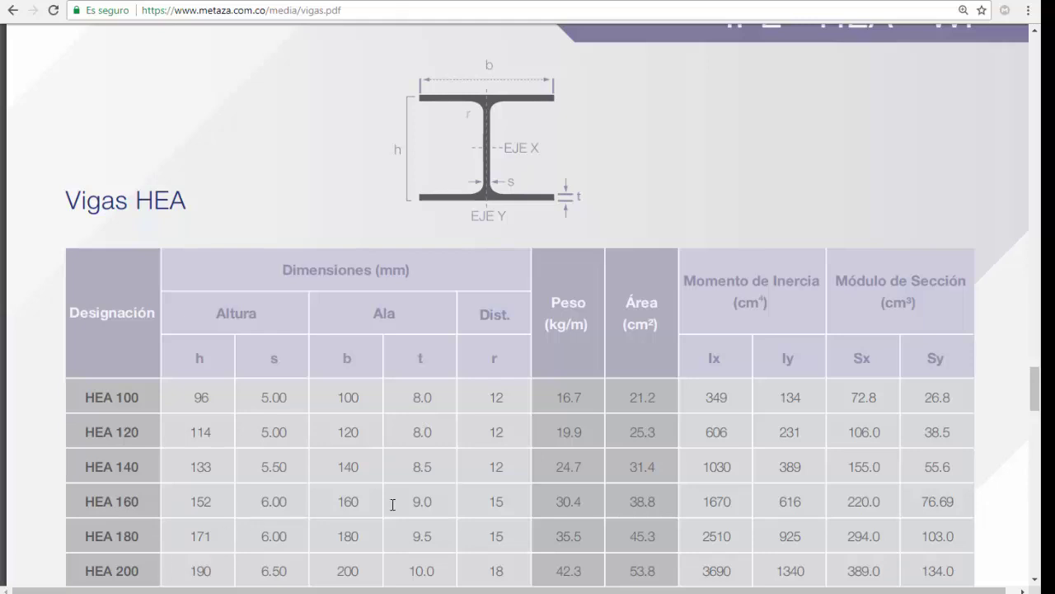
Place guide lines along the beam image's bottom and left edges with the Tape Measure.
key("t")
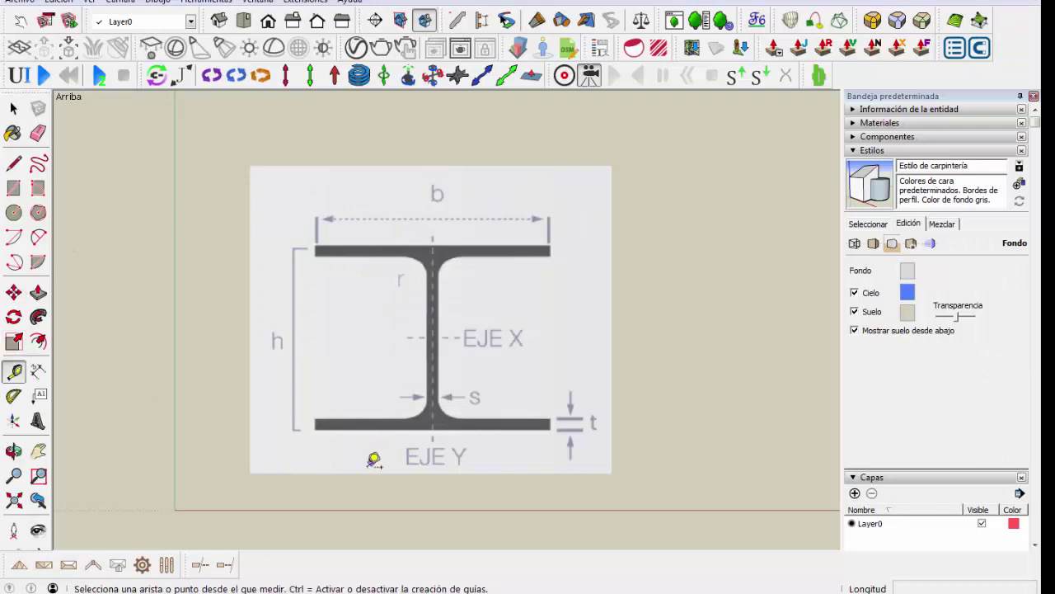
left_click(381, 483)
scroll(305, 474, "up", 2)
left_click(248, 426)
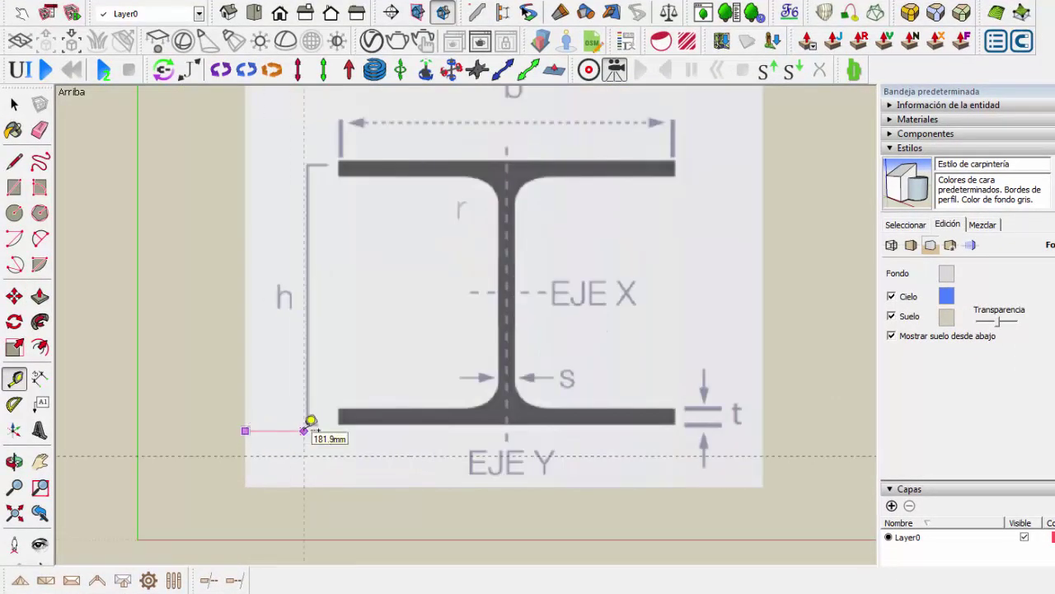
left_click(278, 421)
scroll(272, 461, "up", 1)
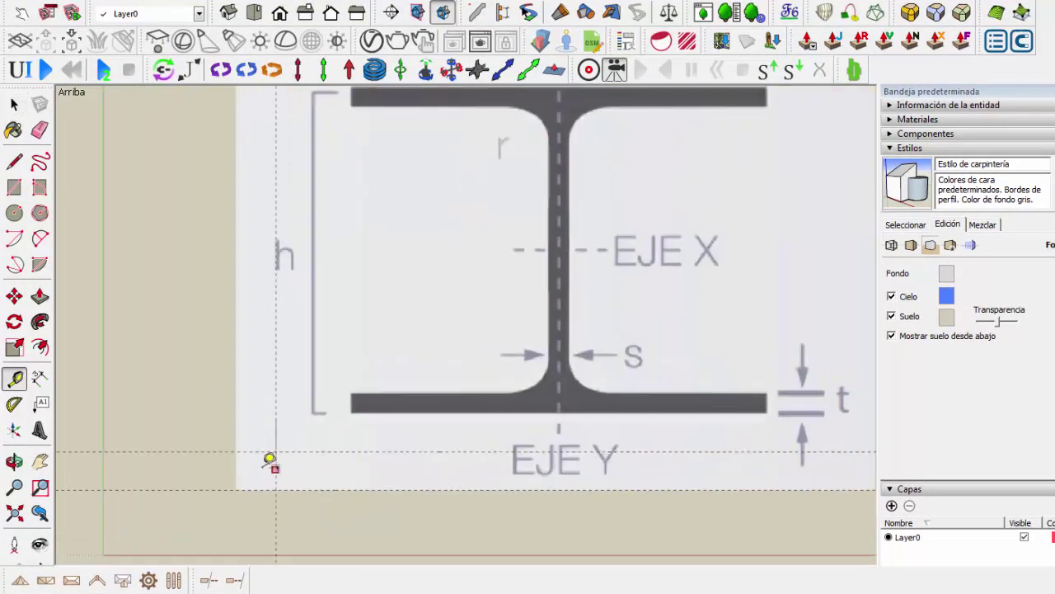
Shrink the beam image from its corner and move it to the left.
left_click(14, 104)
scroll(235, 358, "down", 3)
left_click(524, 196)
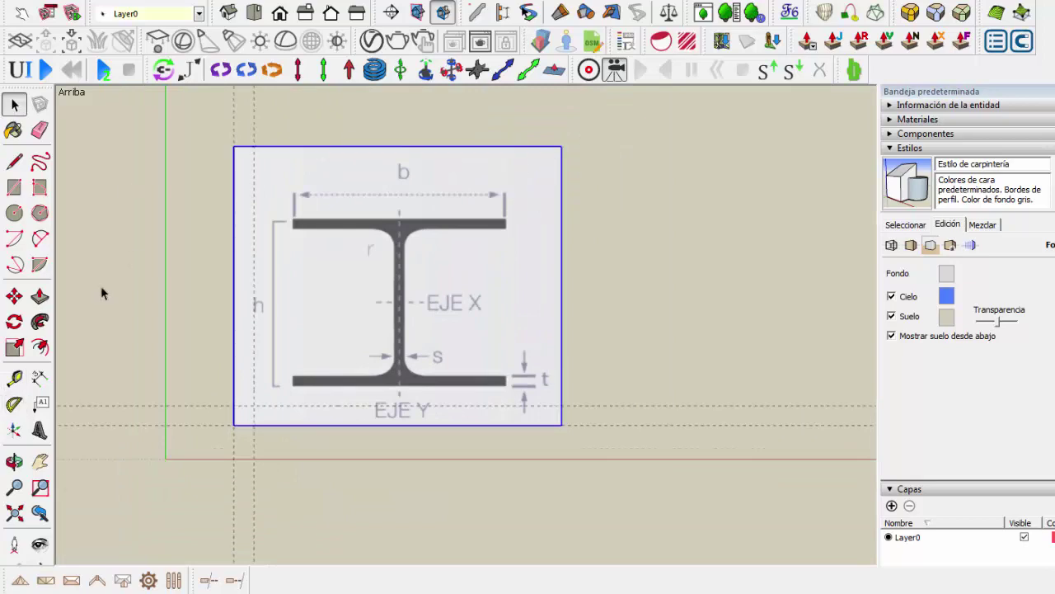
left_click(14, 348)
left_click_drag(561, 147, 335, 272)
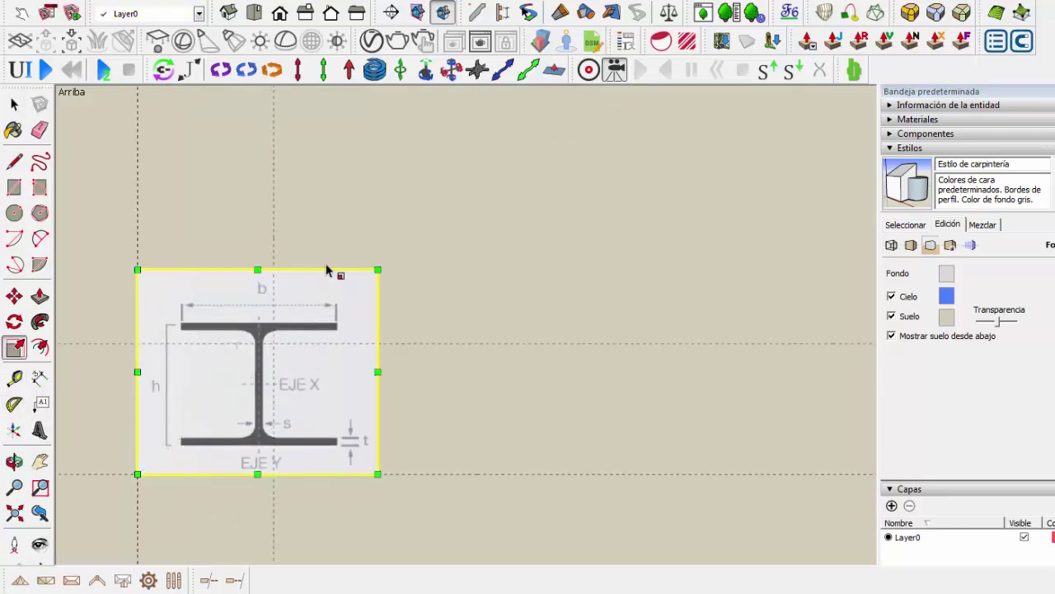
key("space")
left_click(283, 228)
key("m")
left_click(174, 170)
Rescale the beam image along the red axis to fit the guides.
left_click(127, 195)
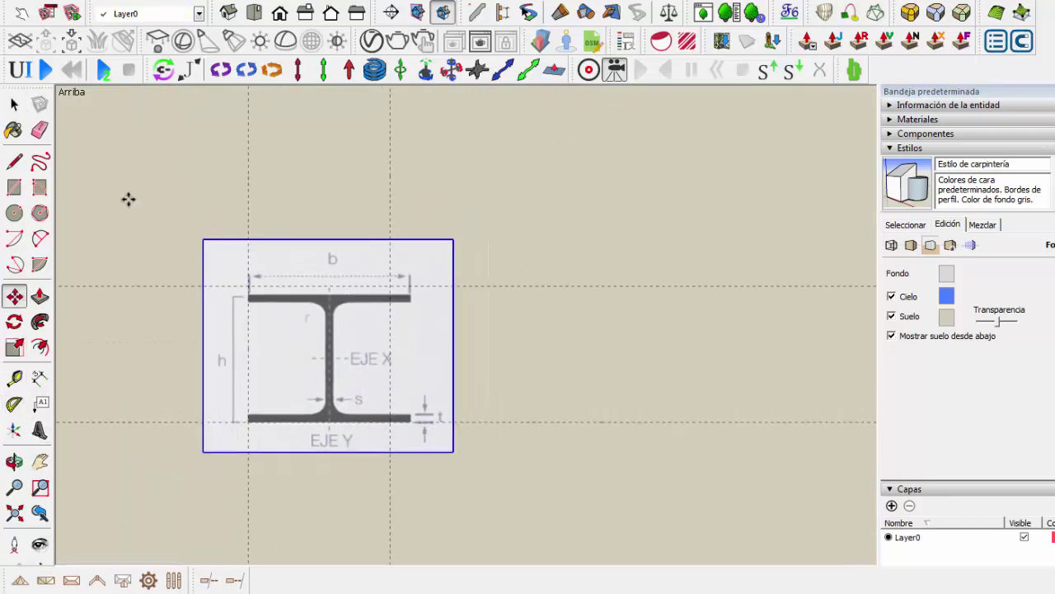
scroll(240, 280, "up", 1)
key("s")
left_click_drag(521, 360, 487, 360)
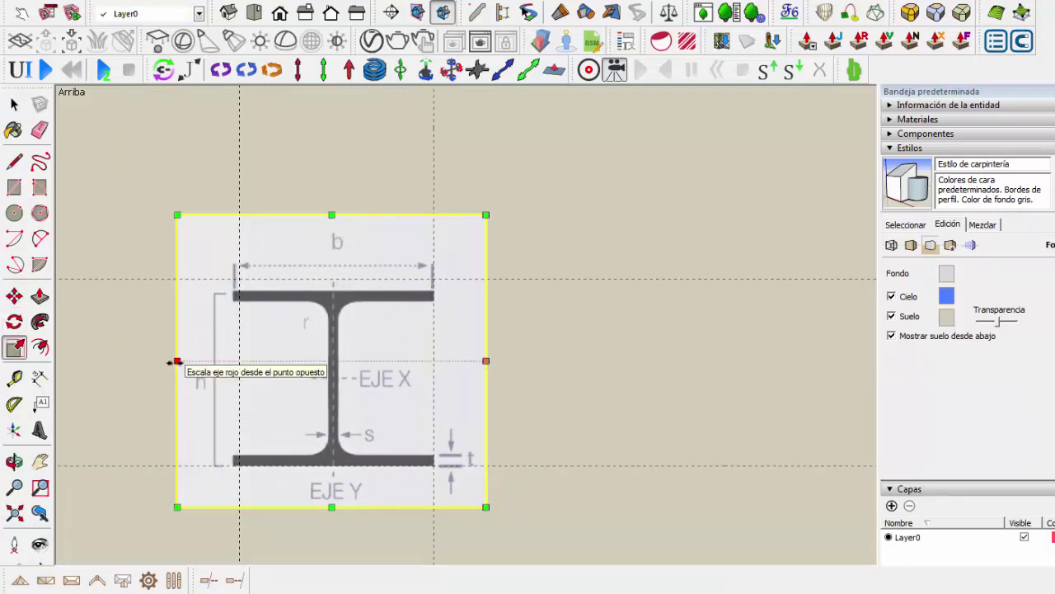
left_click_drag(176, 360, 187, 360)
left_click_drag(336, 216, 337, 208)
key("space")
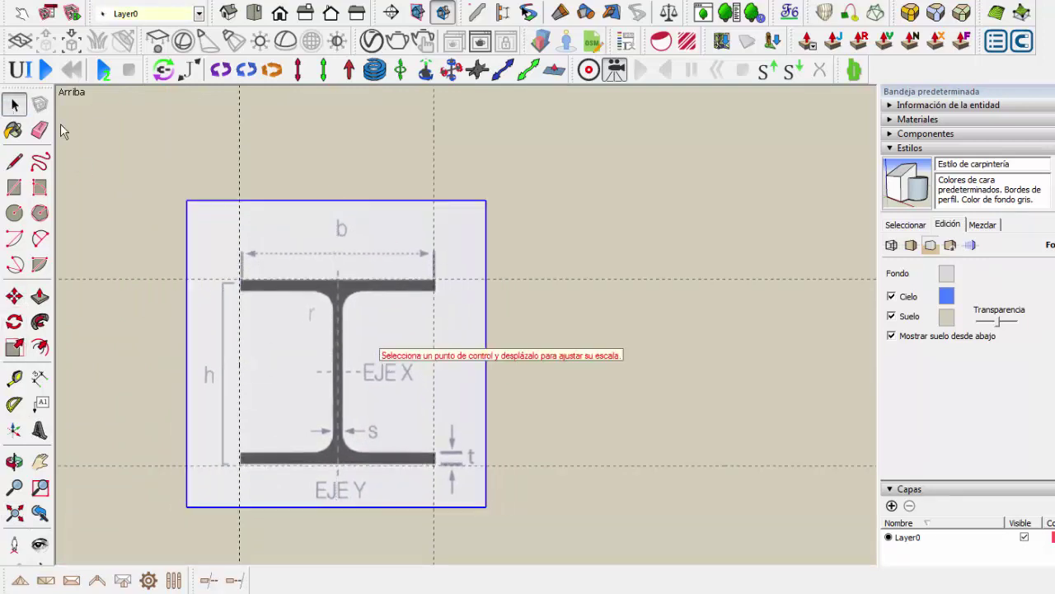
scroll(220, 290, "up", 1)
left_click(13, 161)
Draw the top flange line, a vertical guide at its midpoint, and the flange's left edge.
left_click(238, 243)
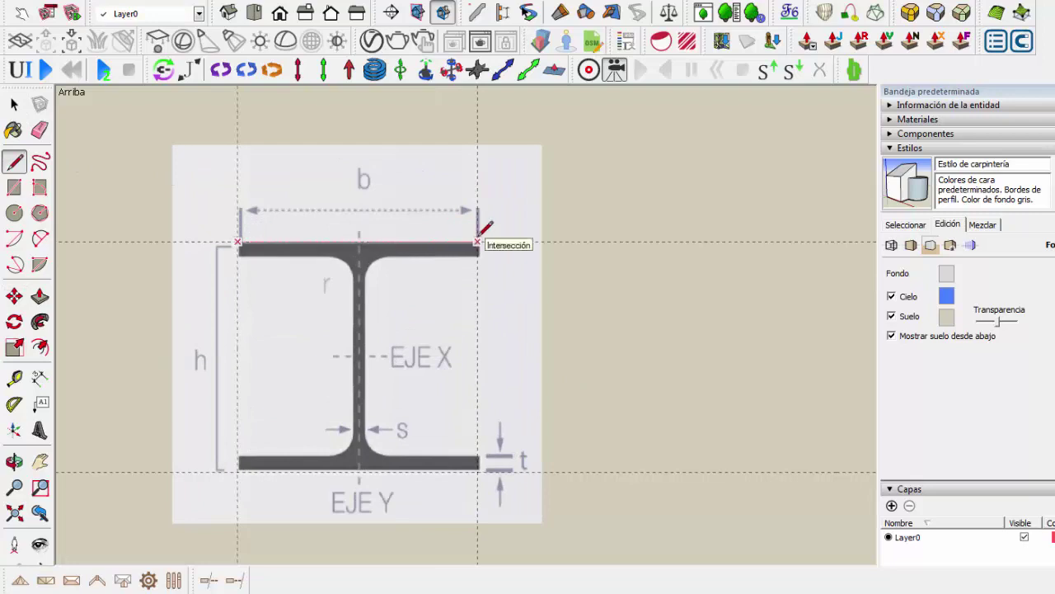
left_click(477, 243)
left_click(14, 378)
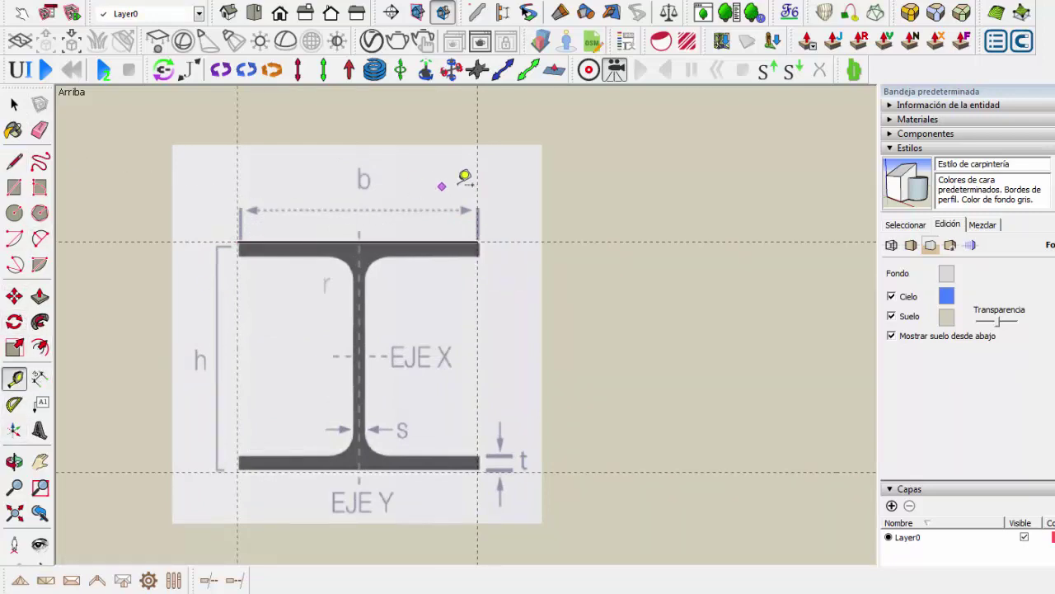
left_click(477, 179)
left_click(358, 242)
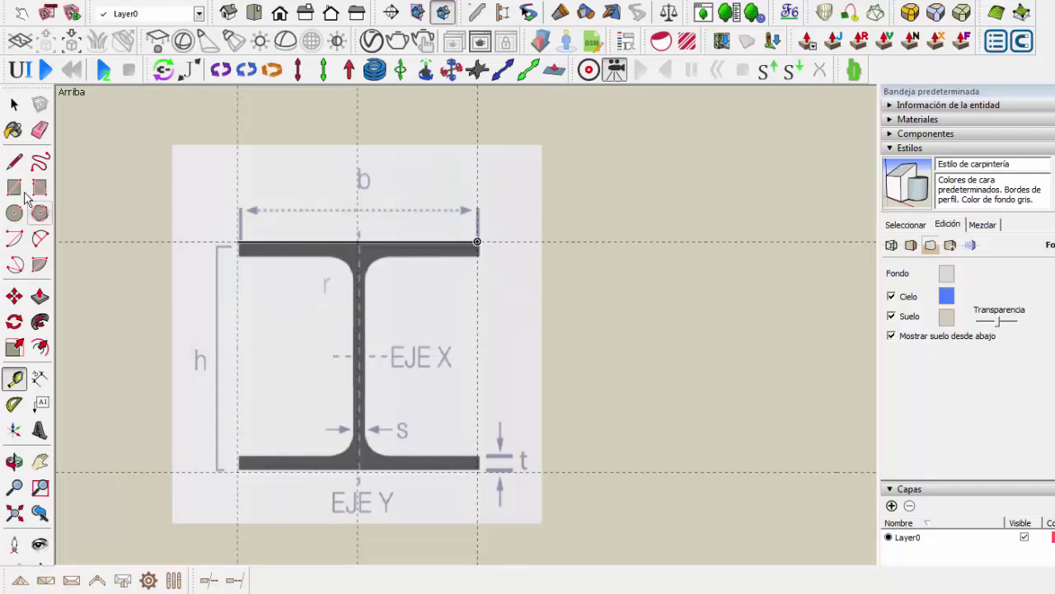
left_click(13, 161)
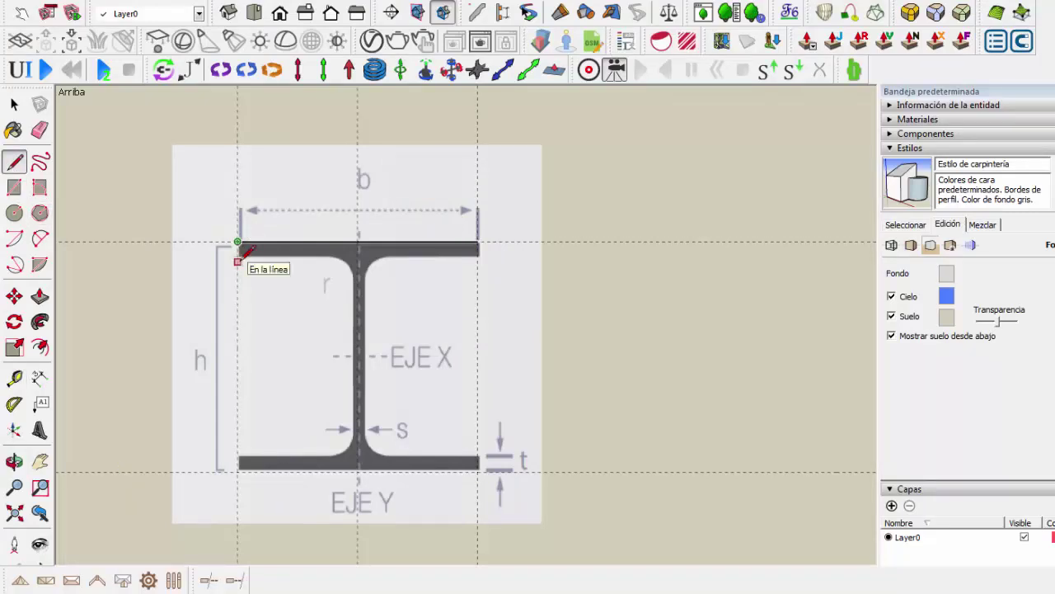
left_click(237, 261)
Draw a fillet circle and move it against the underside of the top flange.
left_click(14, 212)
left_click(315, 289)
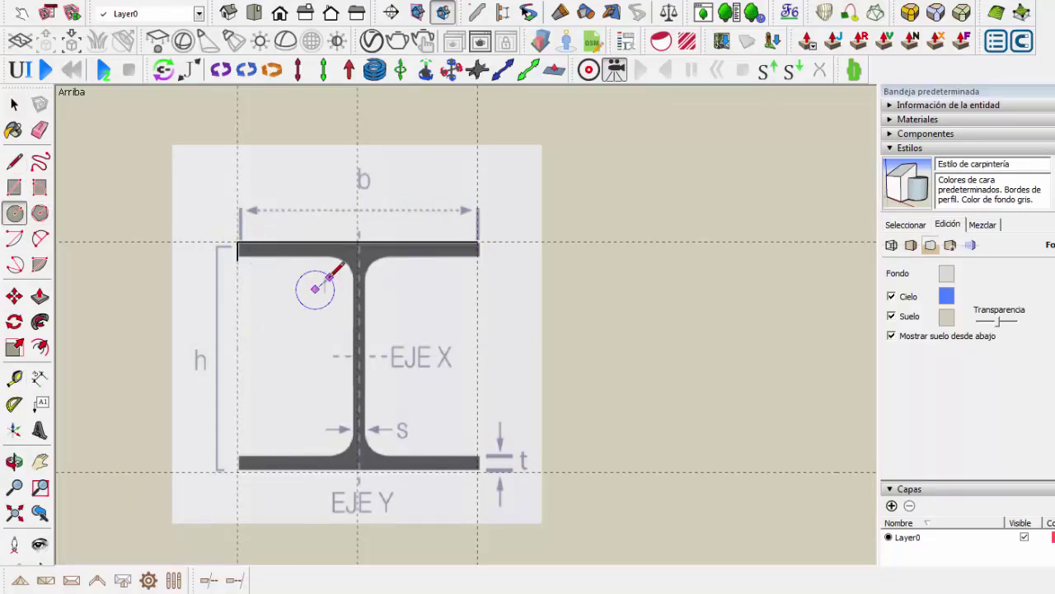
left_click(338, 270)
key("space")
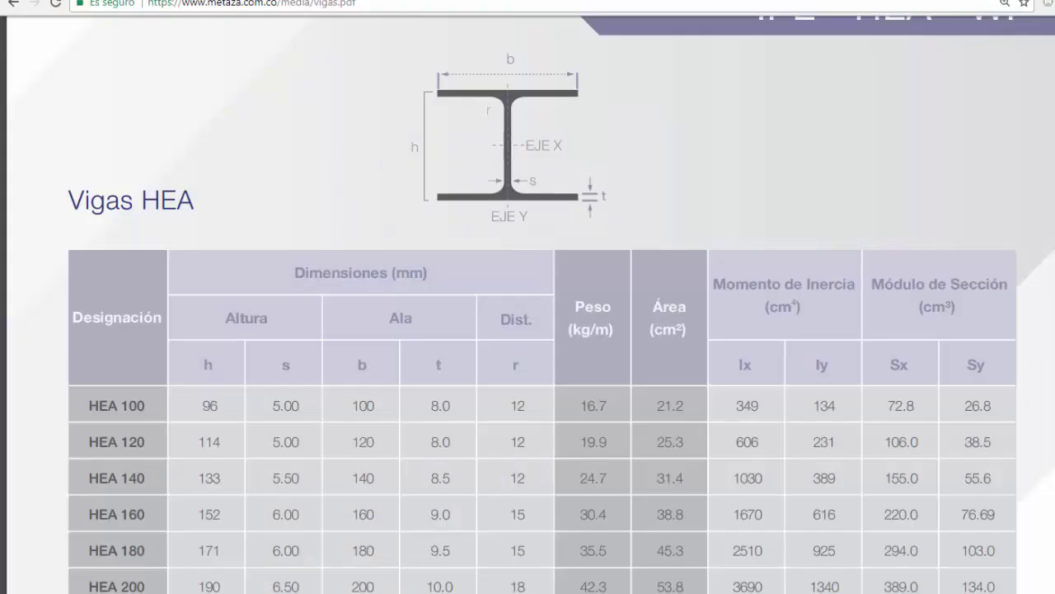
key("t")
scroll(285, 210, "up", 1)
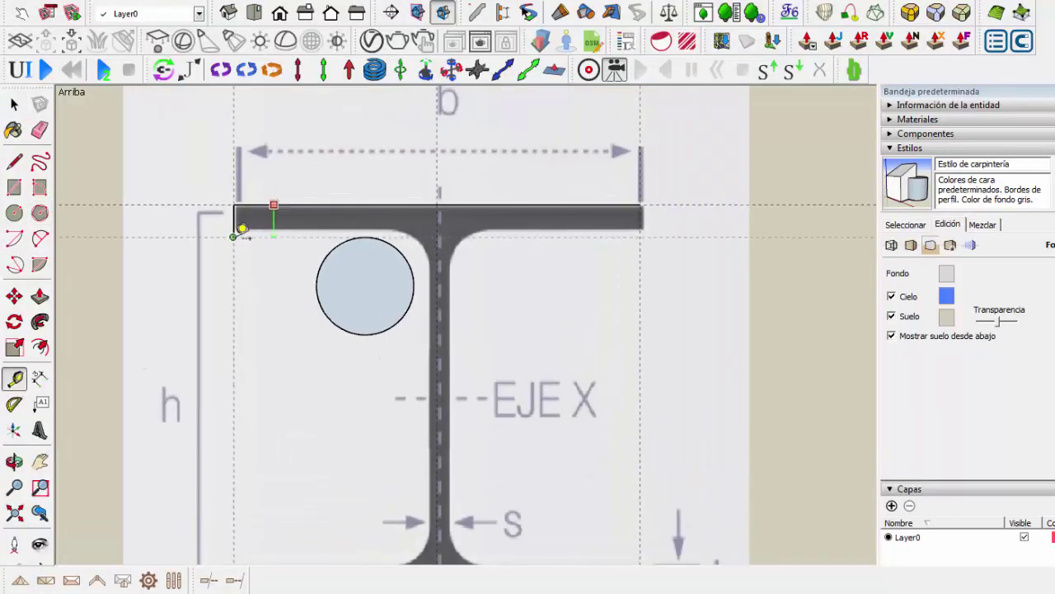
scroll(441, 268, "down", 2)
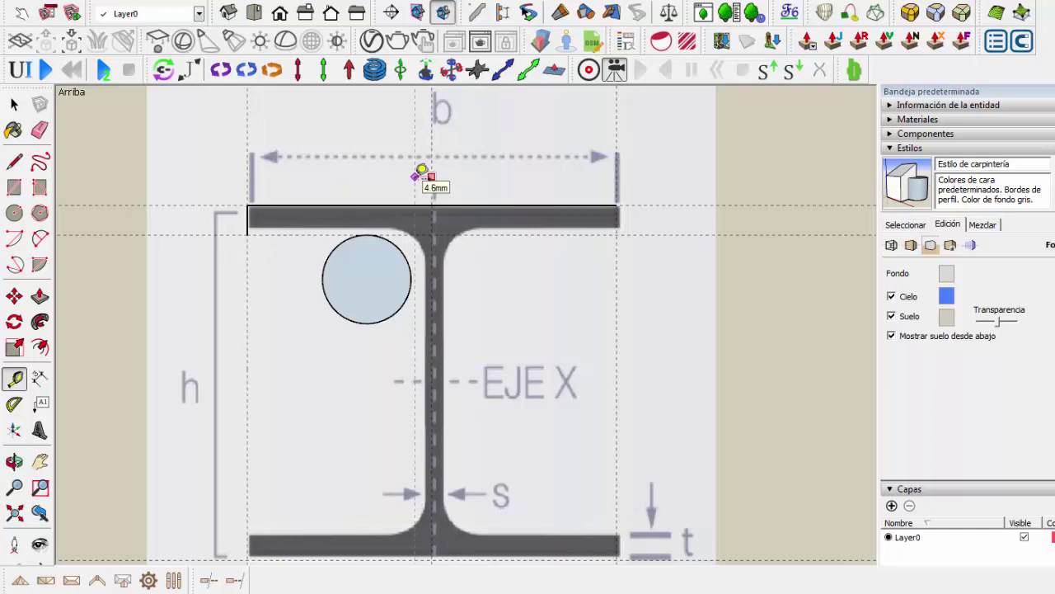
key("space")
scroll(431, 247, "up", 2)
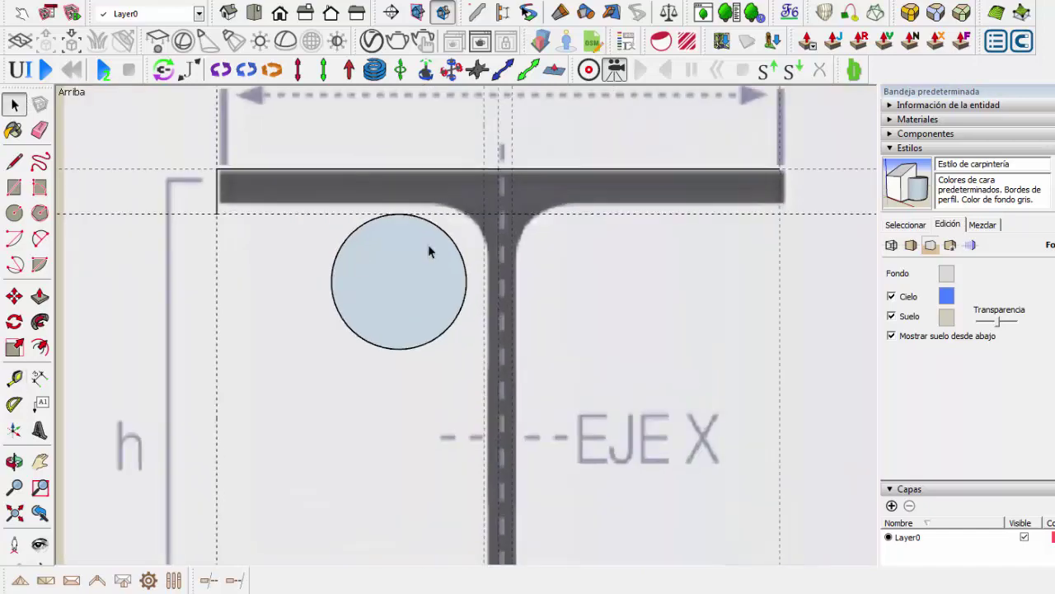
scroll(431, 248, "up", 1)
left_click(368, 261)
left_click(14, 296)
scroll(494, 323, "up", 1)
scroll(491, 324, "up", 1)
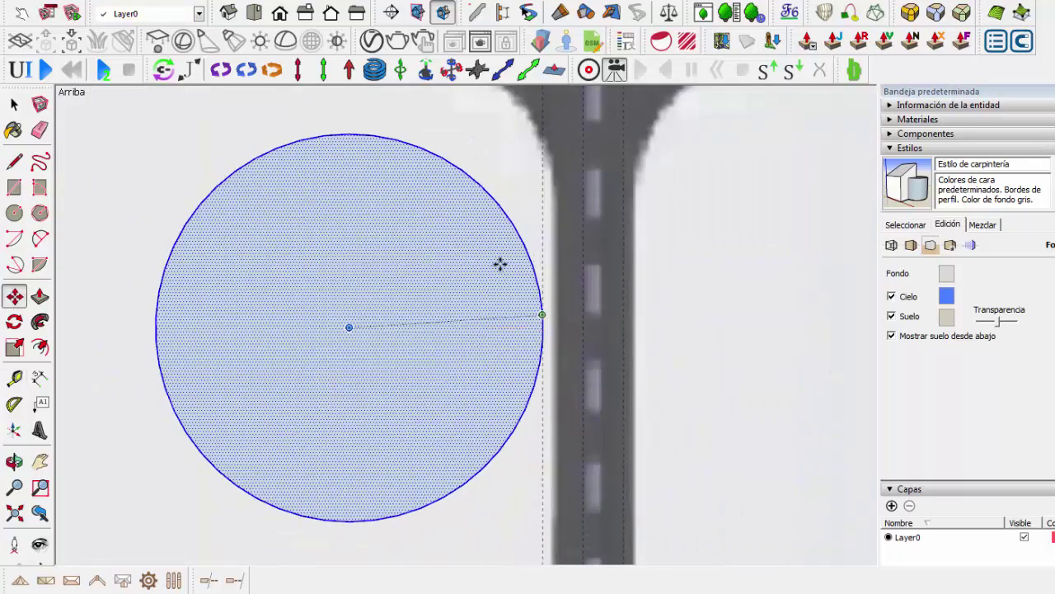
scroll(429, 273, "down", 2)
left_click(353, 150)
scroll(454, 311, "down", 2)
Draw the line from the fillet circle and erase the unneeded circle face and outline.
left_click(14, 162)
scroll(400, 184, "up", 2)
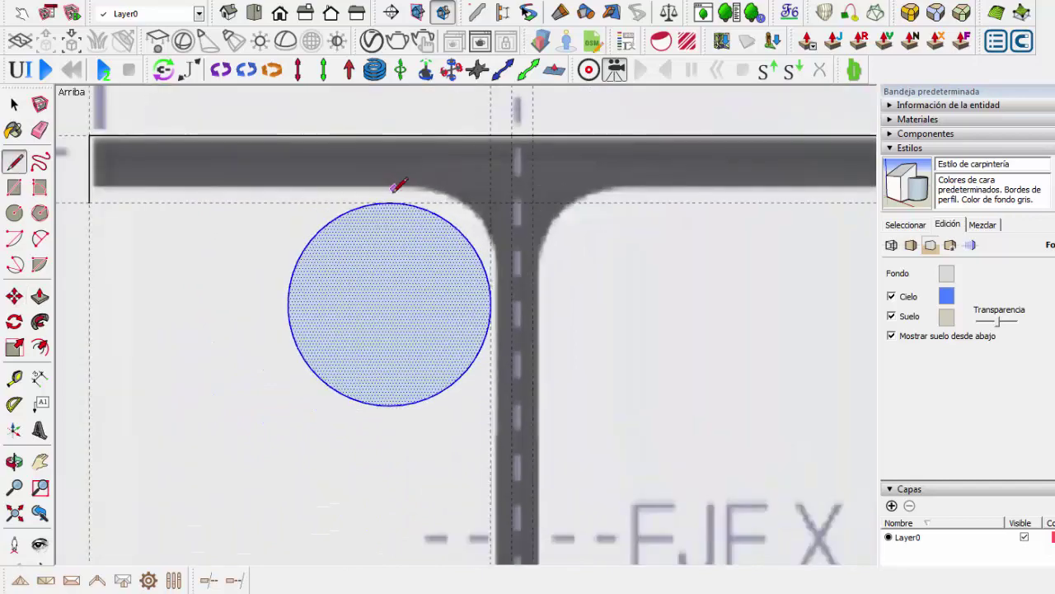
scroll(400, 196, "up", 2)
left_click(394, 202)
scroll(332, 170, "down", 4)
scroll(582, 212, "up", 1)
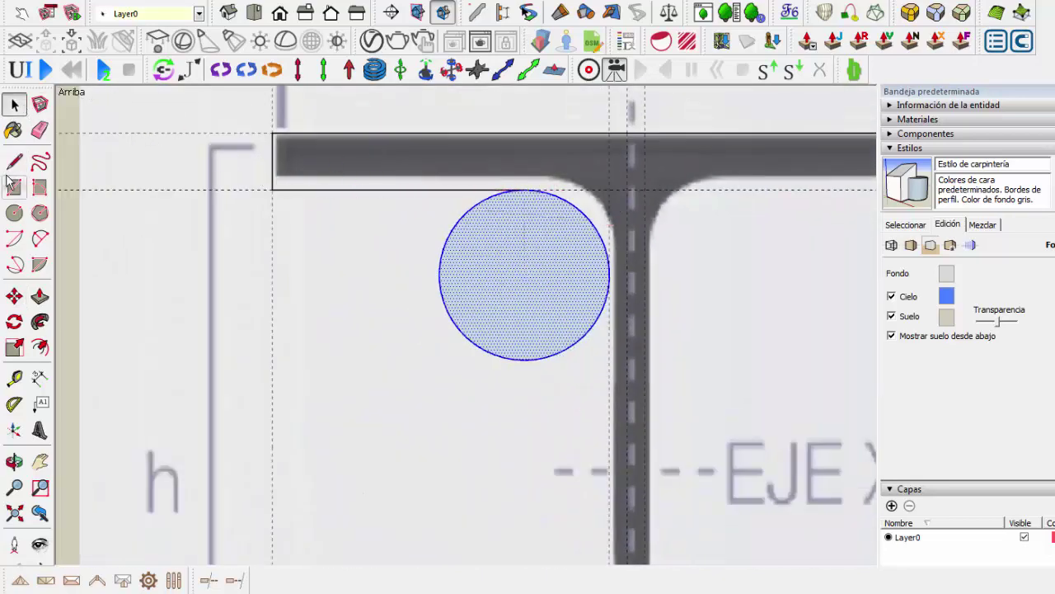
scroll(601, 248, "up", 1)
scroll(608, 259, "up", 3)
scroll(608, 236, "down", 6)
left_click(606, 193)
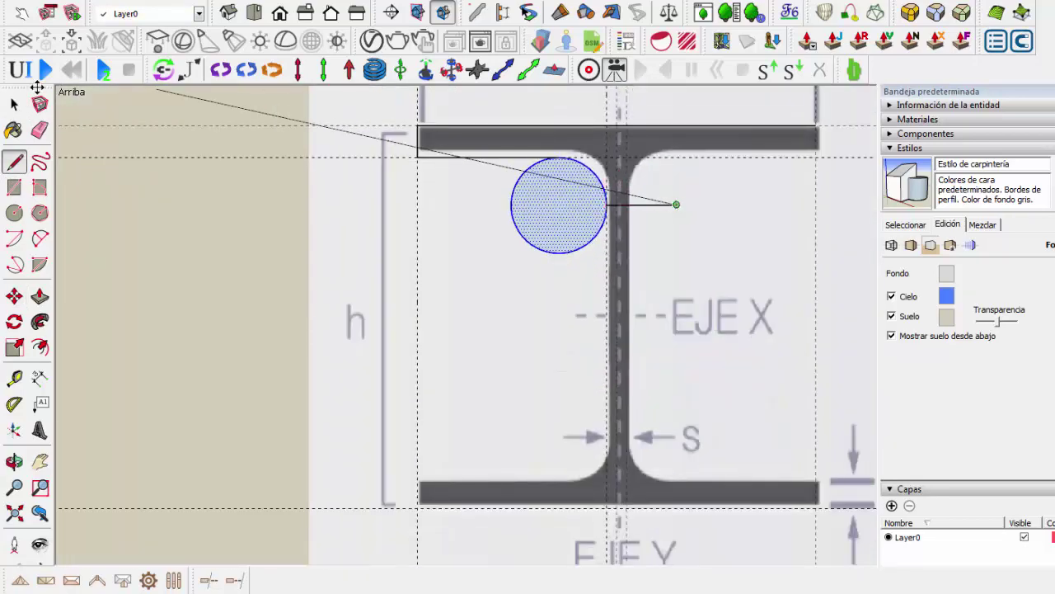
key("space")
scroll(482, 270, "up", 1)
key("Delete")
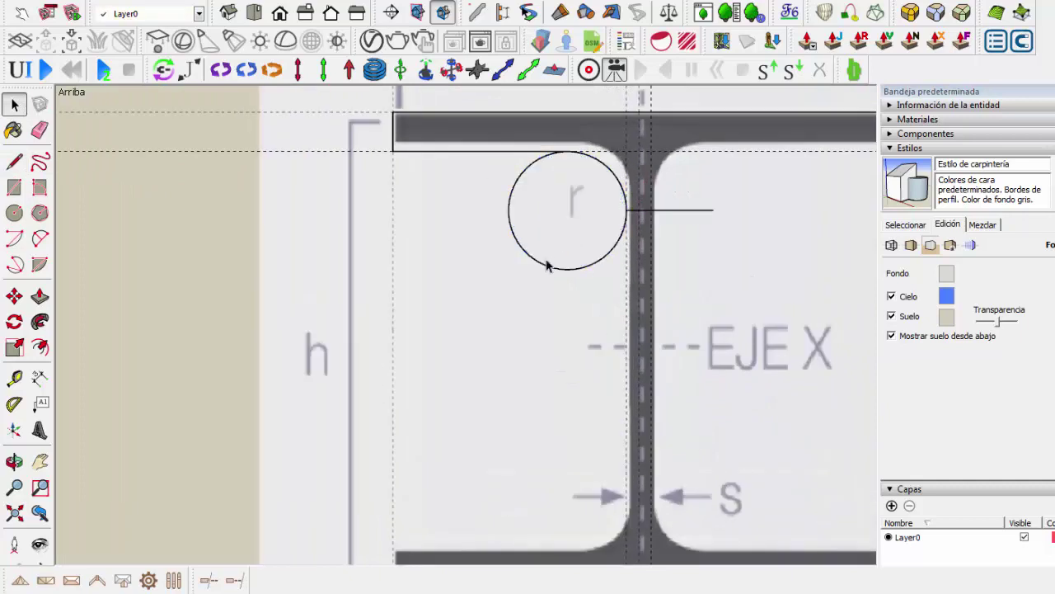
left_click(549, 265)
key("Delete")
scroll(568, 240, "down", 3)
scroll(639, 216, "up", 1)
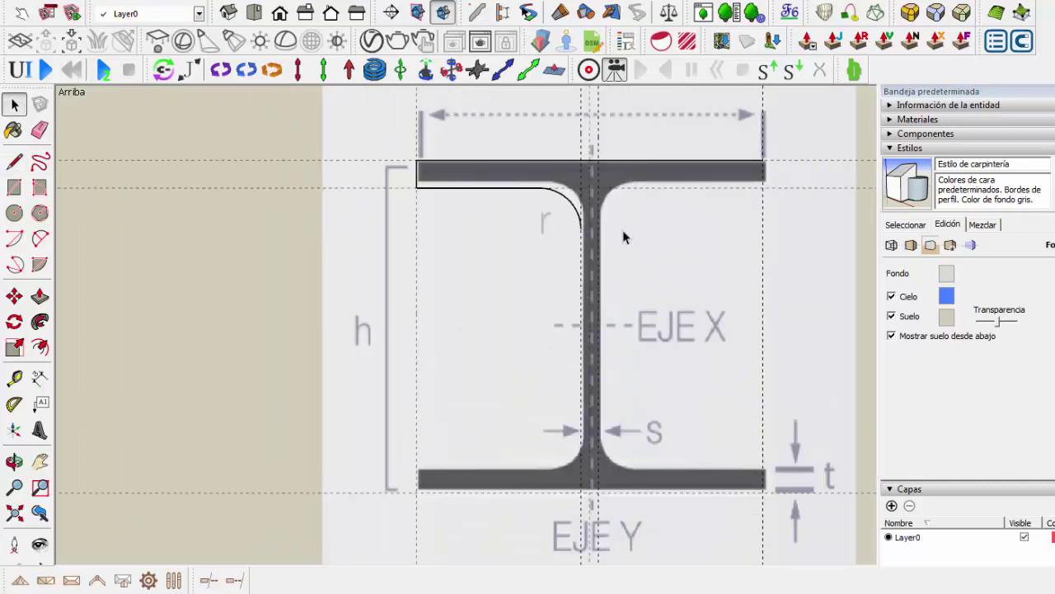
Copy the flange-and-fillet outline to the flange's right end and mirror it with scale -1.
left_click(14, 295)
key("ctrl")
left_click(417, 160)
scroll(224, 227, "down", 1)
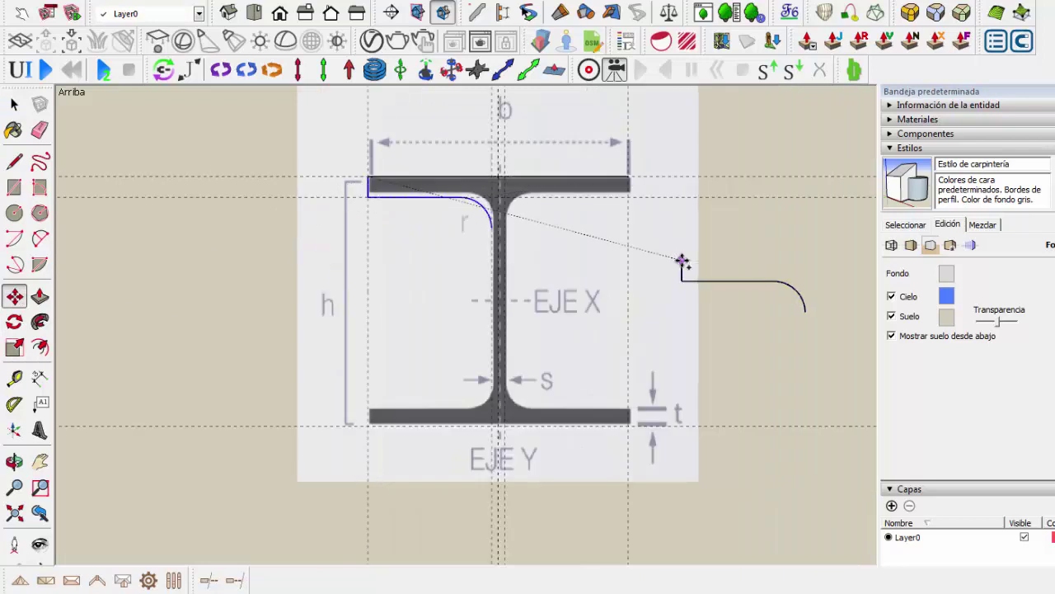
left_click(629, 177)
key("s")
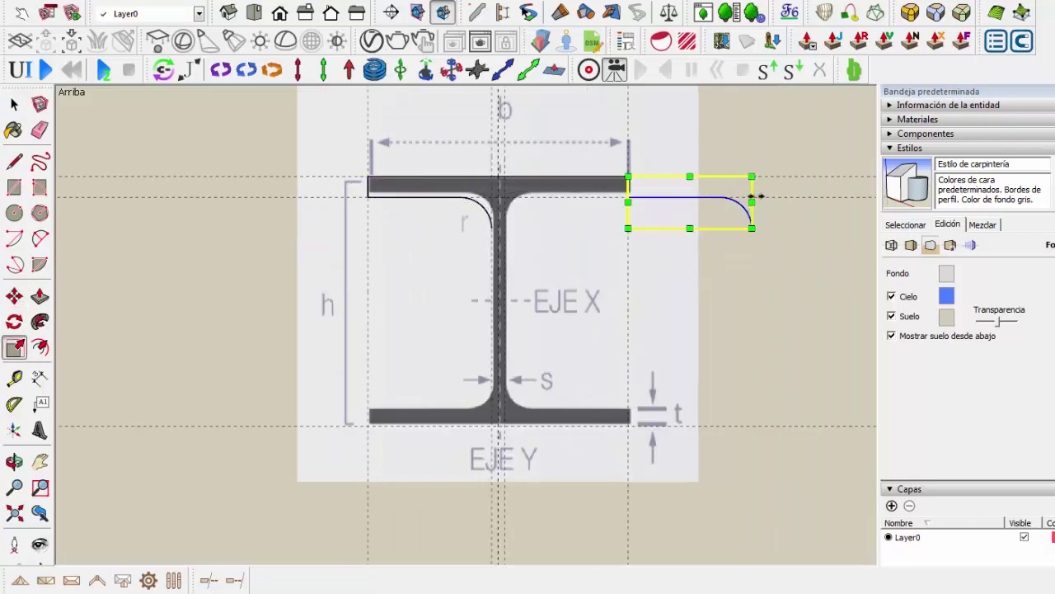
left_click(752, 201)
type("-1")
key("Return")
key("space")
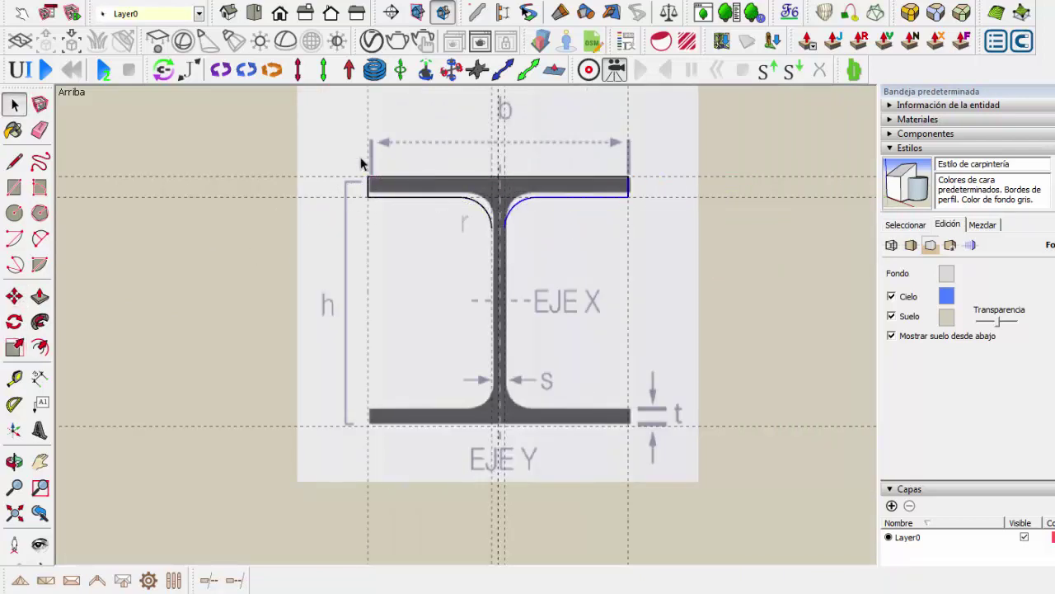
Copy the top flange outline down and flip it to form the bottom flange.
left_click_drag(468, 139, 307, 188)
key("m")
left_click(370, 174)
key("ctrl")
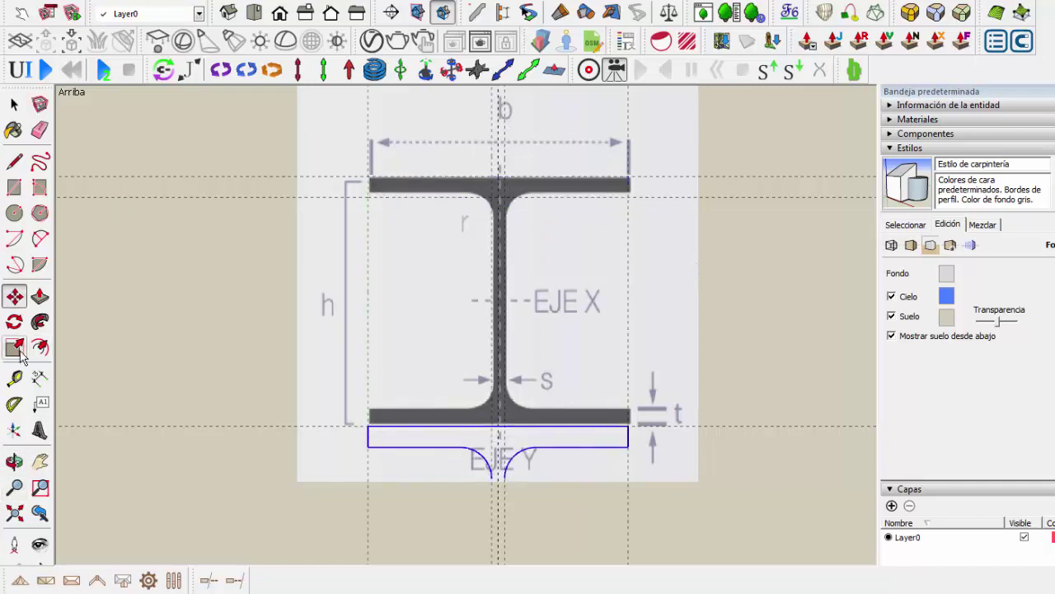
left_click(14, 347)
left_click(497, 476)
type("-1")
key("Return")
key("l")
scroll(499, 235, "up", 2)
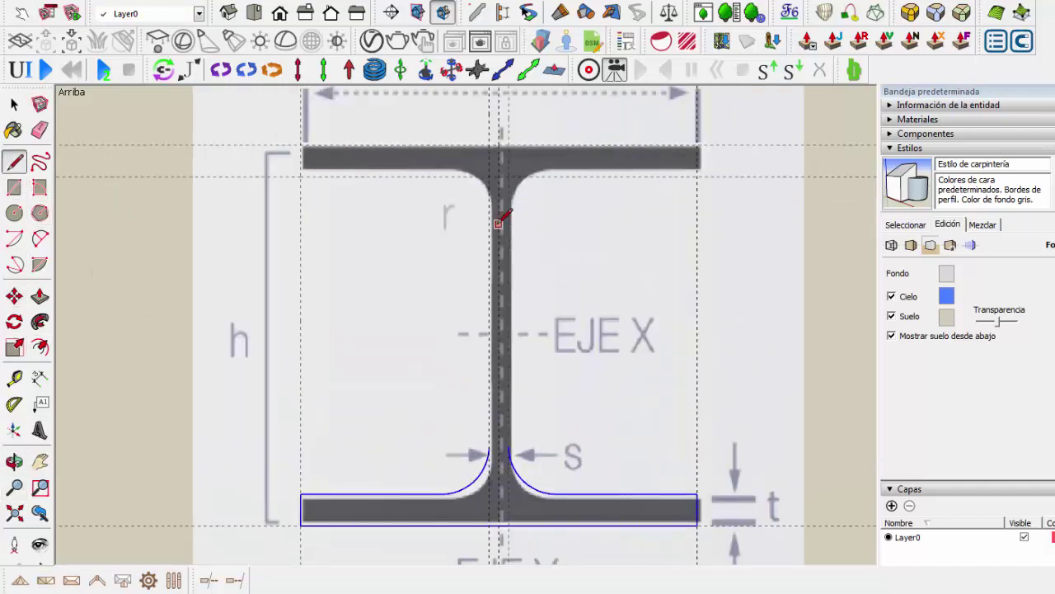
key("ctrl+z")
key("ctrl+z")
key("m")
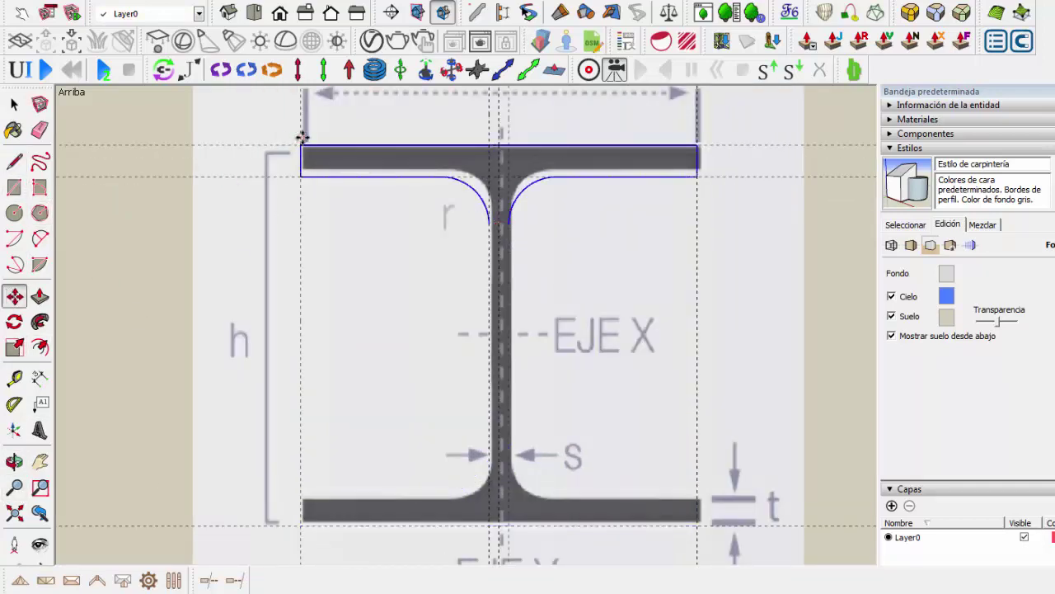
left_click(303, 137)
scroll(363, 214, "down", 2)
left_click(321, 439)
key("s")
left_click_drag(469, 483, 486, 391)
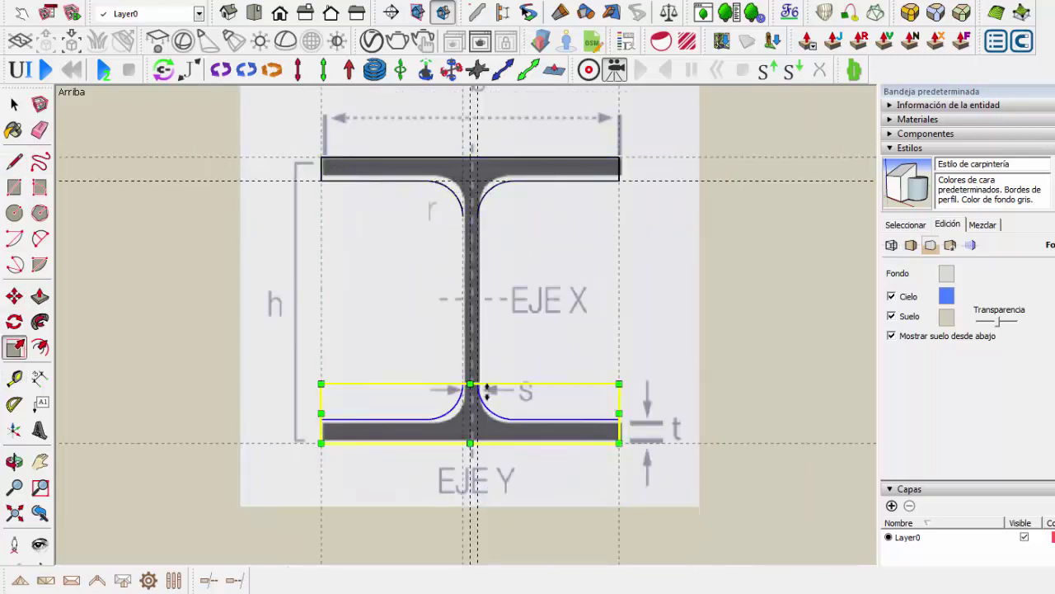
Draw the web's left and right edges to close the I-beam profile into a face.
key("l")
scroll(383, 234, "up", 1)
left_click(480, 420)
left_click(498, 212)
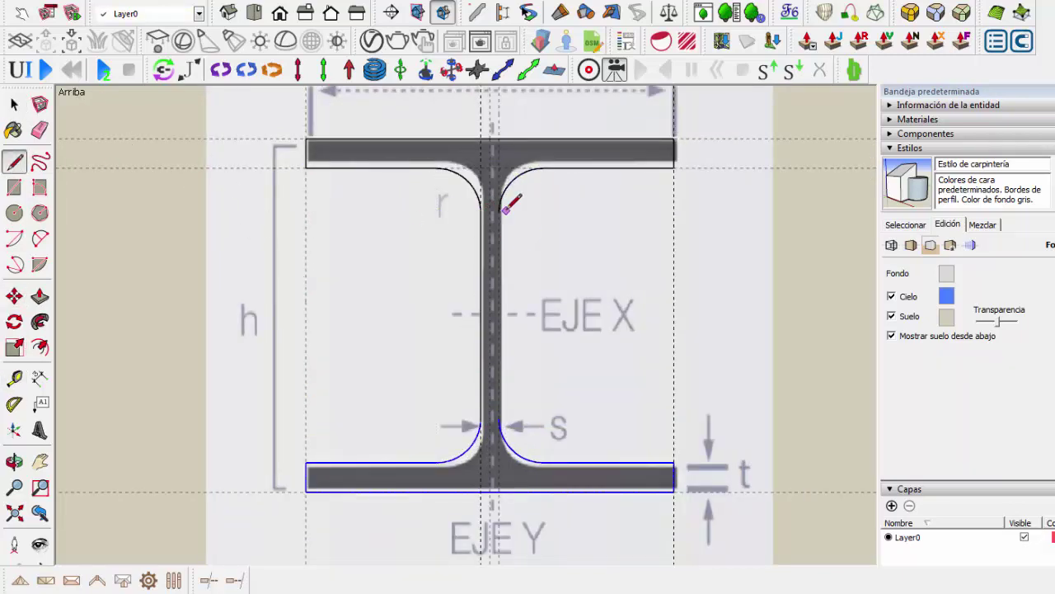
scroll(494, 206, "up", 3)
scroll(489, 219, "down", 2)
left_click(478, 420)
scroll(250, 228, "down", 2)
scroll(377, 193, "down", 2)
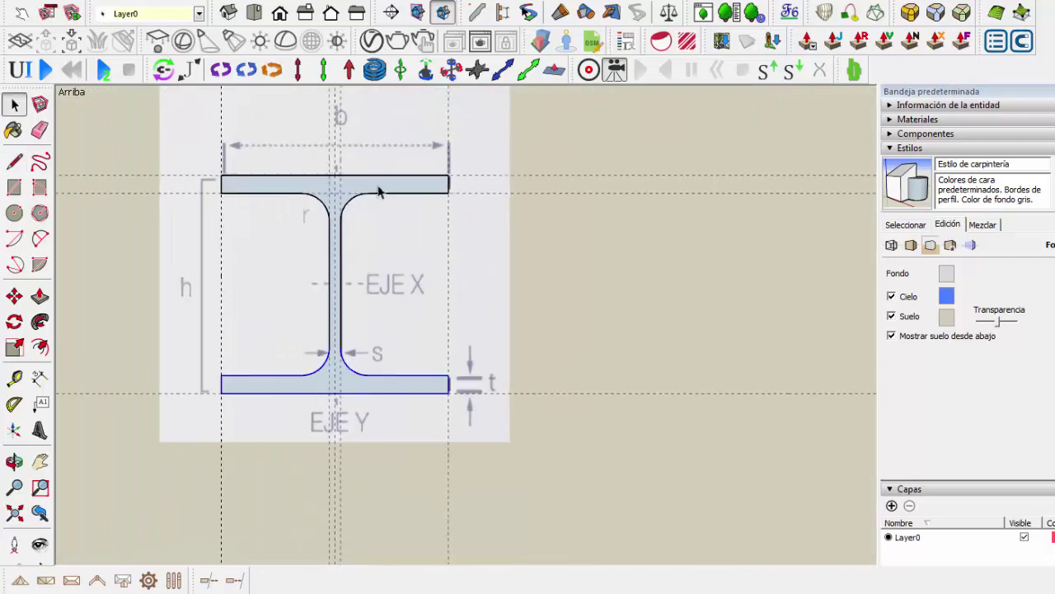
scroll(297, 273, "down", 1)
Move the finished profile to the right of the reference image.
key("m")
left_click(296, 283)
left_click(479, 282)
Start Save As, open the 1 LINEA folder, and select the default file name.
key("space")
key("alt+a")
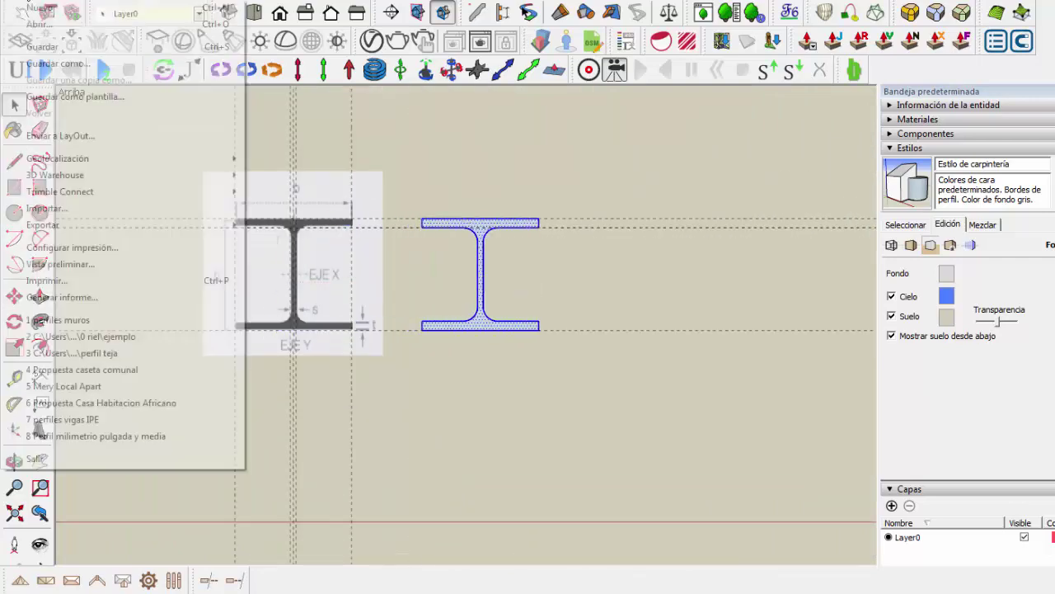
left_click(94, 71)
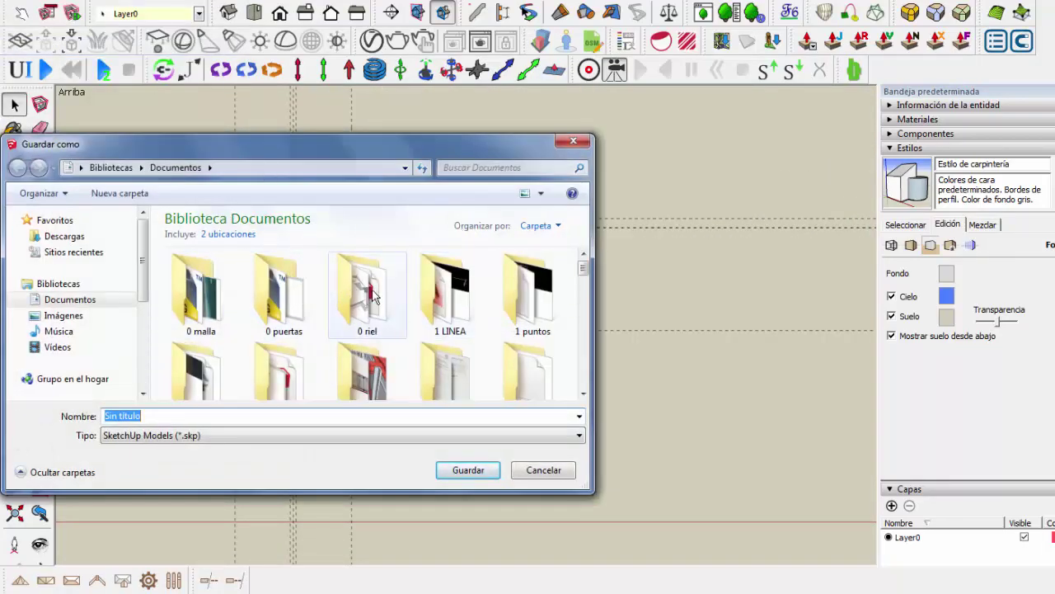
double_click(445, 295)
left_click(192, 410)
type("PERFILES VIGAS HEA")
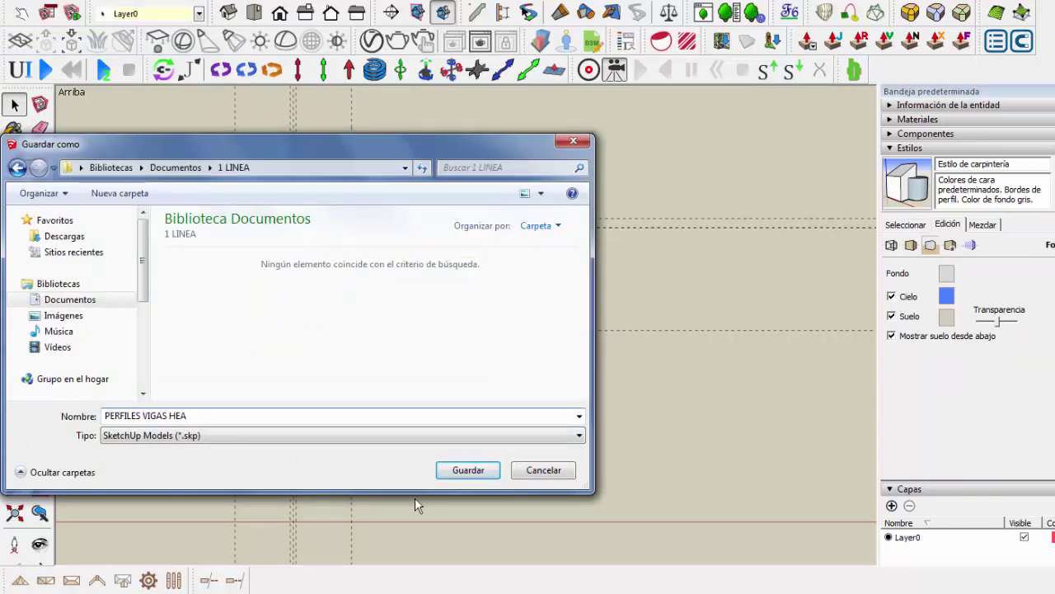
Save the model as VIGAS, then box-select and delete the old guides through the beam.
left_click(442, 470)
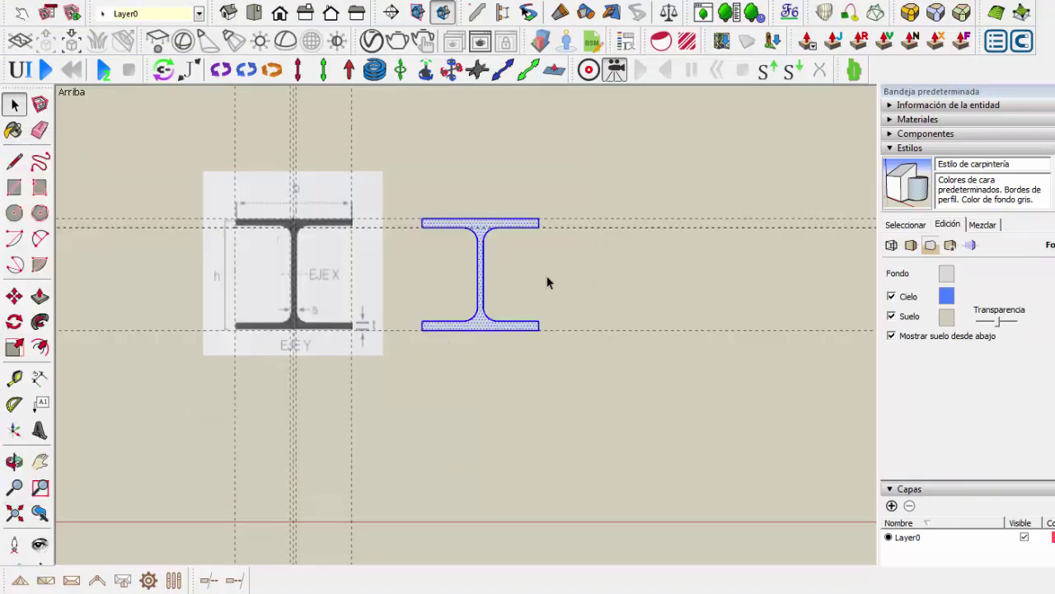
left_click(324, 394)
left_click_drag(669, 186, 613, 431)
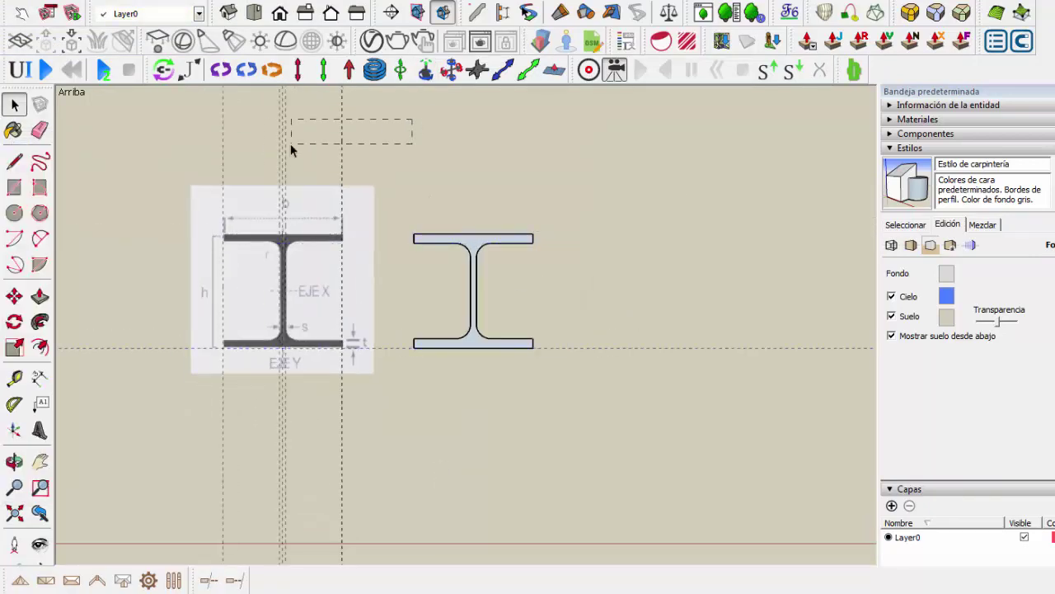
left_click_drag(291, 149, 291, 151)
key("Delete")
Place new guides from the reference I-beam's flange edges, checking the beam table PDF.
left_click(14, 379)
left_click(355, 347)
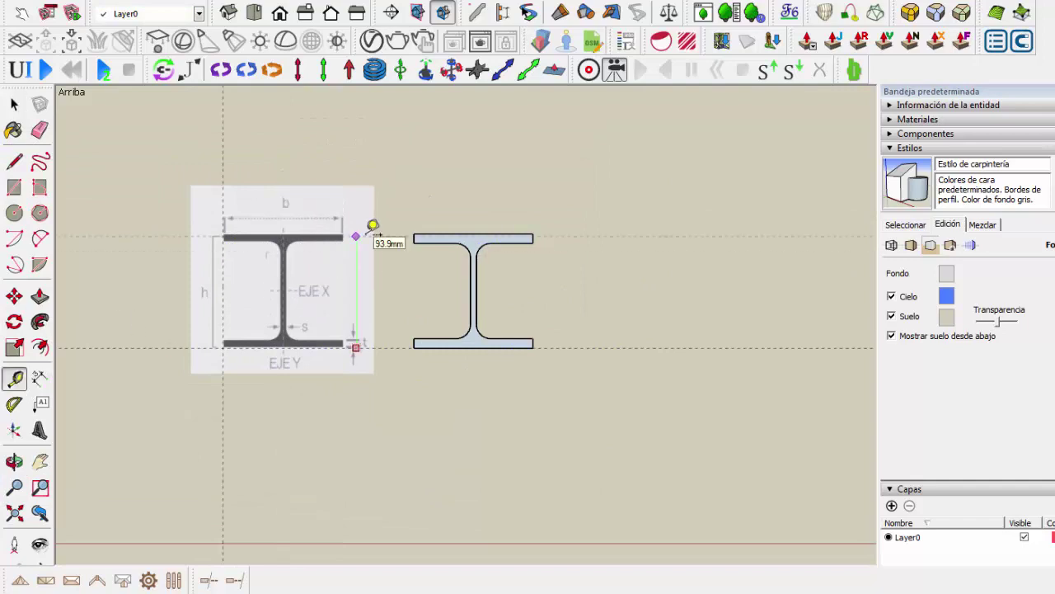
key("space")
key("t")
left_click(222, 133)
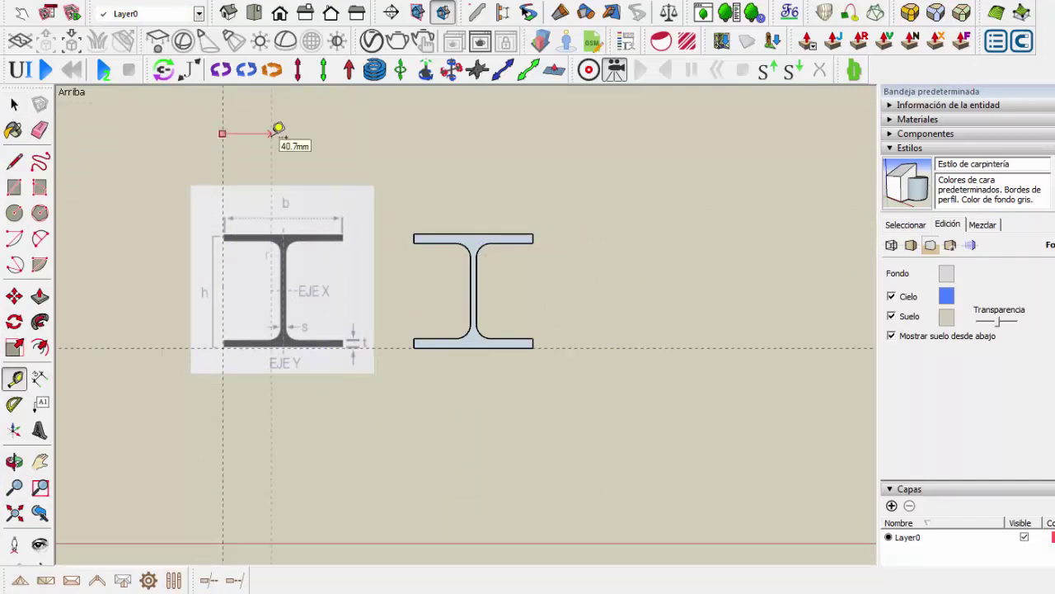
key("space")
key("alt+Tab")
key("alt+Tab")
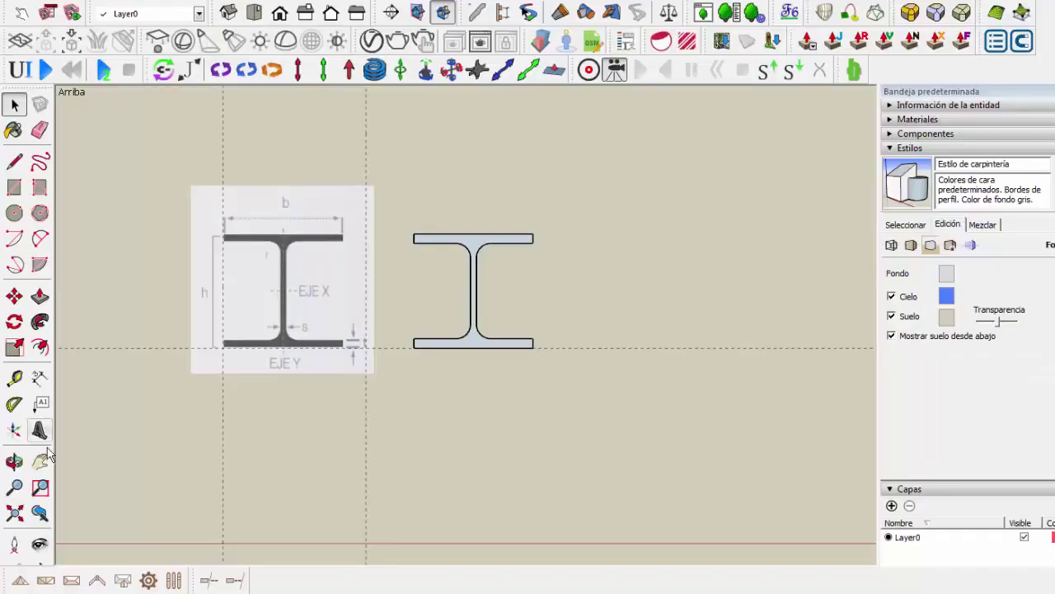
key("t")
left_click(333, 347)
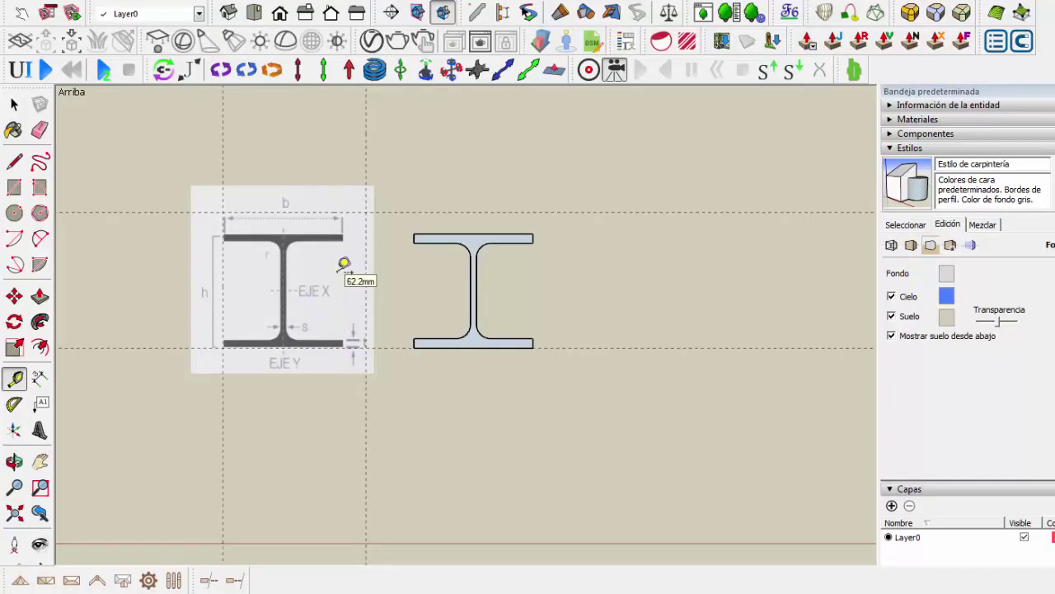
key("l")
key("alt+Tab")
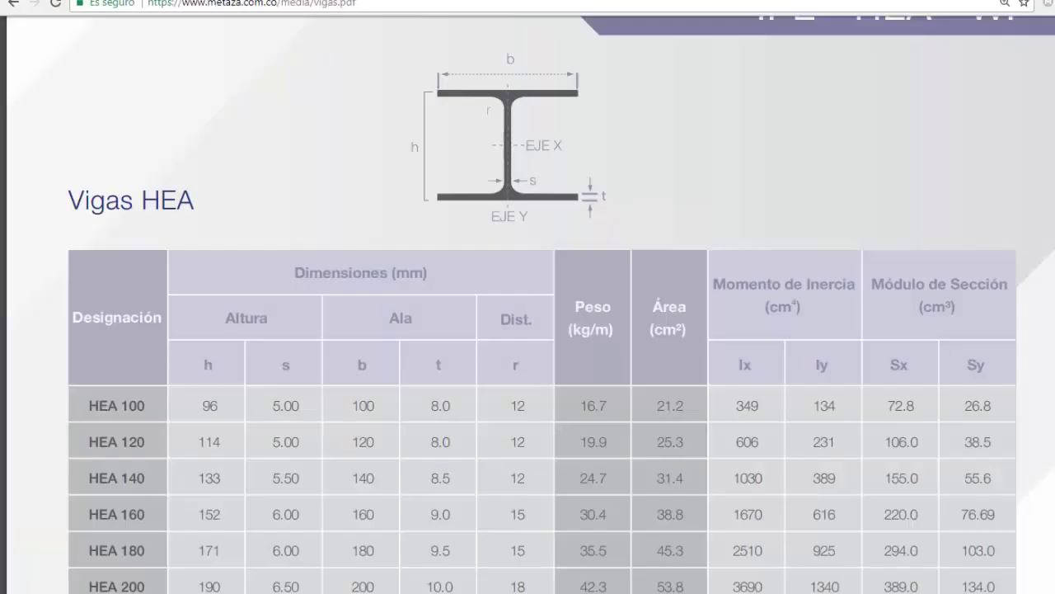
Review the HEA dimensions table (h, s, b, t, r) in the vigas PDF.
key("alt+Tab")
scroll(470, 256, "up", 2)
key("alt+Tab")
key("alt+Tab")
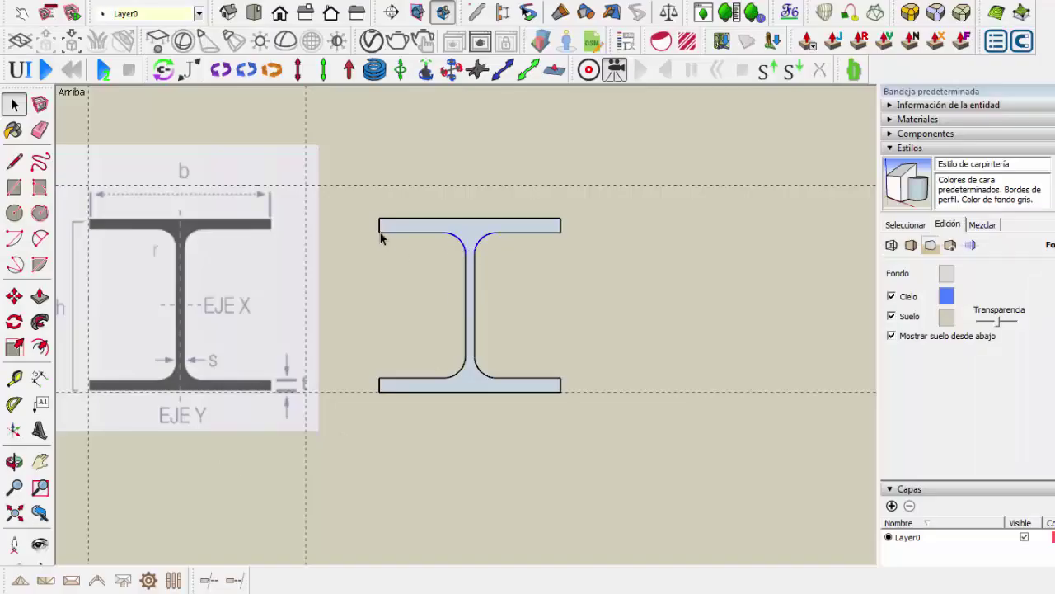
Draw the thin top flange rectangle between the guides and copy the fillet arcs onto it.
left_click(18, 169)
left_click(89, 185)
left_click(307, 184)
key("m")
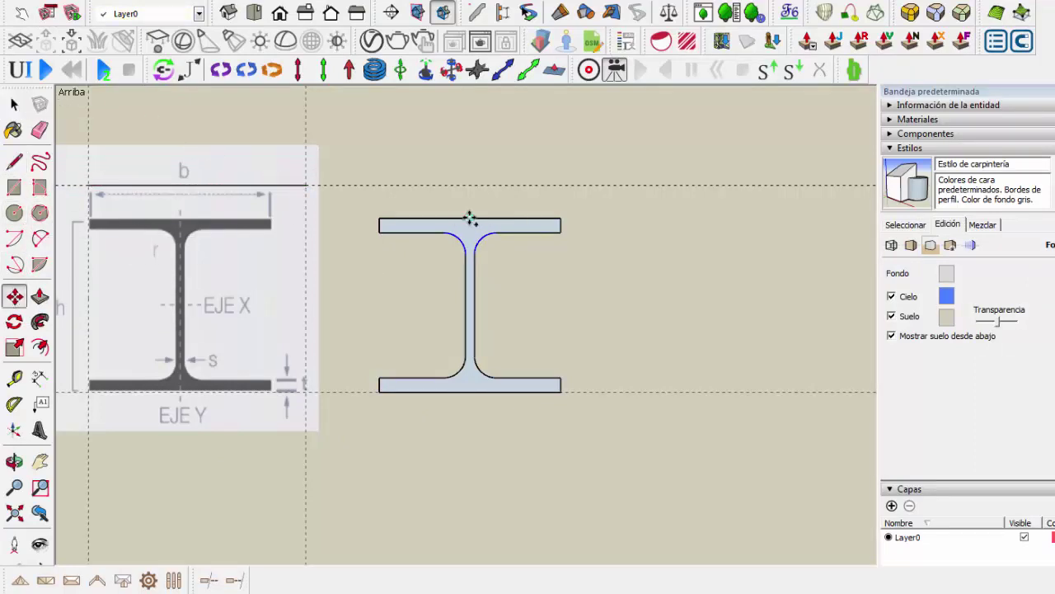
left_click(470, 218)
key("ctrl")
left_click(194, 186)
key("l")
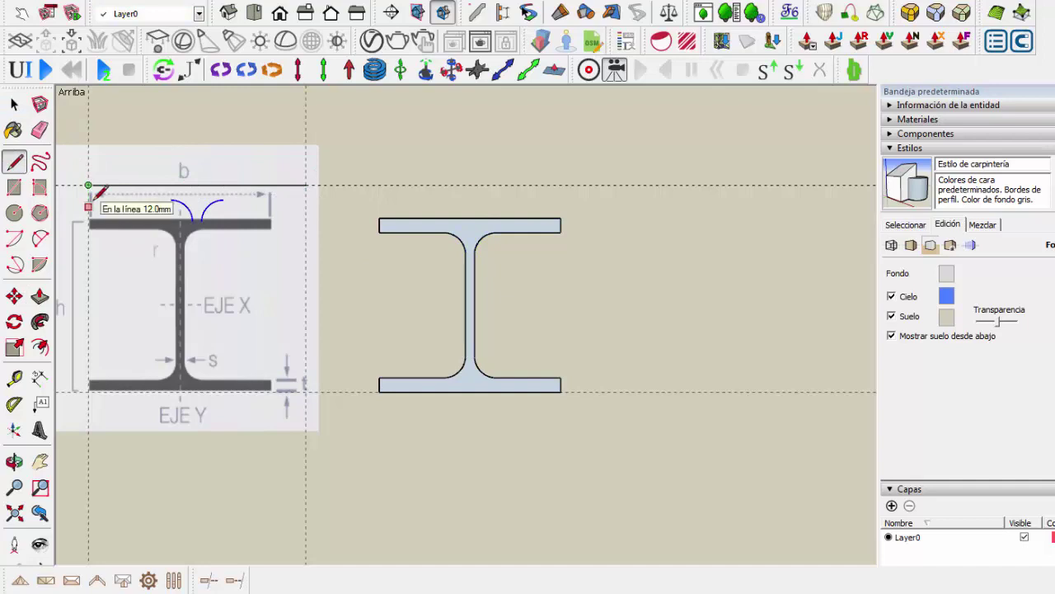
left_click(89, 200)
left_click(306, 199)
left_click(306, 184)
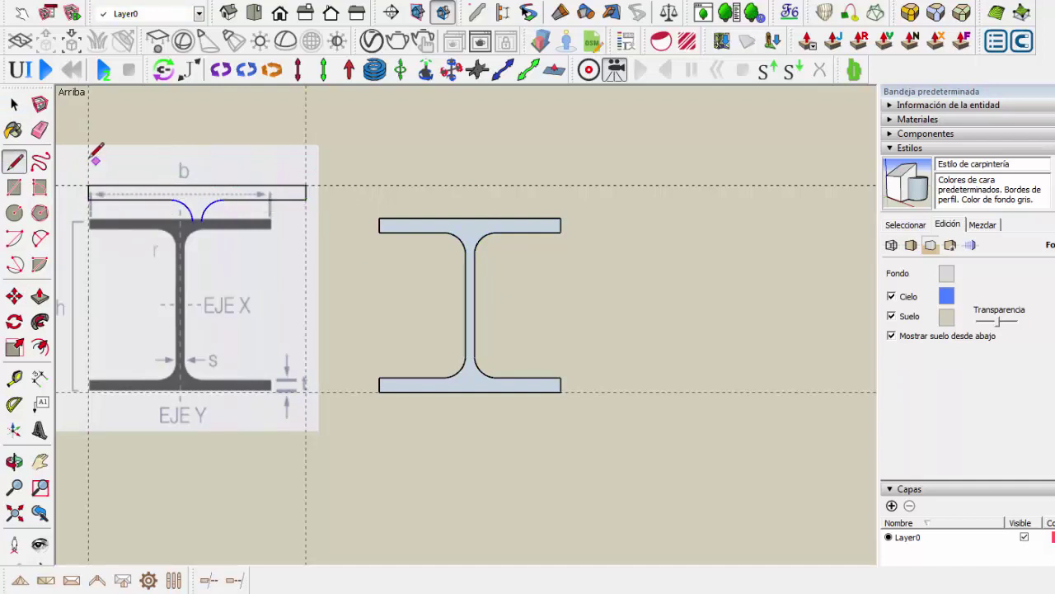
Copy the traced top flange shape down onto the bottom flange.
key("space")
left_click(124, 192)
left_click(146, 161)
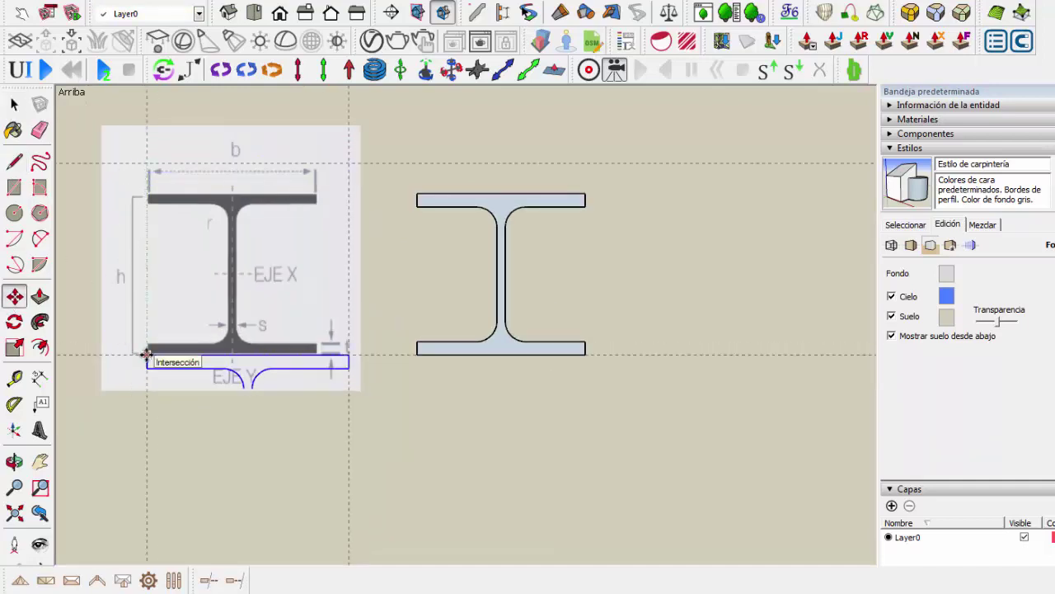
left_click(150, 360)
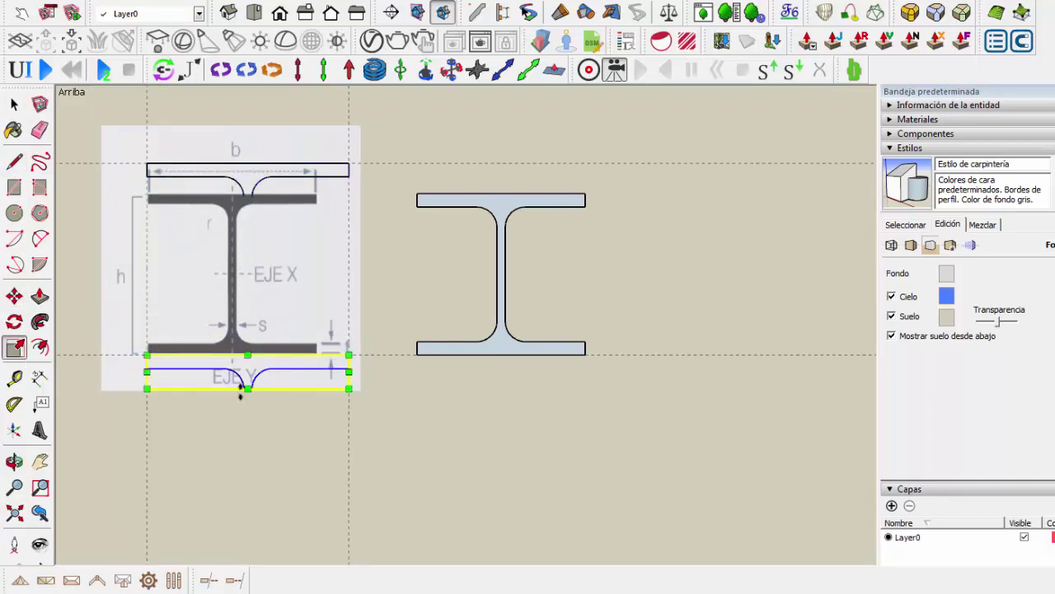
key("l")
scroll(242, 326, "up", 2)
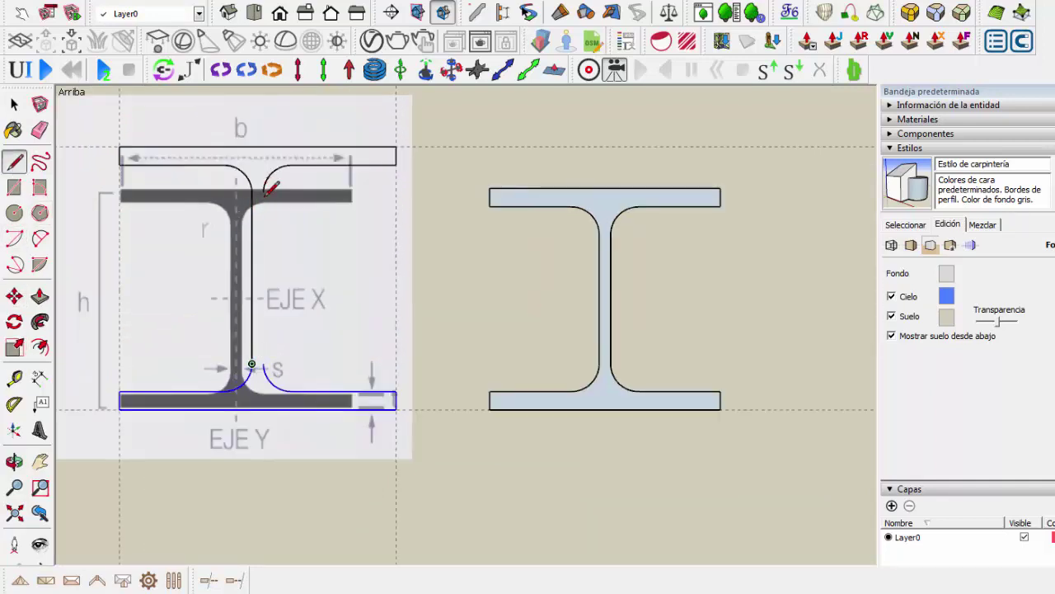
scroll(278, 170, "up", 2)
scroll(280, 173, "up", 2)
scroll(289, 332, "down", 3)
Move the second beam to the right of the first profile and select both profiles.
key("space")
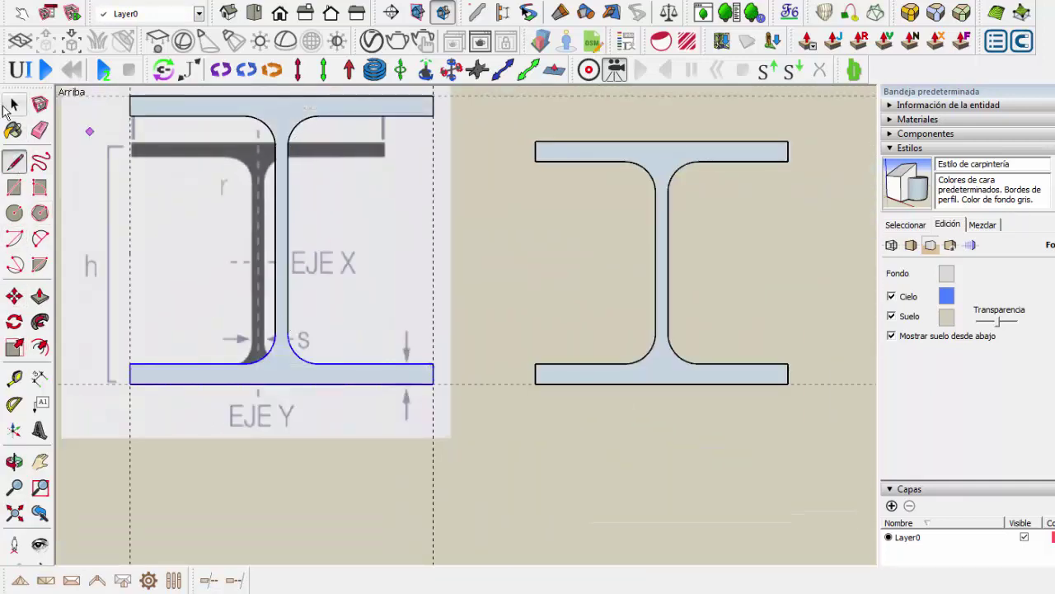
scroll(132, 214, "down", 5)
left_click_drag(483, 149, 442, 272)
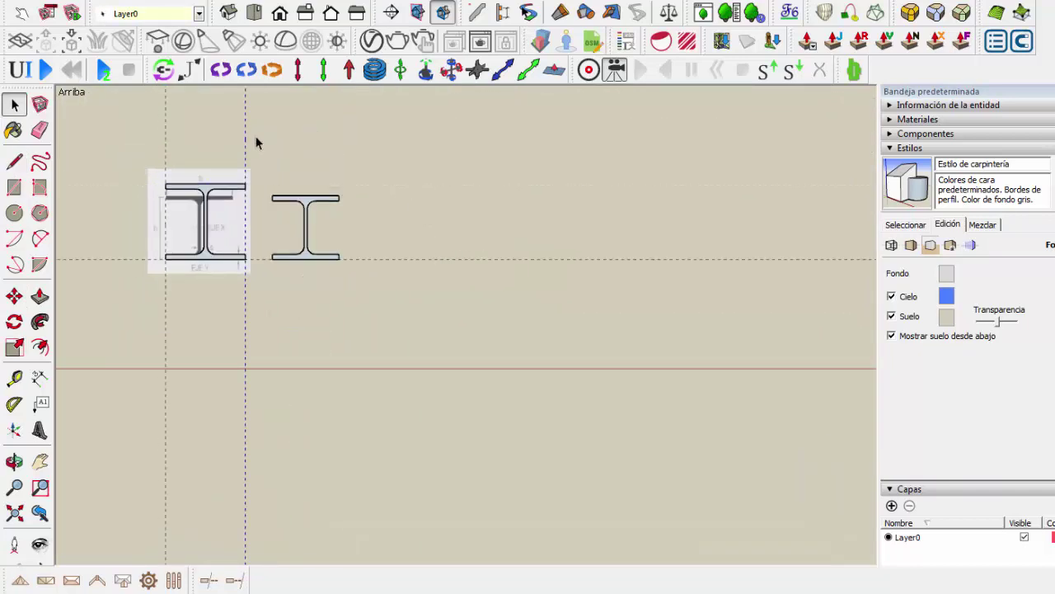
left_click_drag(256, 144, 151, 289)
key("m")
left_click(181, 221)
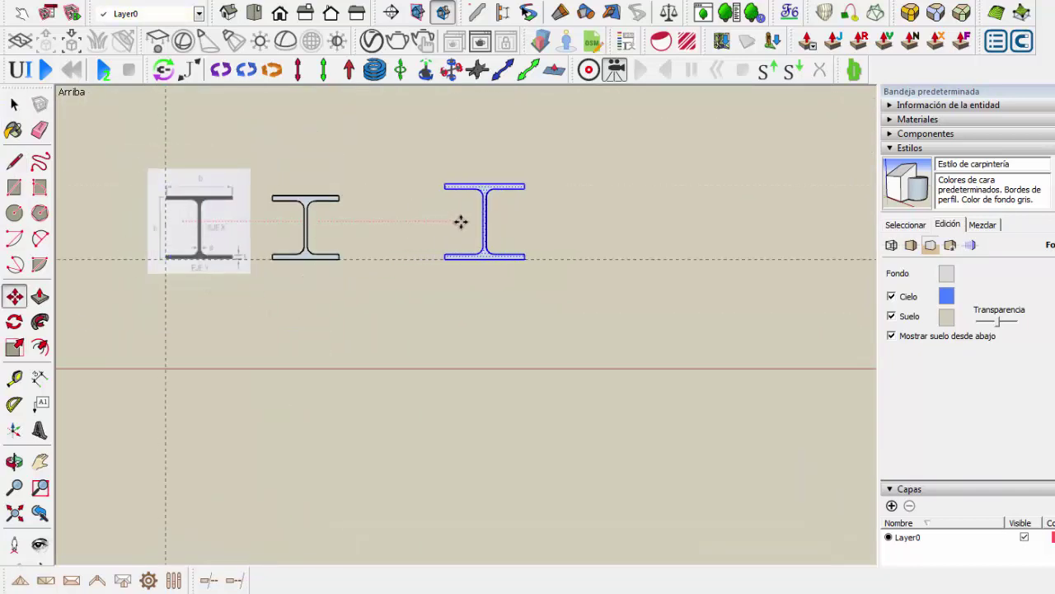
left_click(459, 221)
left_click(14, 104)
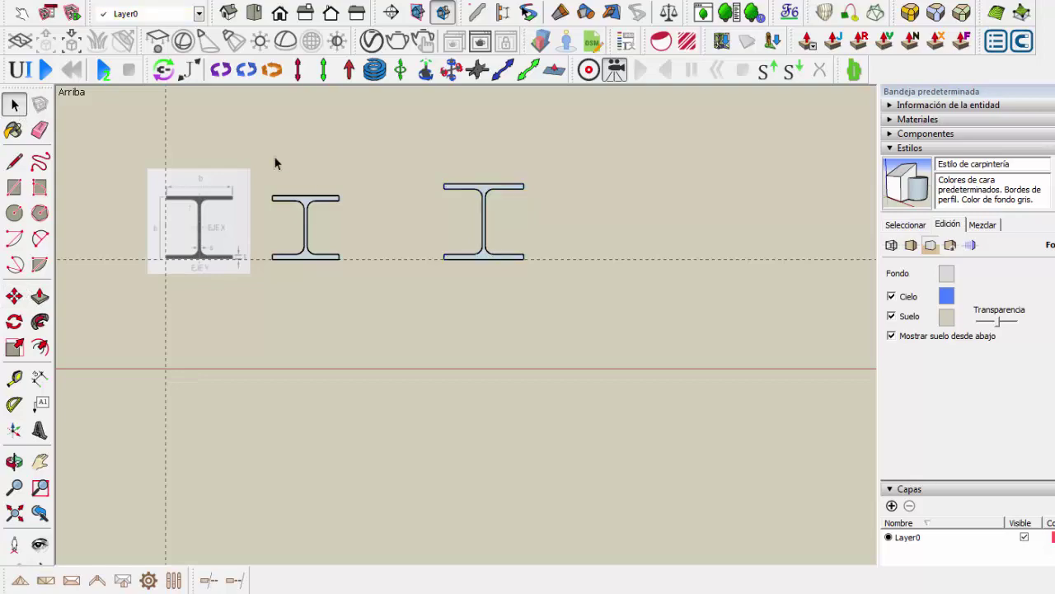
left_click_drag(276, 156, 591, 333)
Move both traced profiles further to the right.
key("m")
left_click(484, 221)
left_click(580, 221)
key("space")
left_click(261, 194)
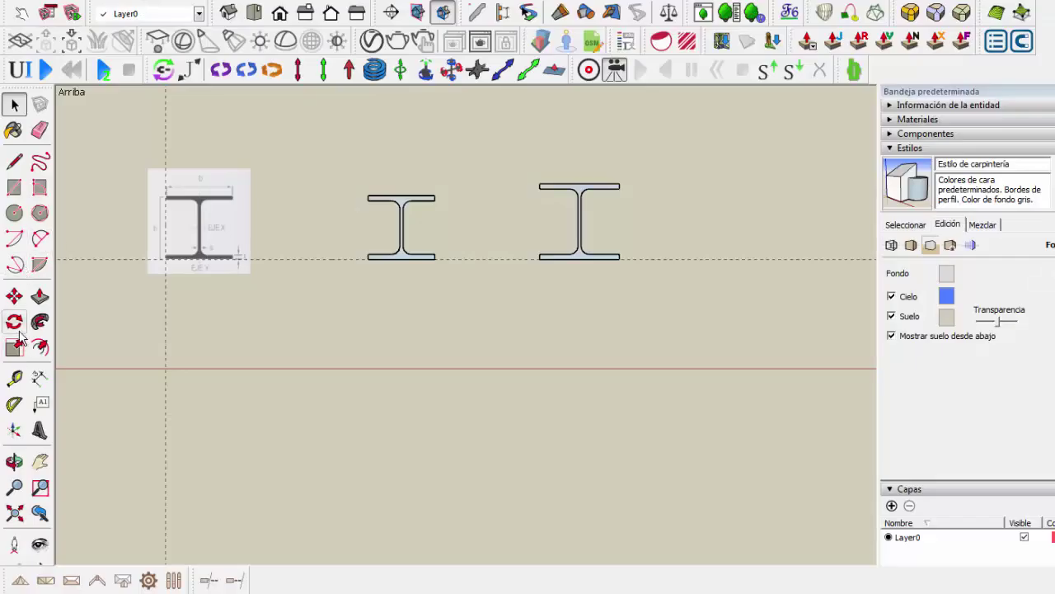
Add vertical and horizontal guides at the new flange width and flange top.
left_click(14, 377)
left_click(294, 167)
left_click(165, 134)
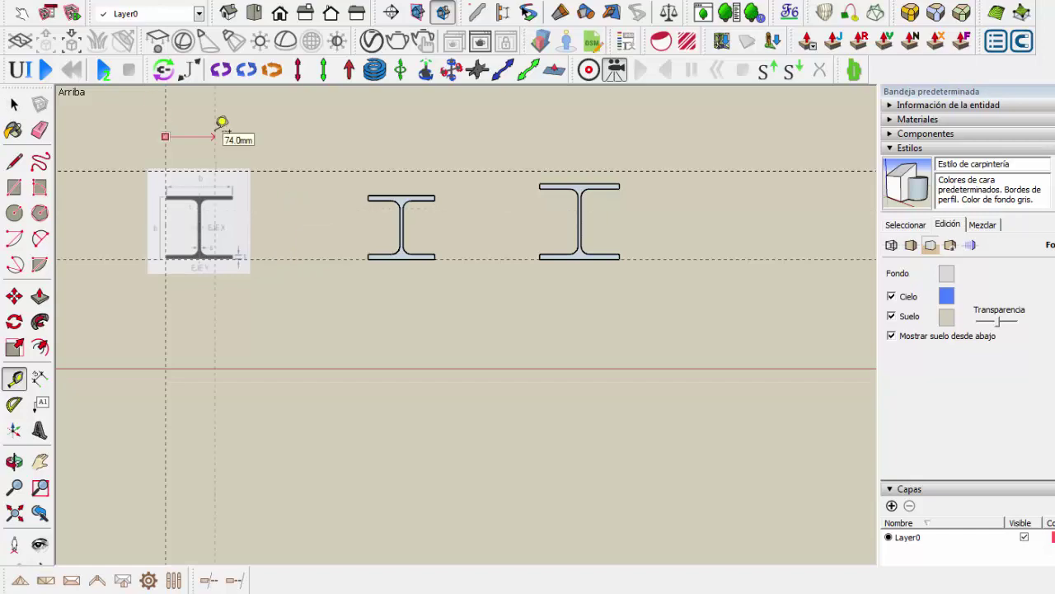
left_click(220, 125)
key("space")
scroll(195, 218, "up", 1)
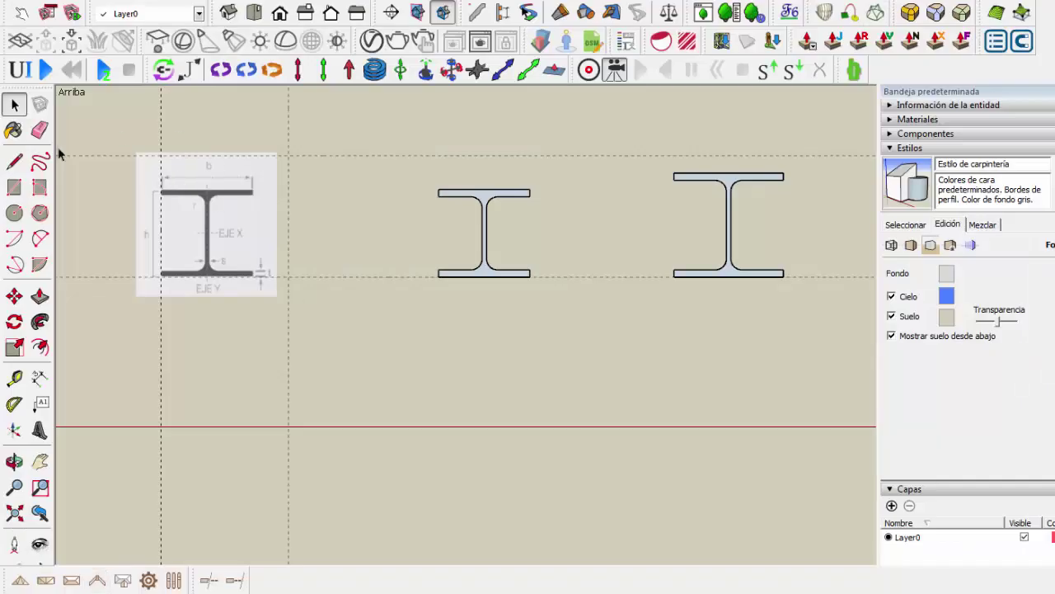
Draw the top edge line ending at the right guide.
key("l")
scroll(167, 150, "up", 1)
left_click(331, 153)
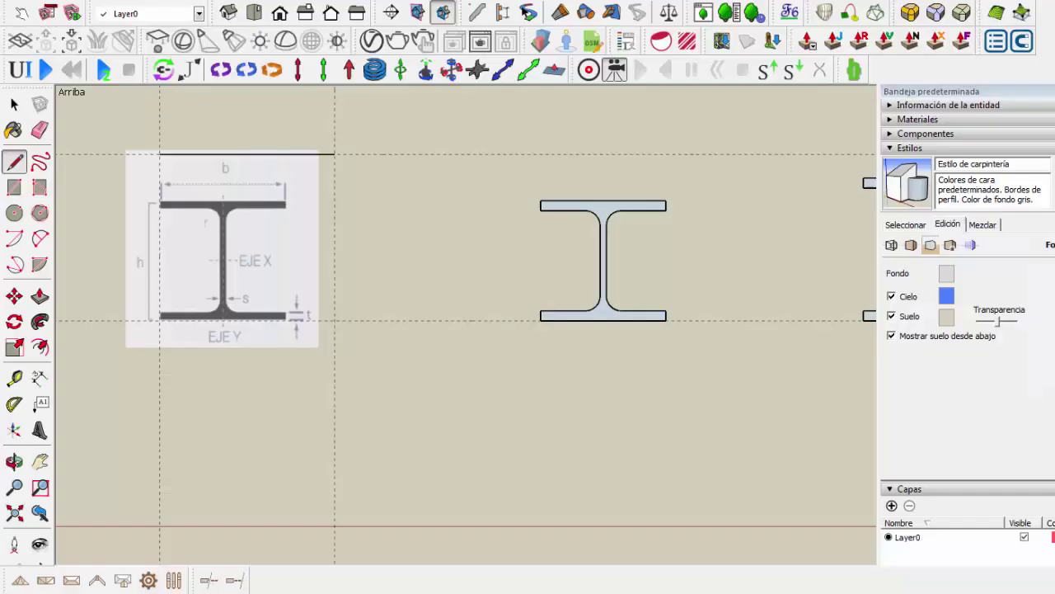
Check the depth below the top edge and reposition the beam's top fillet arcs.
key("t")
left_click(271, 153)
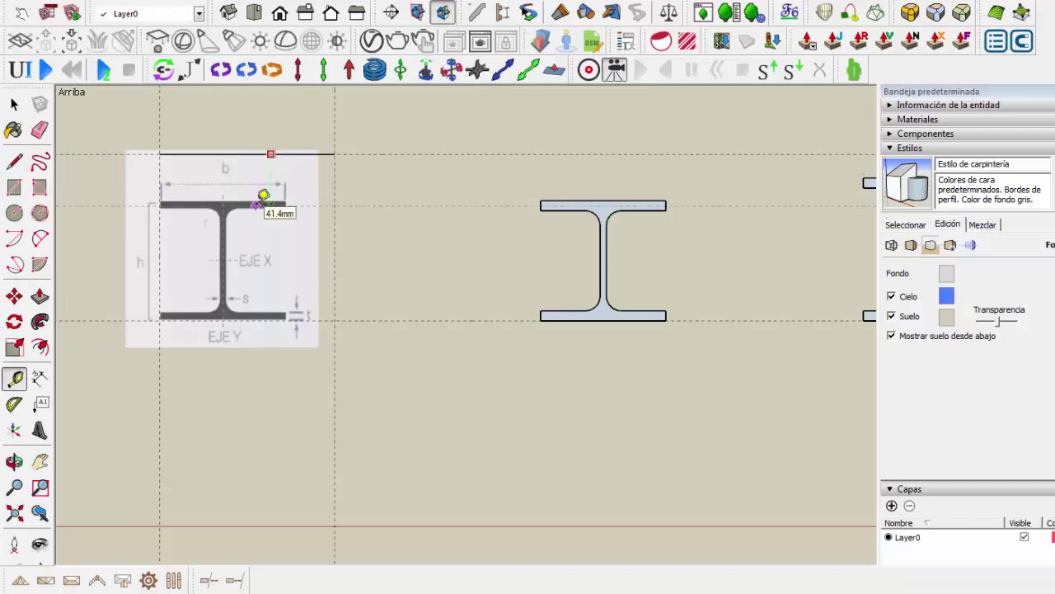
key("space")
scroll(611, 233, "up", 2)
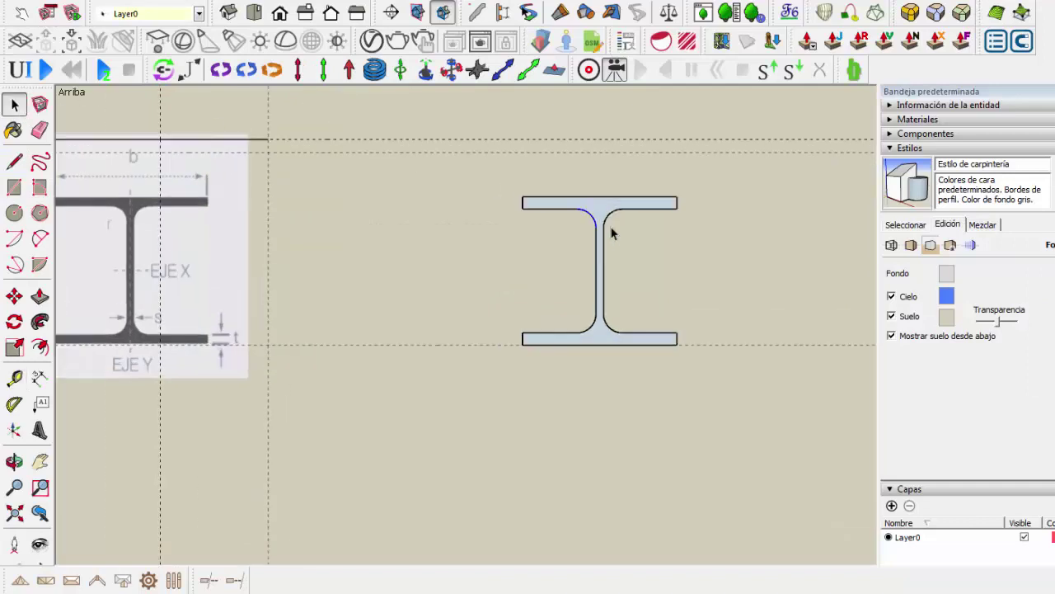
key("m")
left_click(601, 205)
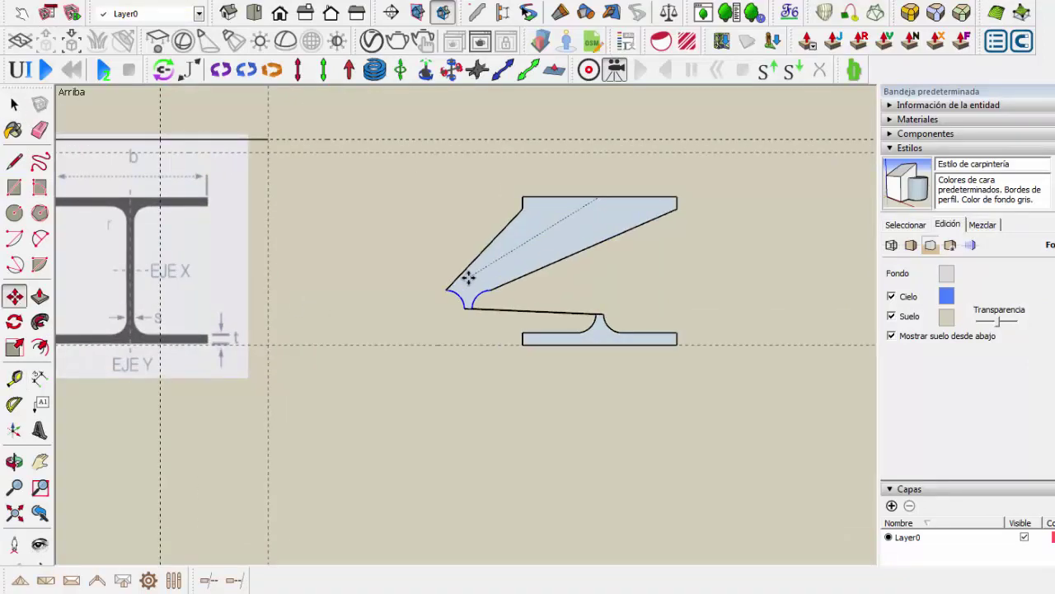
scroll(189, 167, "up", 2)
scroll(189, 165, "up", 2)
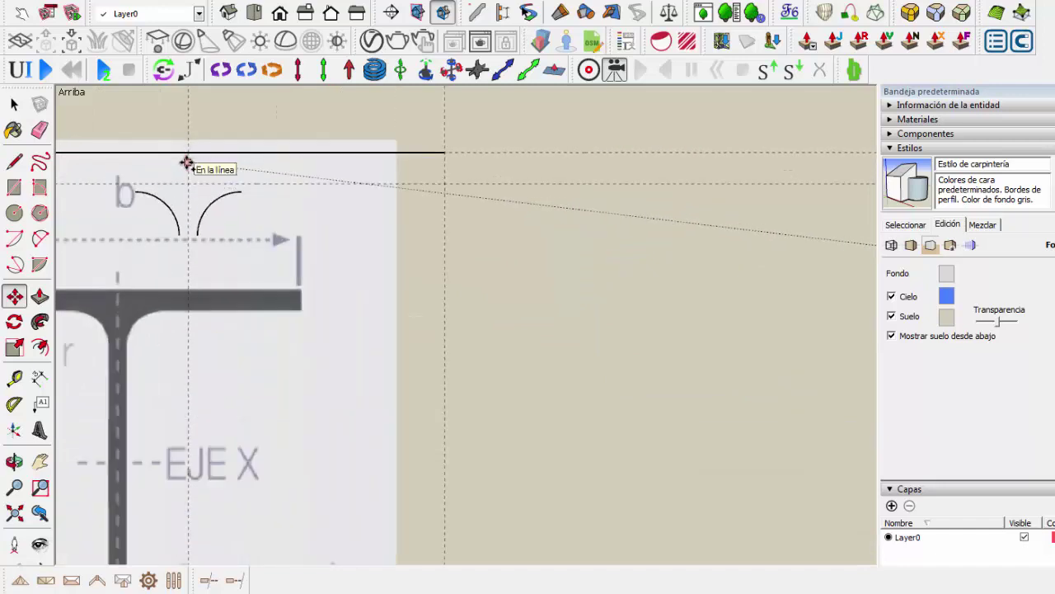
scroll(189, 161, "up", 3)
scroll(238, 188, "up", 1)
scroll(272, 218, "down", 3)
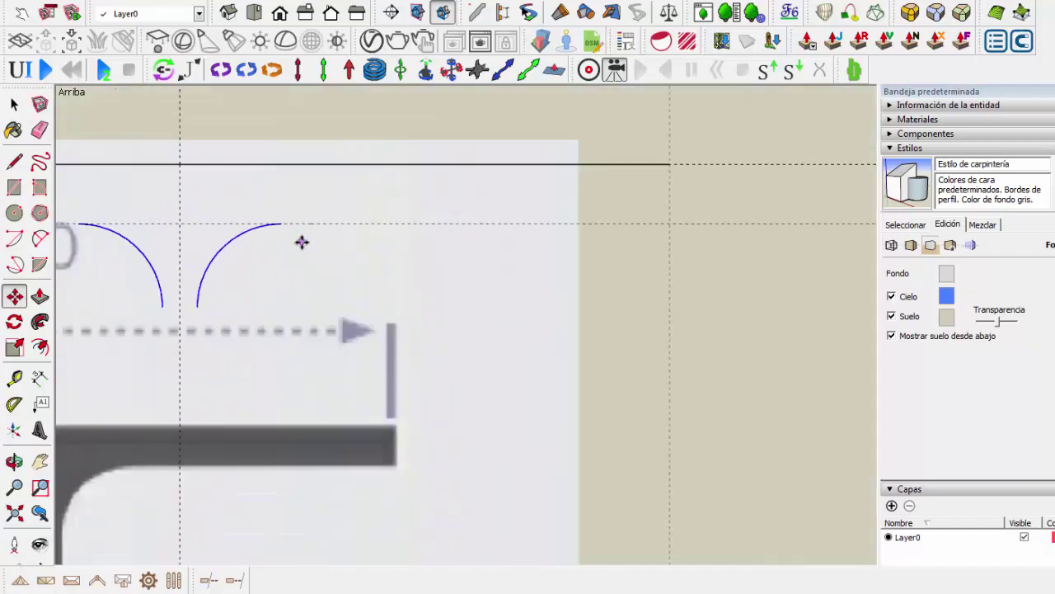
scroll(301, 235, "down", 3)
Draw the bottom edge that completes the top flange rectangle.
key("l")
left_click(200, 237)
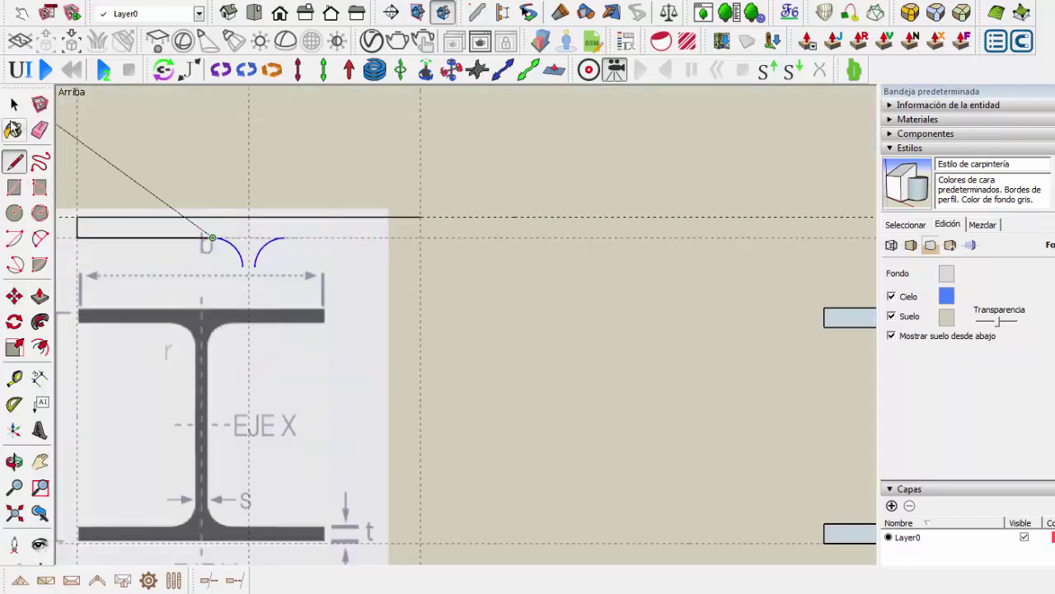
scroll(330, 161, "down", 2)
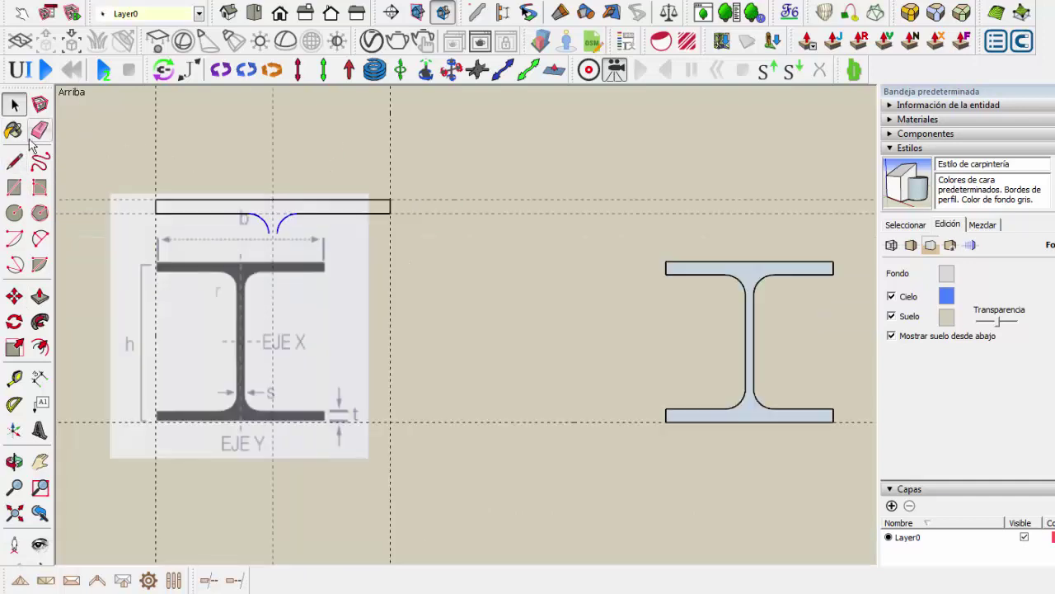
left_click(251, 215)
scroll(251, 216, "up", 1)
key("space")
Copy the top flange shape down to the bottom flange and flip it upside down.
left_click(30, 294)
left_click(130, 191)
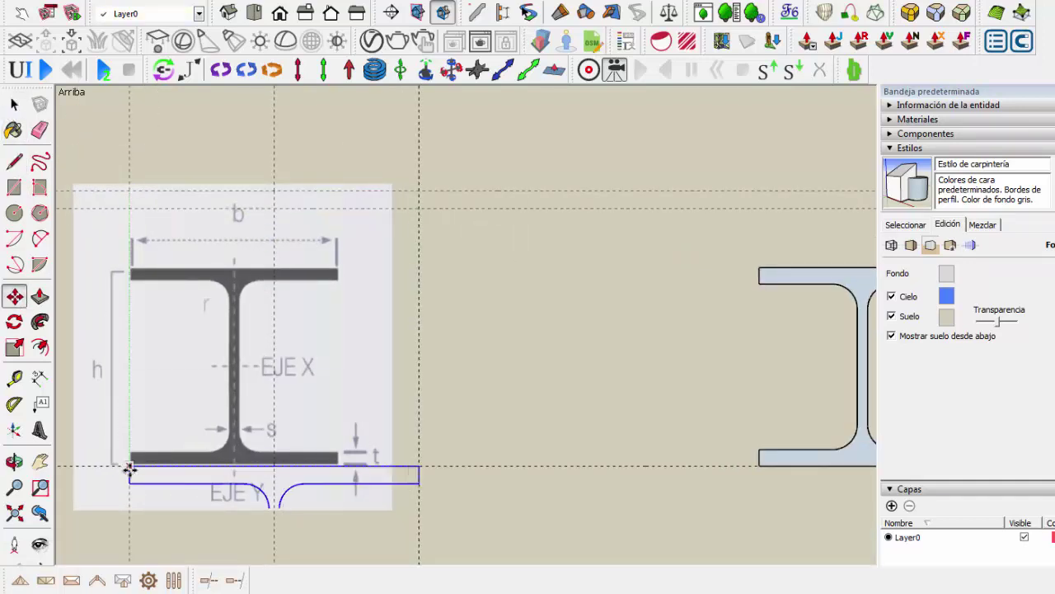
key("ctrl")
left_click(130, 467)
left_click(15, 347)
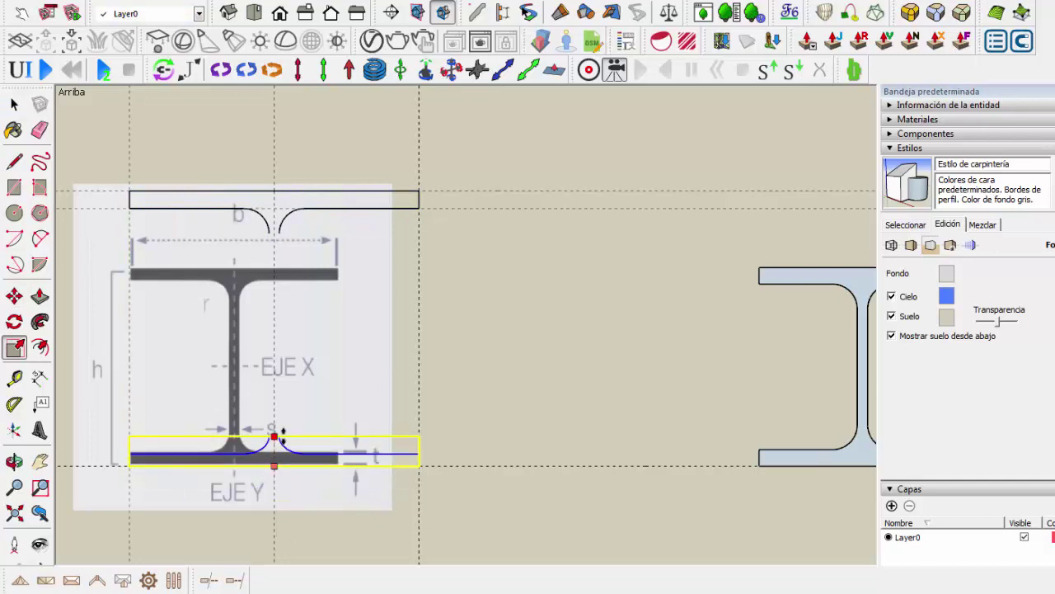
left_click(277, 435)
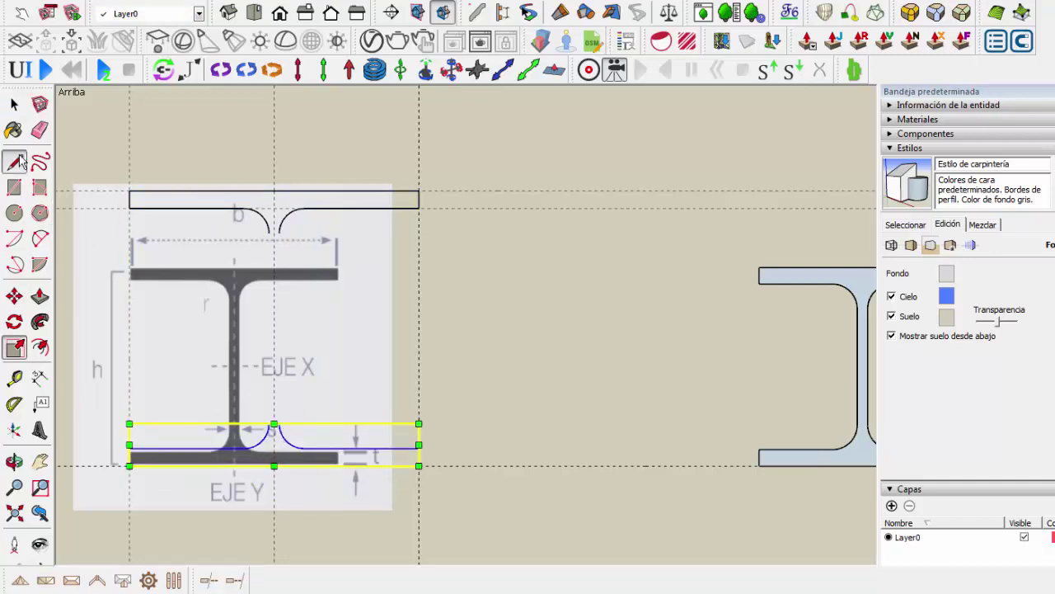
Draw the side line that closes the I-beam outline into a face.
left_click(281, 432)
key("l")
left_click(268, 424)
left_click(280, 409)
key("space")
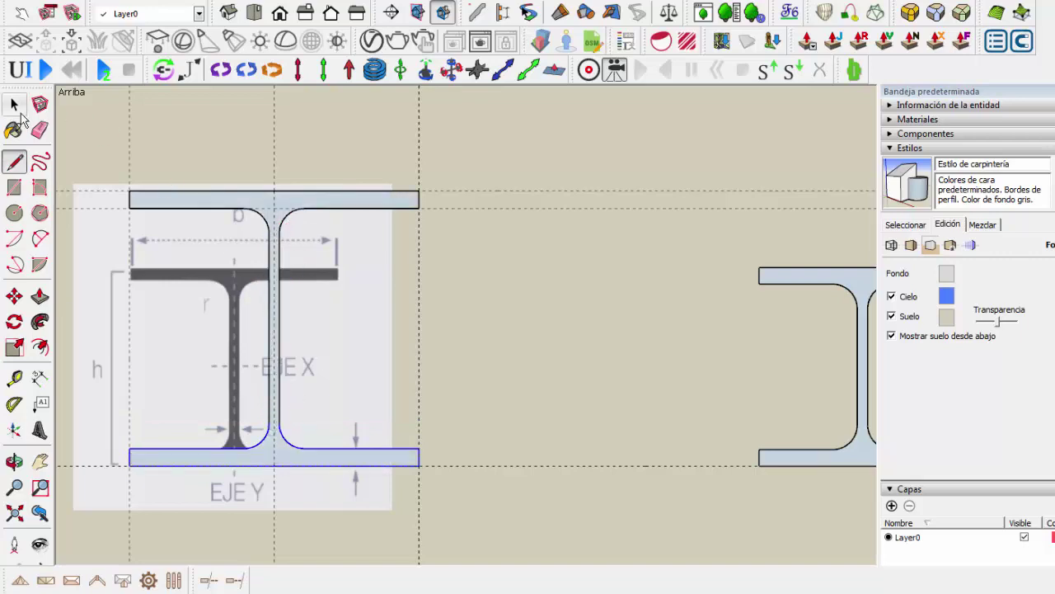
scroll(332, 244, "down", 5)
Move the third profile off the image, to the right of the others.
left_click_drag(169, 246, 272, 377)
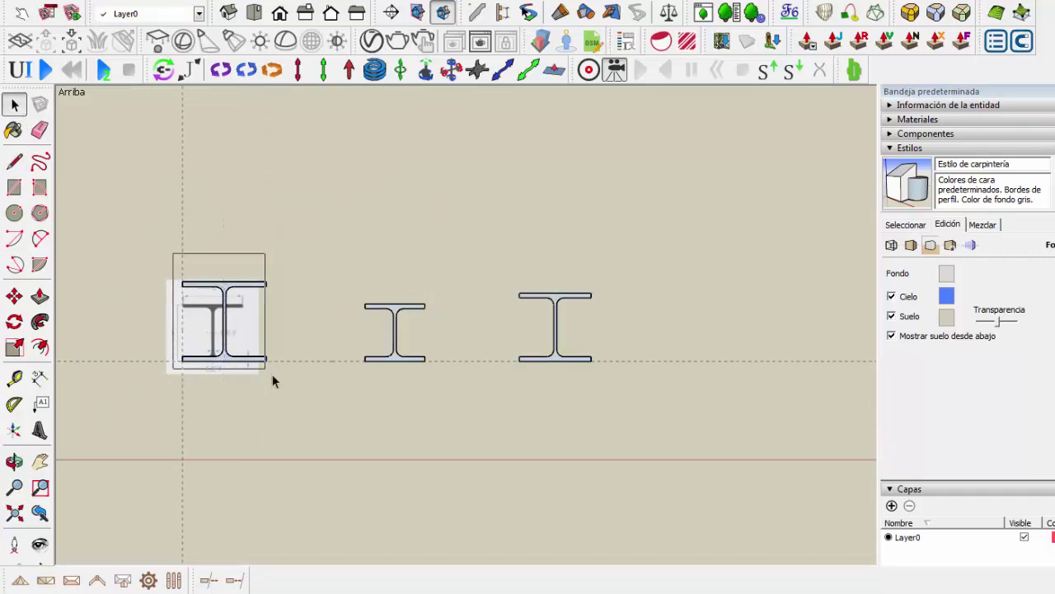
key("m")
left_click(207, 405)
scroll(651, 417, "down", 3)
left_click(647, 420)
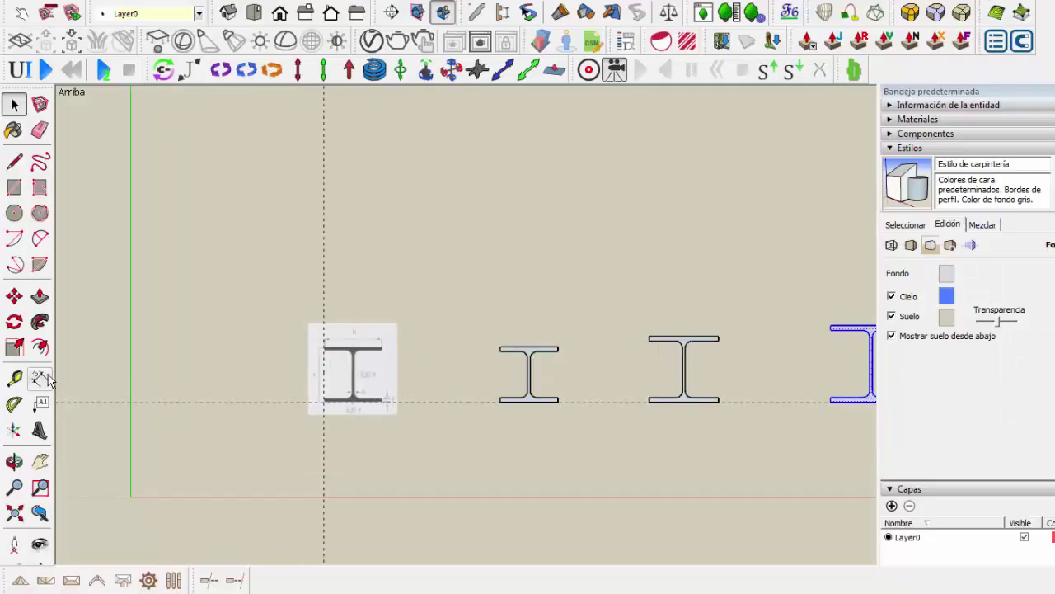
Draw a reference line along the top guide after measuring the beam.
key("t")
scroll(413, 395, "up", 2)
left_click(426, 415)
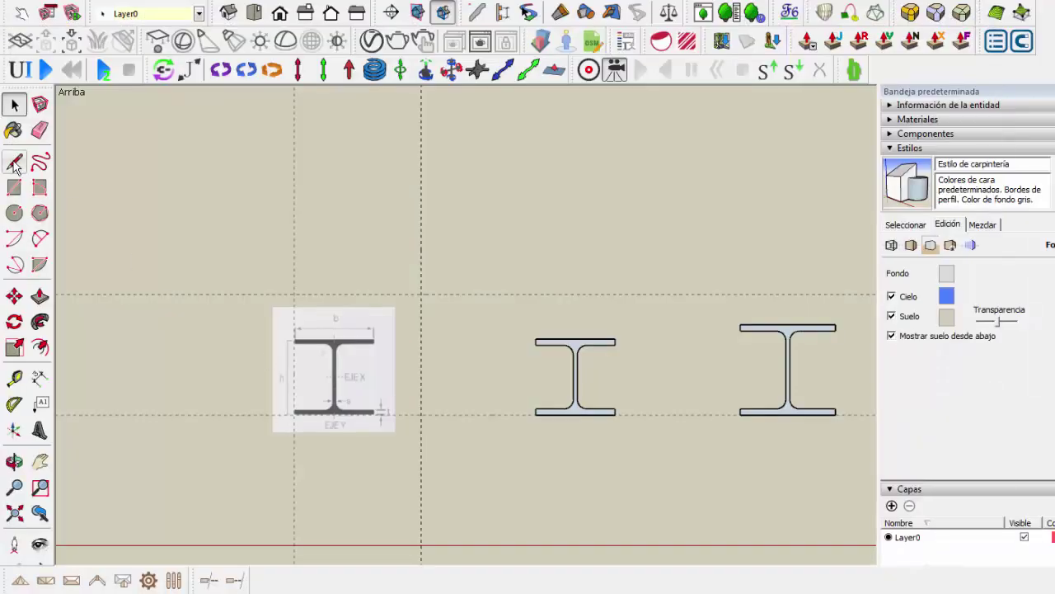
left_click(15, 164)
scroll(322, 294, "up", 1)
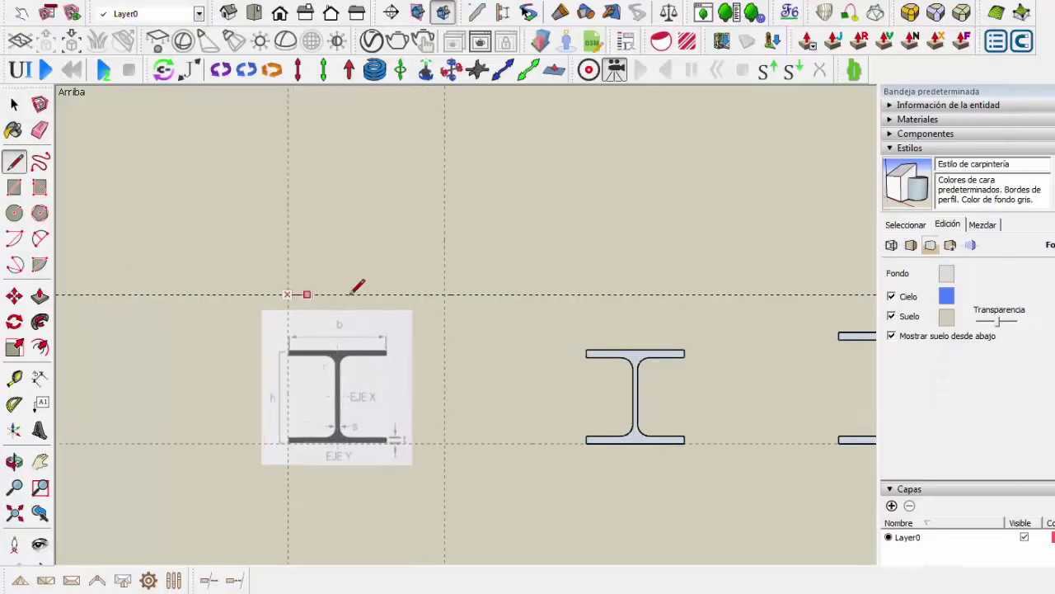
left_click(287, 294)
key("space")
scroll(330, 429, "up", 1)
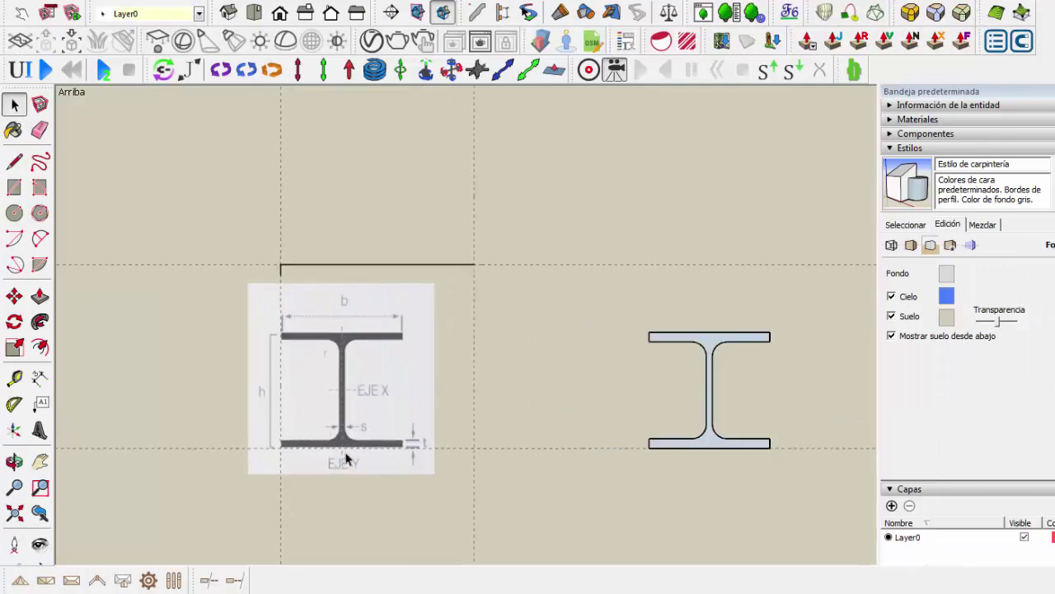
Draw a circle on the image's top flange.
left_click(14, 213)
scroll(293, 308, "up", 1)
left_click(350, 323)
Add a vertical guide and a horizontal guide just below the top line.
left_click(375, 322)
key("t")
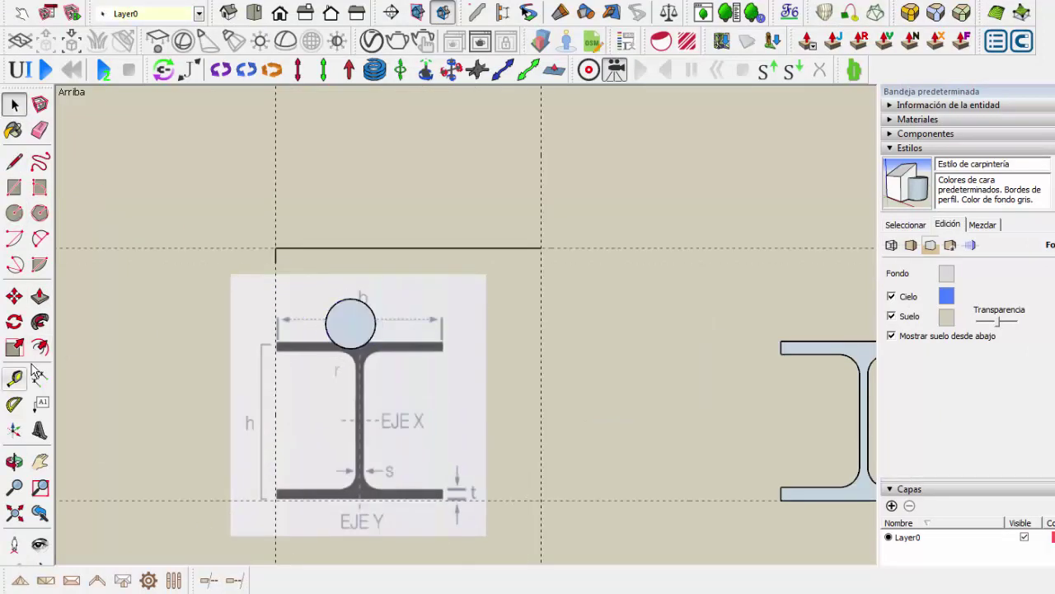
left_click(408, 239)
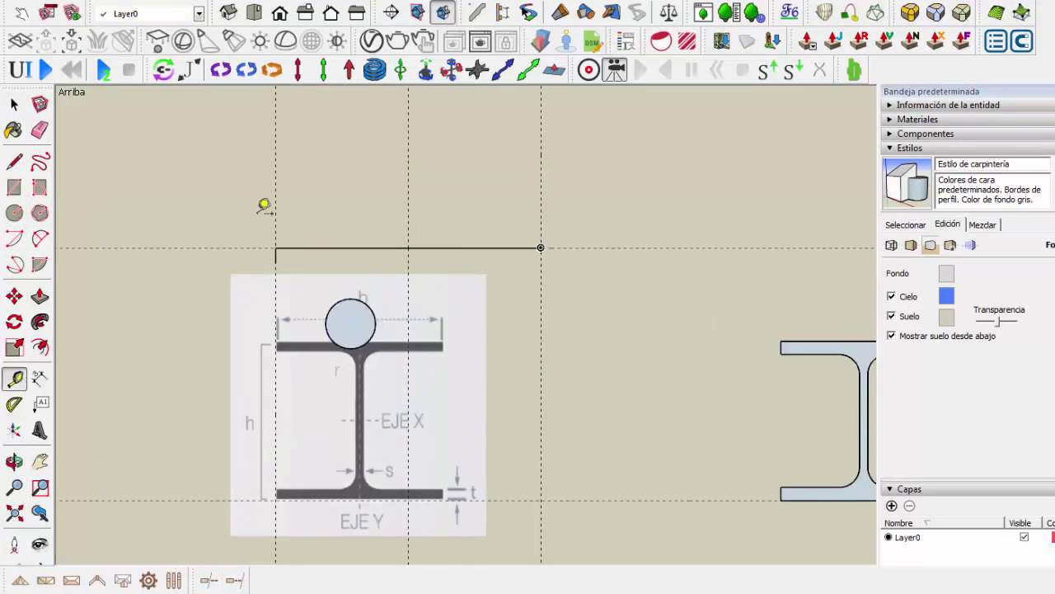
left_click(275, 248)
left_click(277, 261)
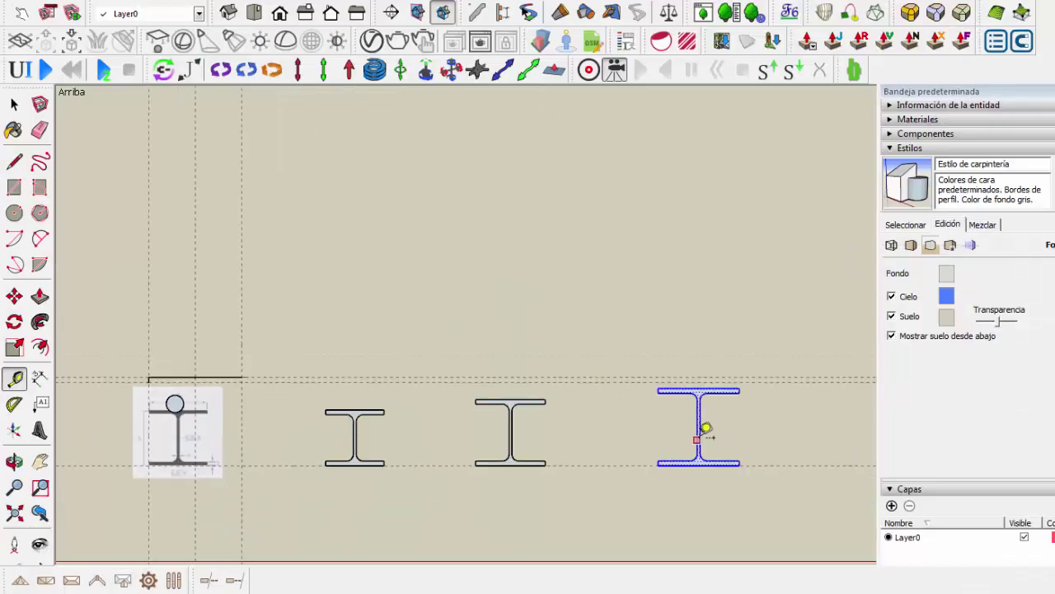
scroll(699, 412, "up", 5)
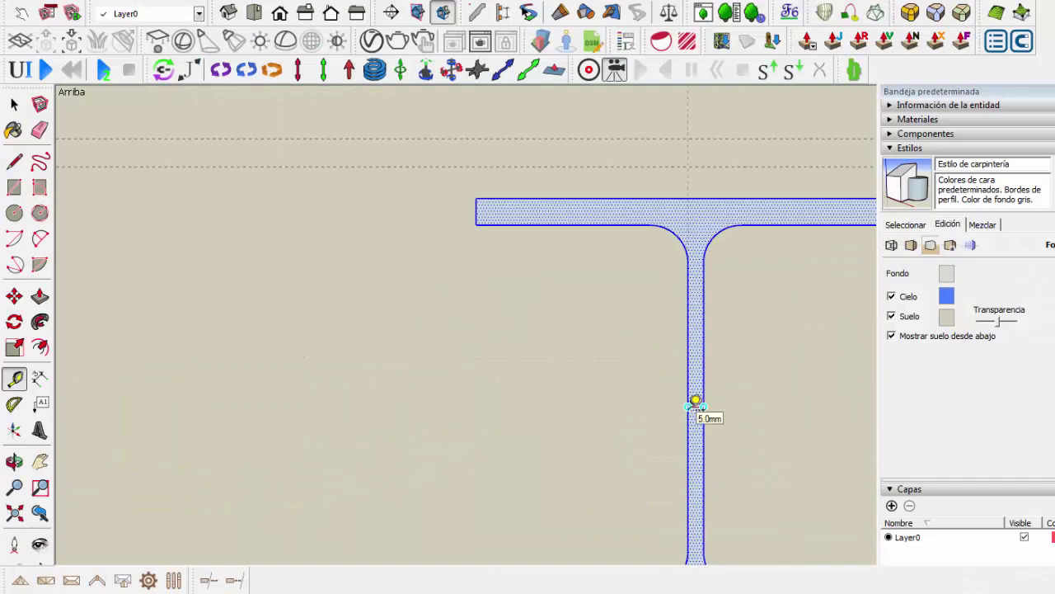
Place a guide from the beam's top-right corner.
scroll(359, 291, "down", 3)
key("space")
left_click(486, 355)
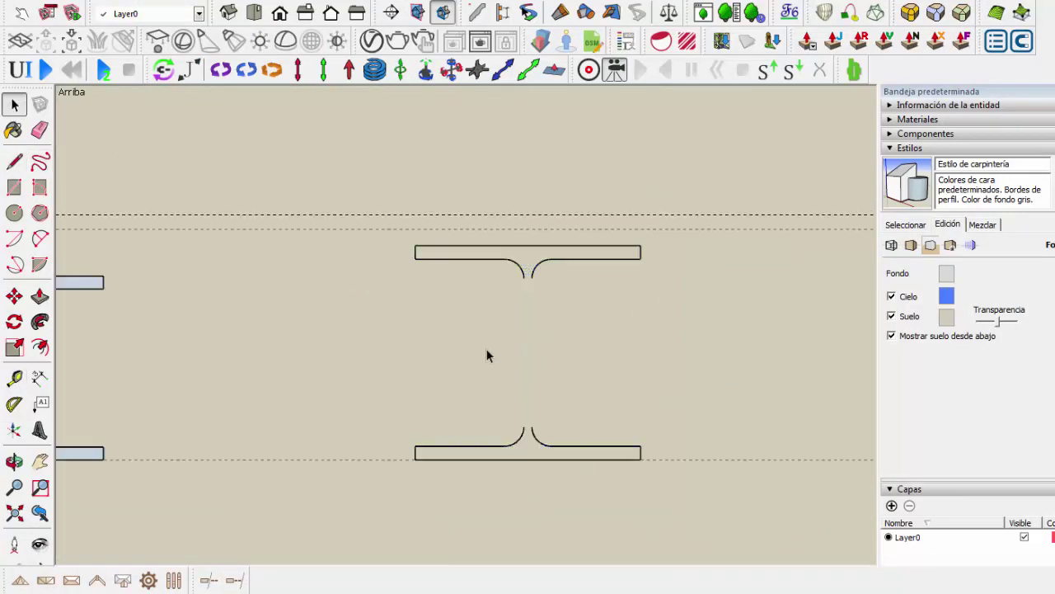
key("l")
key("t")
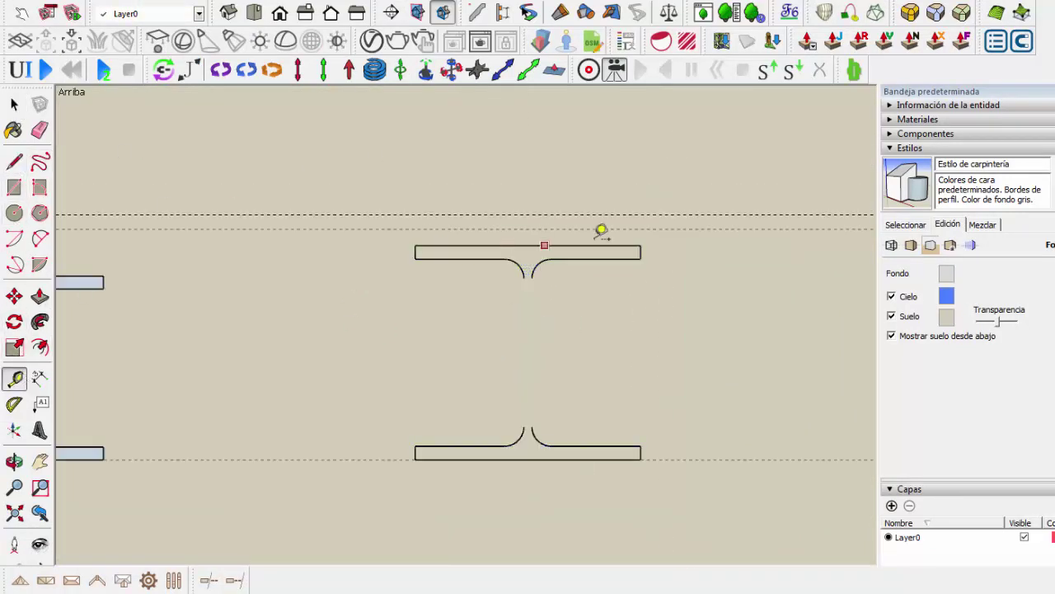
scroll(637, 246, "up", 2)
left_click(641, 255)
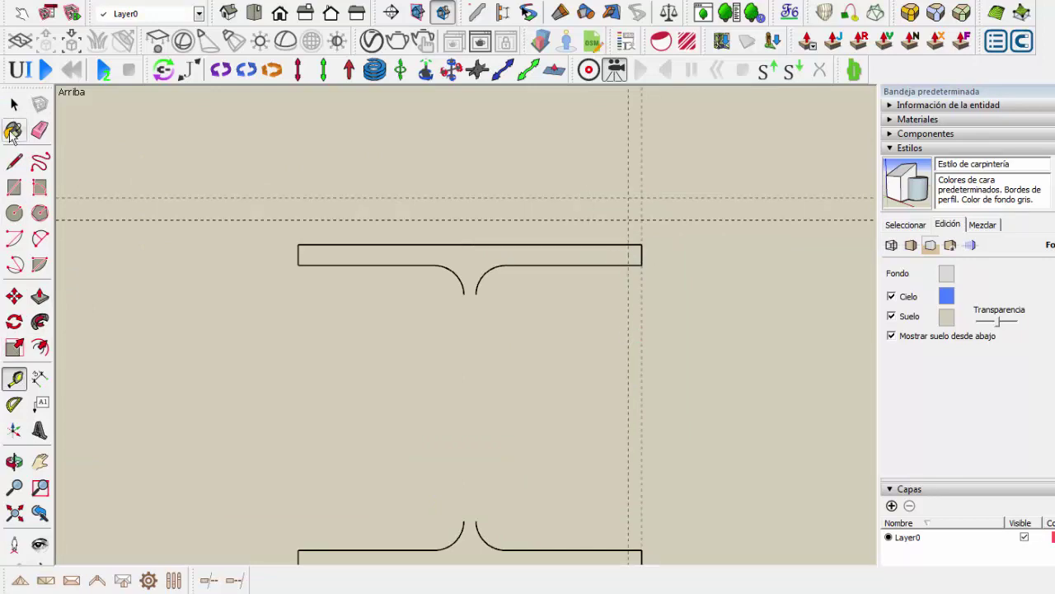
left_click(12, 132)
key("l")
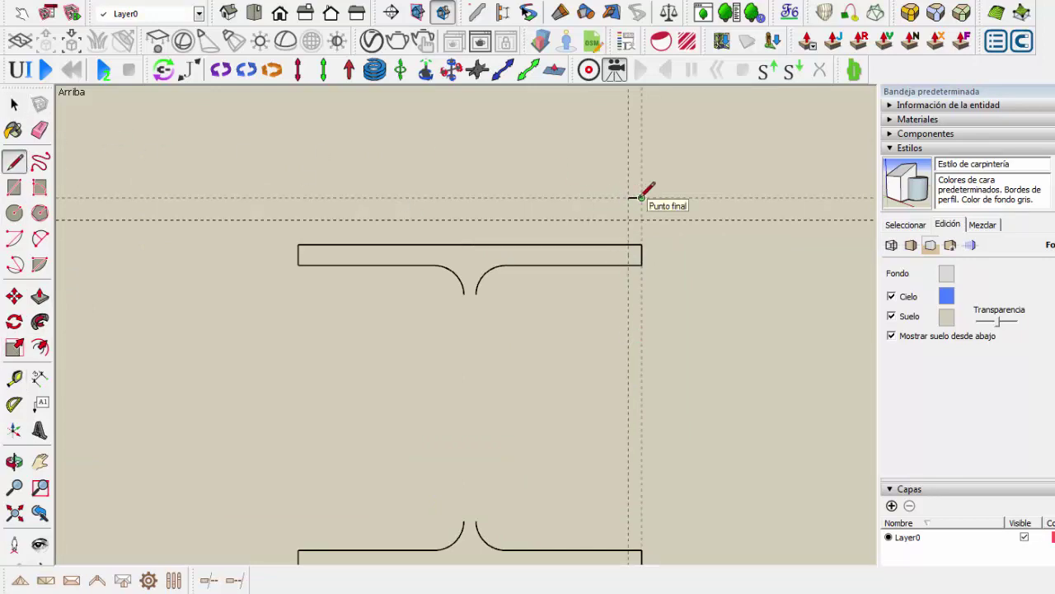
Select the upper-left, lower-left and lower-right fillet arcs and move them for the new web width.
key("space")
scroll(635, 190, "up", 3)
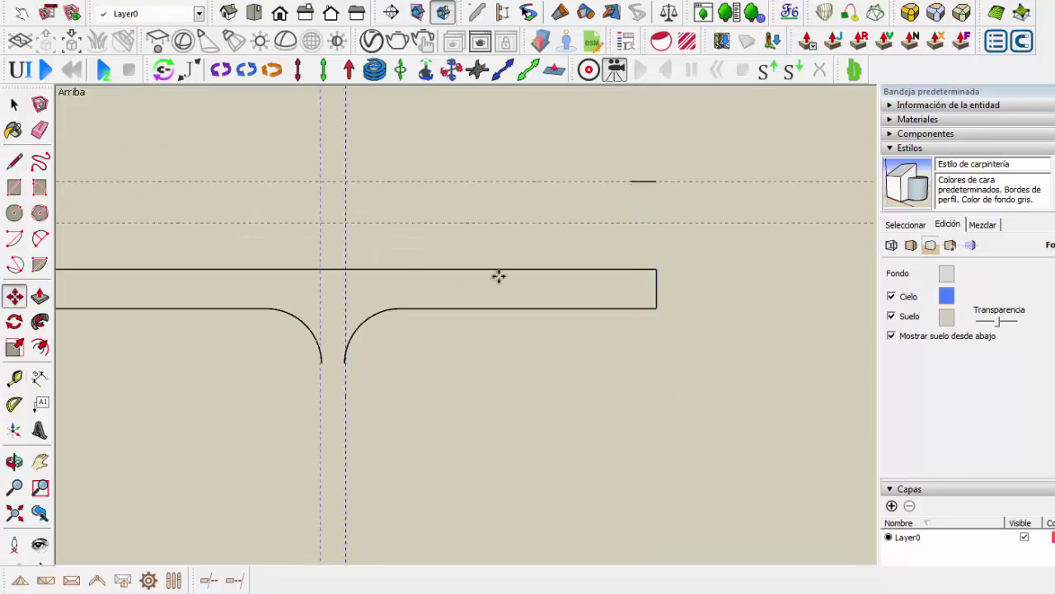
middle_click_drag(497, 276, 544, 276, "shift")
scroll(363, 292, "down", 2)
scroll(322, 284, "down", 2)
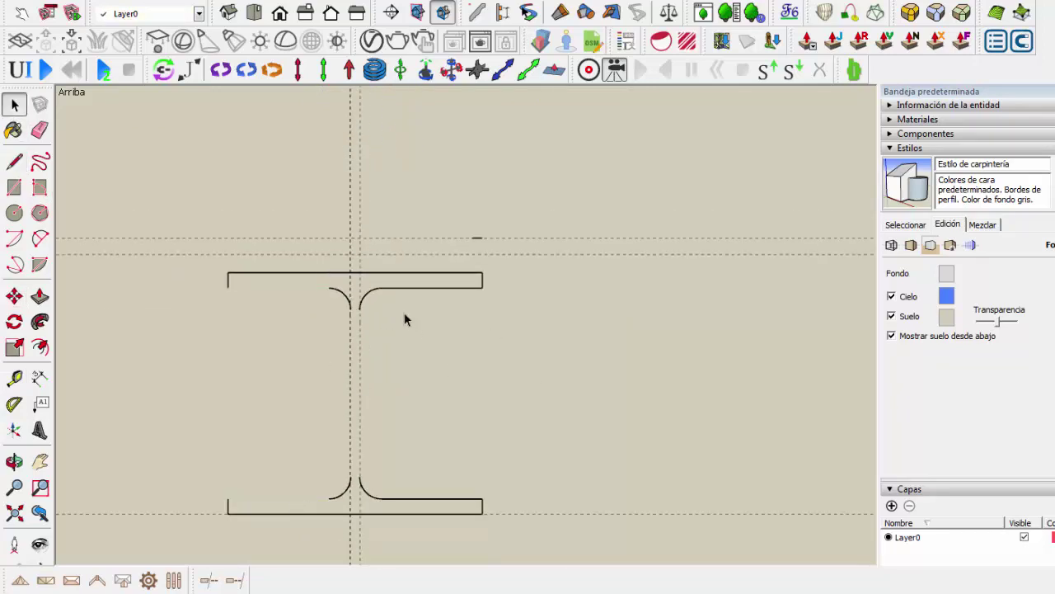
left_click(423, 348)
scroll(321, 296, "up", 3)
left_click_drag(325, 267, 405, 354)
scroll(322, 471, "down", 1)
left_click_drag(323, 474, 387, 551, "ctrl")
scroll(389, 511, "up", 1)
scroll(389, 512, "up", 4)
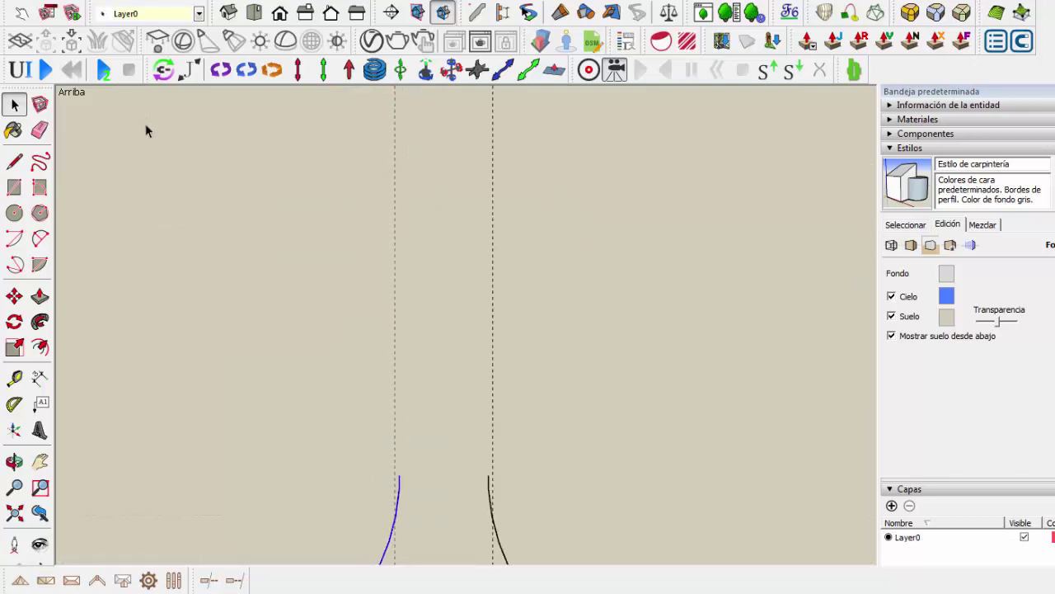
scroll(415, 469, "up", 1)
scroll(483, 388, "down", 2)
scroll(483, 388, "down", 3)
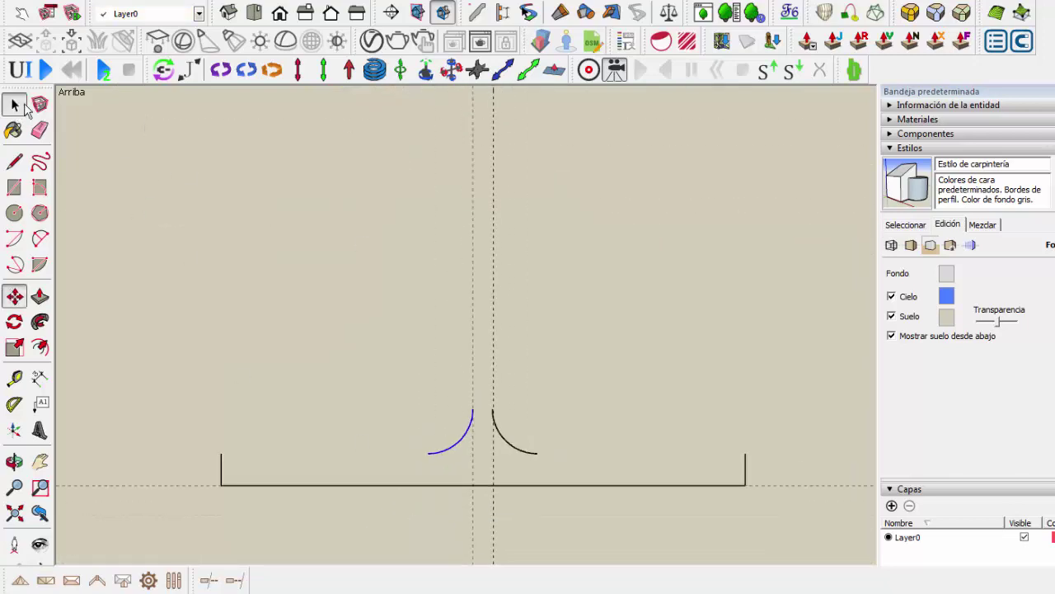
scroll(483, 388, "down", 2)
left_click(470, 505)
scroll(470, 504, "up", 2)
scroll(536, 502, "up", 2)
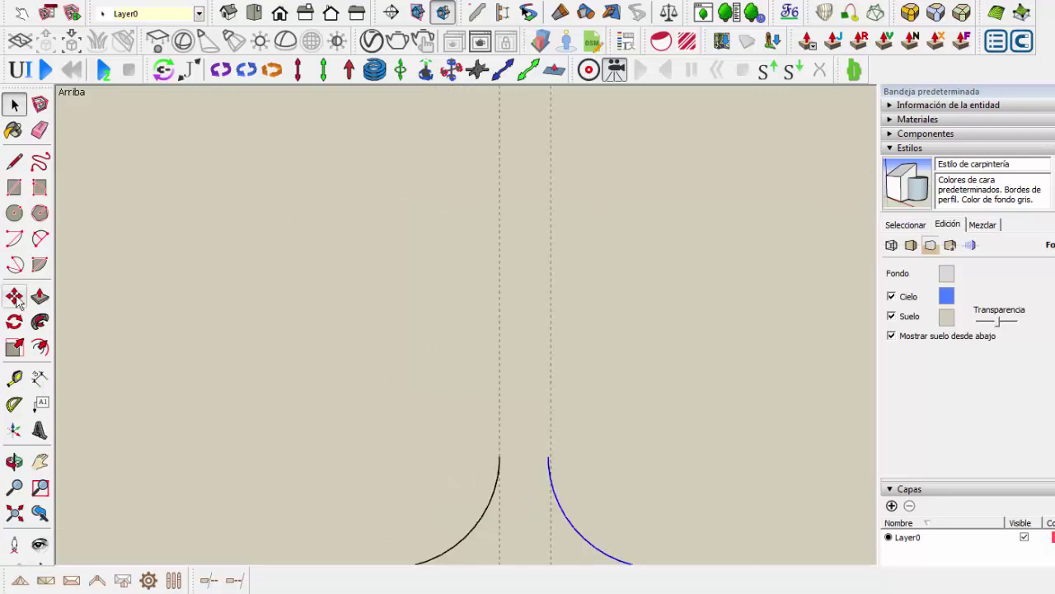
scroll(537, 461, "up", 1)
key("m")
scroll(547, 426, "down", 1)
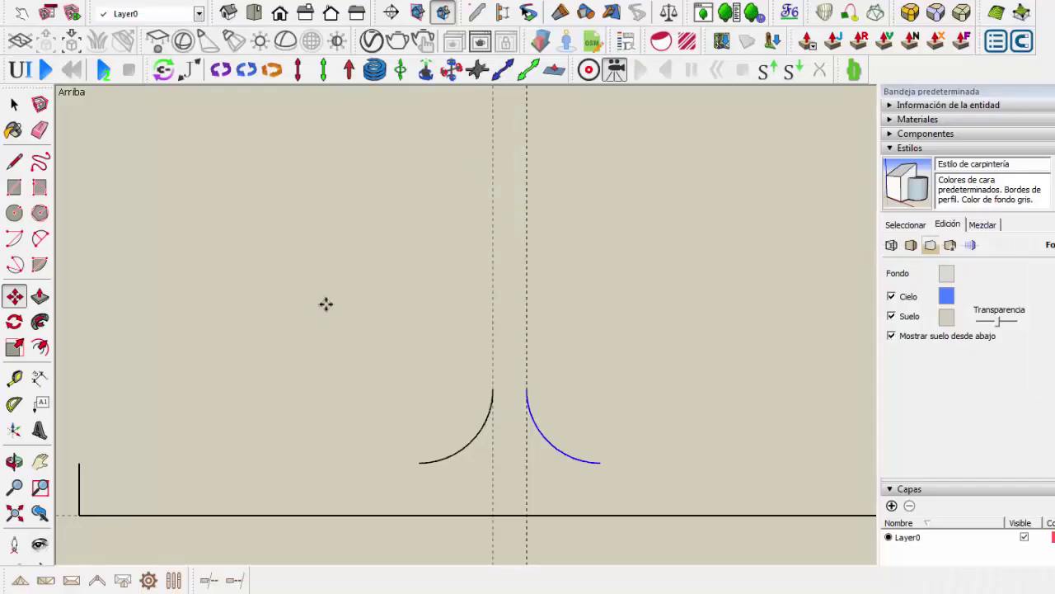
Redraw the bottom flange edges out to the moved fillet arcs and right edge.
key("l")
left_click(83, 459)
left_click(441, 459)
scroll(414, 400, "down", 1)
left_click(506, 429)
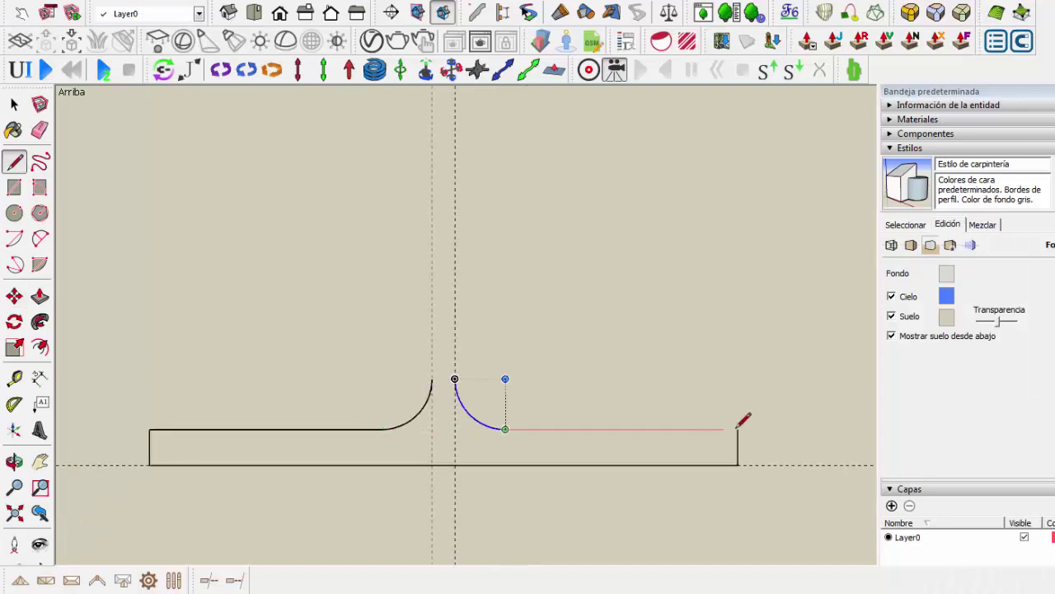
left_click(737, 429)
scroll(502, 420, "down", 2)
Draw the top flange edge and both web edges, closing the profile into a face.
left_click(505, 174)
left_click(624, 174)
left_click(467, 197)
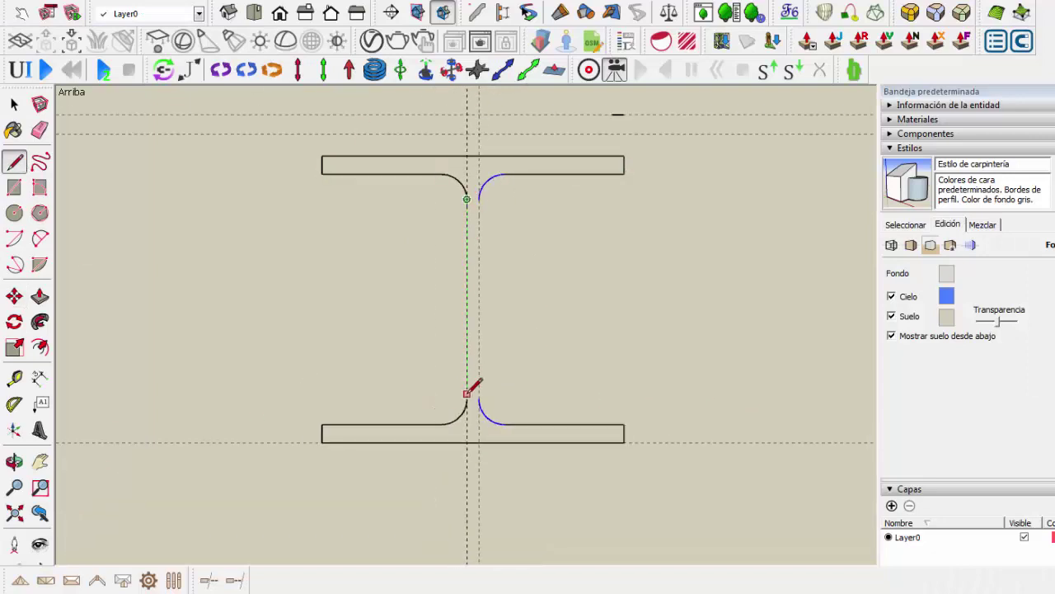
left_click(467, 399)
left_click(479, 197)
left_click(479, 400)
left_click(13, 101)
Move the circle so its top sits on the flange's guide line.
scroll(753, 247, "down", 3)
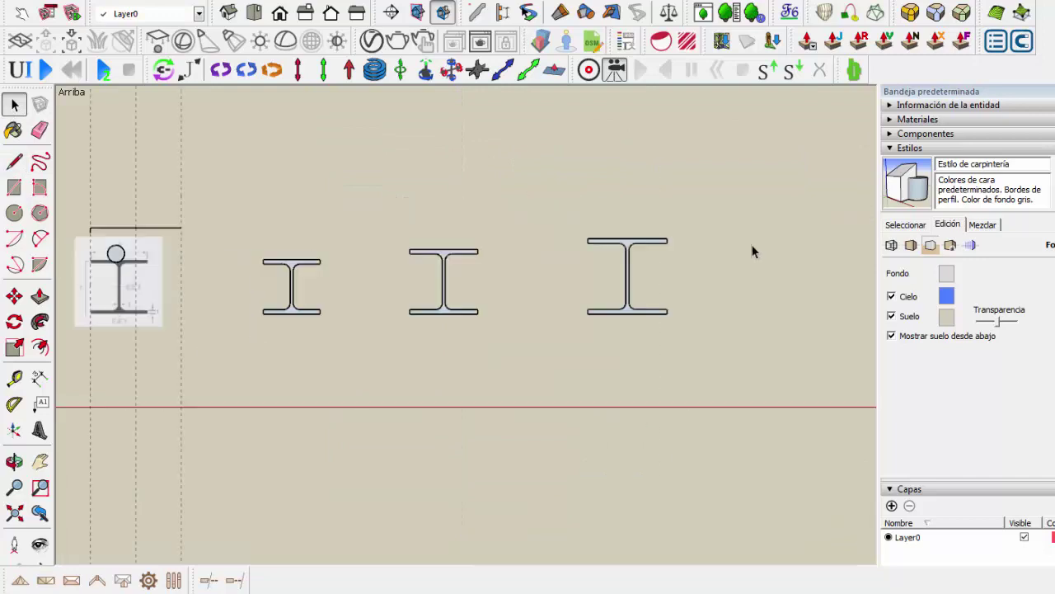
scroll(435, 200, "up", 2)
scroll(435, 200, "up", 3)
scroll(435, 200, "up", 2)
left_click(14, 377)
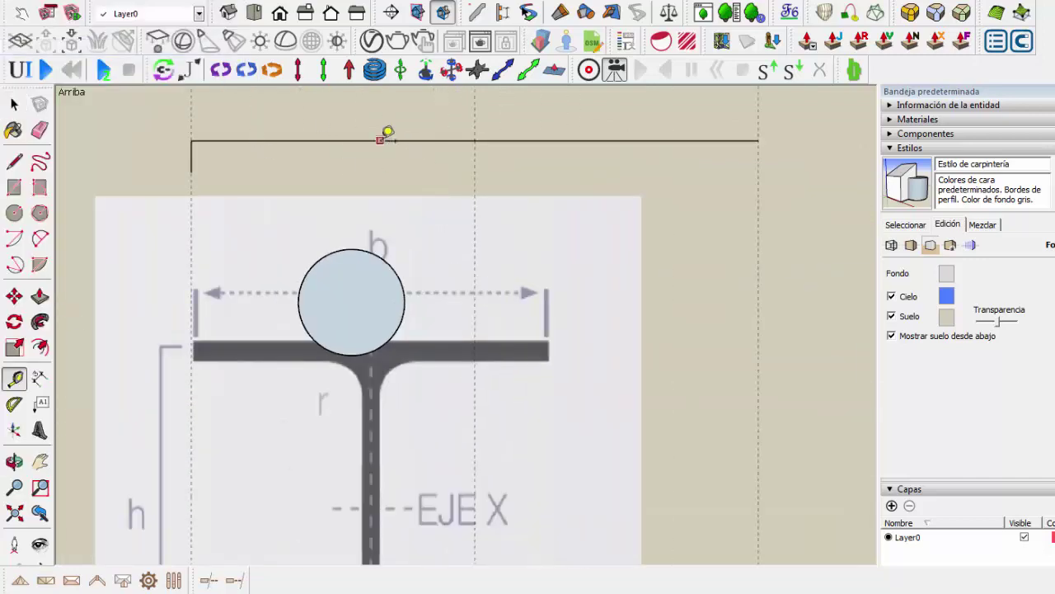
scroll(201, 162, "down", 3)
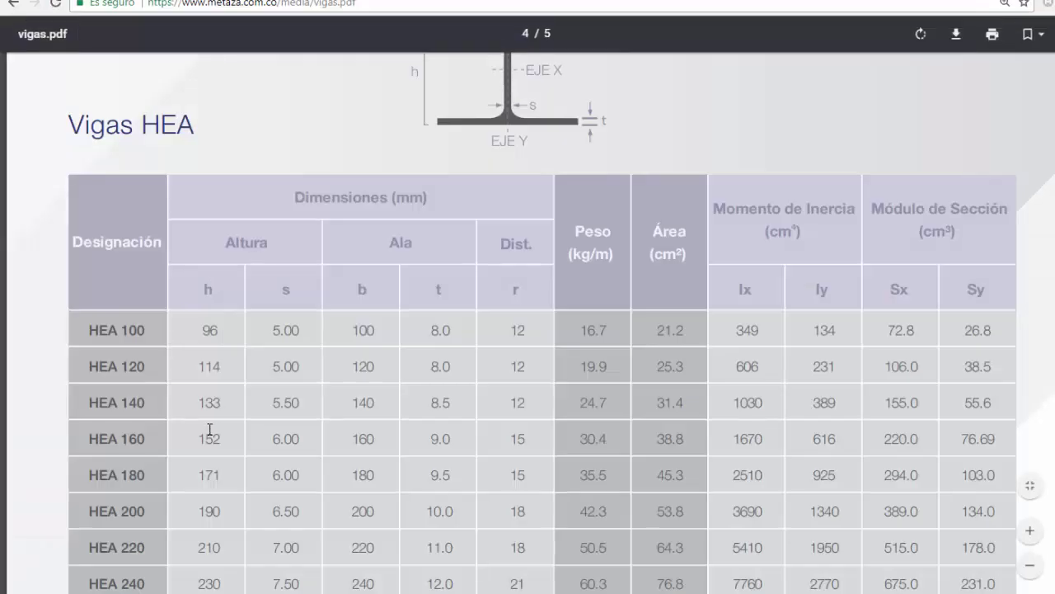
scroll(401, 136, "up", 2)
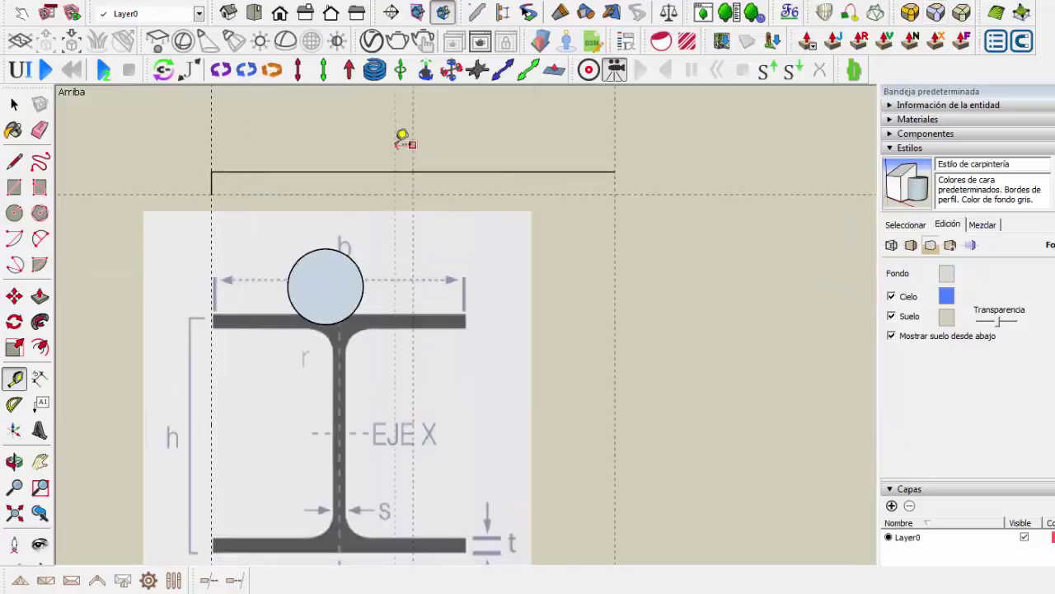
scroll(311, 281, "up", 1)
key("space")
left_click(330, 288)
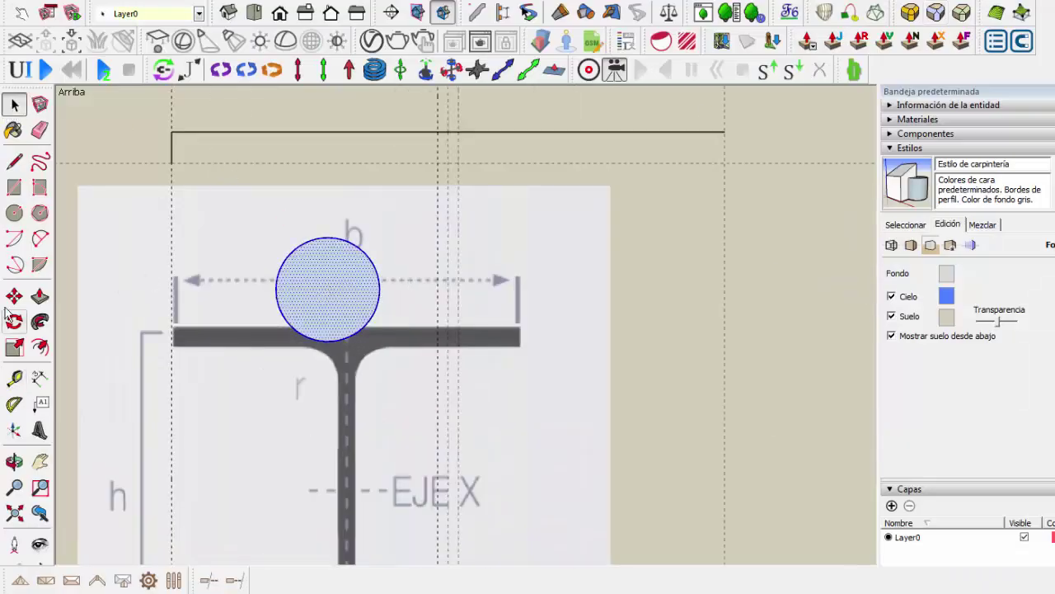
key("m")
scroll(336, 268, "up", 2)
left_click(430, 319)
left_click(555, 307)
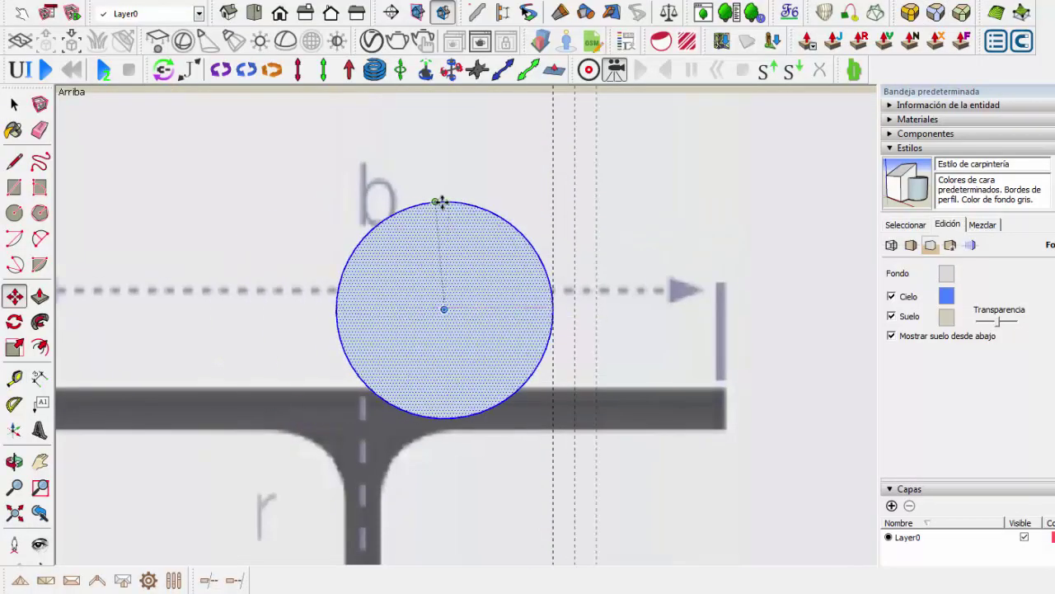
scroll(440, 203, "up", 2)
scroll(440, 198, "down", 4)
left_click(434, 203)
left_click(430, 158)
Delete the circle's face, leaving only its outline.
key("l")
scroll(148, 151, "up", 1)
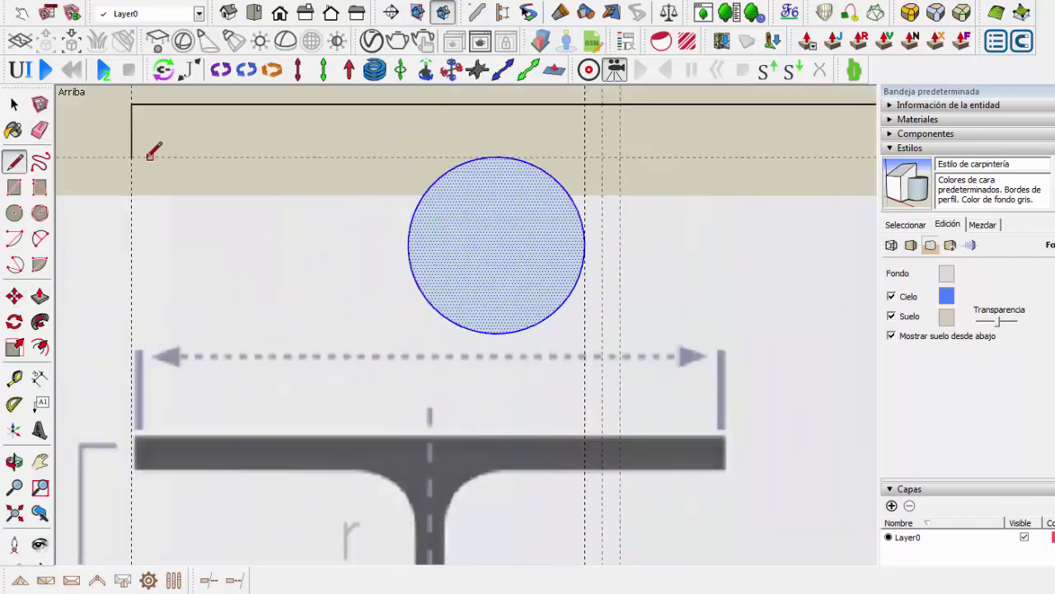
scroll(497, 157, "up", 1)
scroll(494, 157, "up", 2)
scroll(419, 165, "down", 1)
scroll(464, 249, "down", 1)
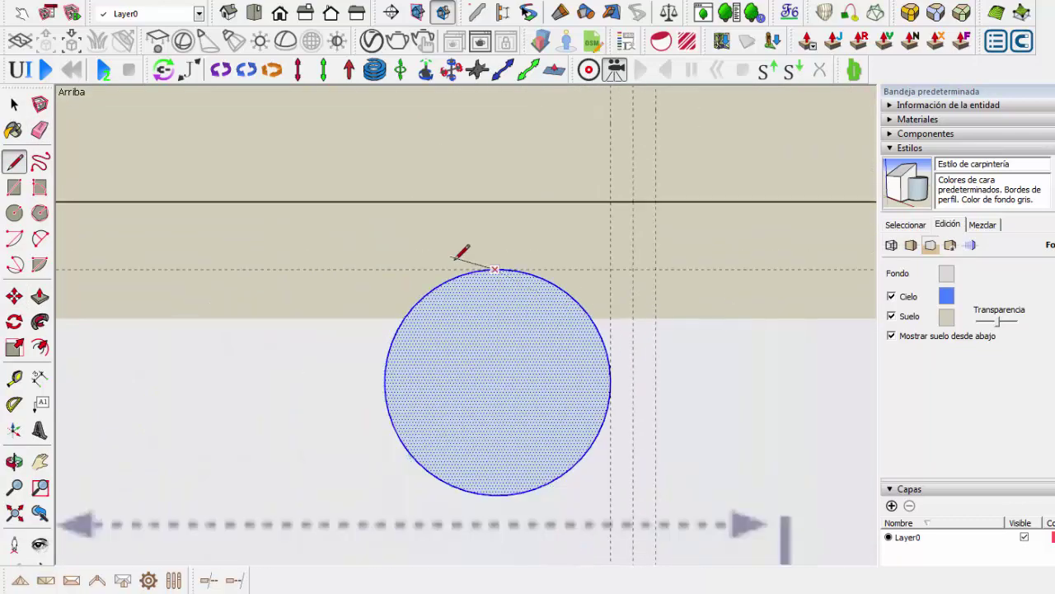
scroll(465, 250, "down", 1)
scroll(548, 327, "up", 2)
key("space")
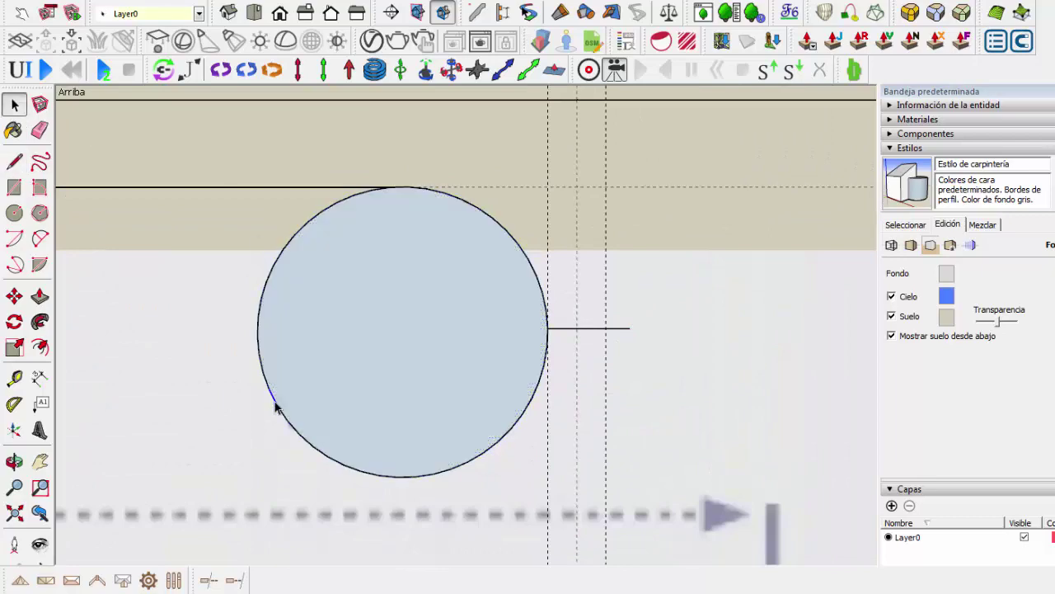
left_click(360, 346)
key("Delete")
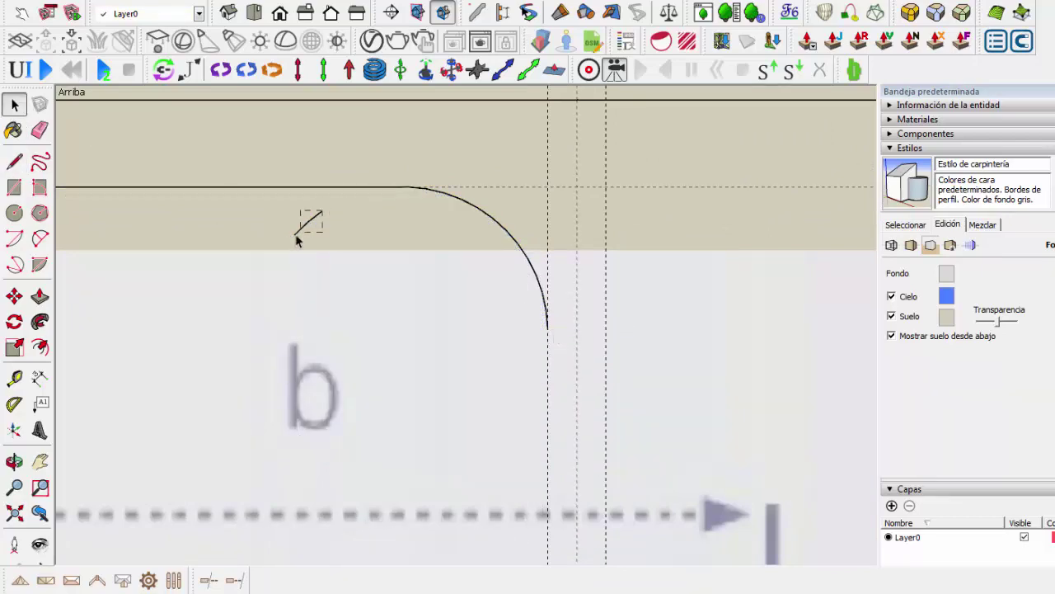
Copy the half-flange to the right and mirror it with Scale -1, joining at the web centre.
scroll(429, 216, "down", 3)
key("m")
left_click(205, 167)
scroll(136, 223, "down", 2)
left_click(553, 189)
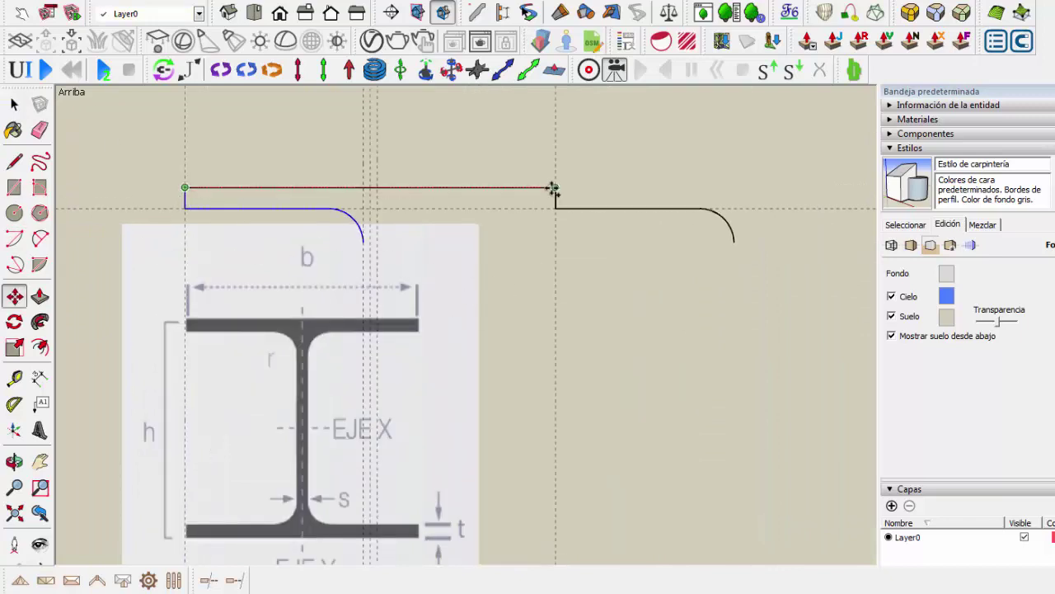
key("s")
left_click_drag(753, 215, 422, 222)
left_click(373, 220)
Select the whole top flange outline with both fillet arcs.
key("space")
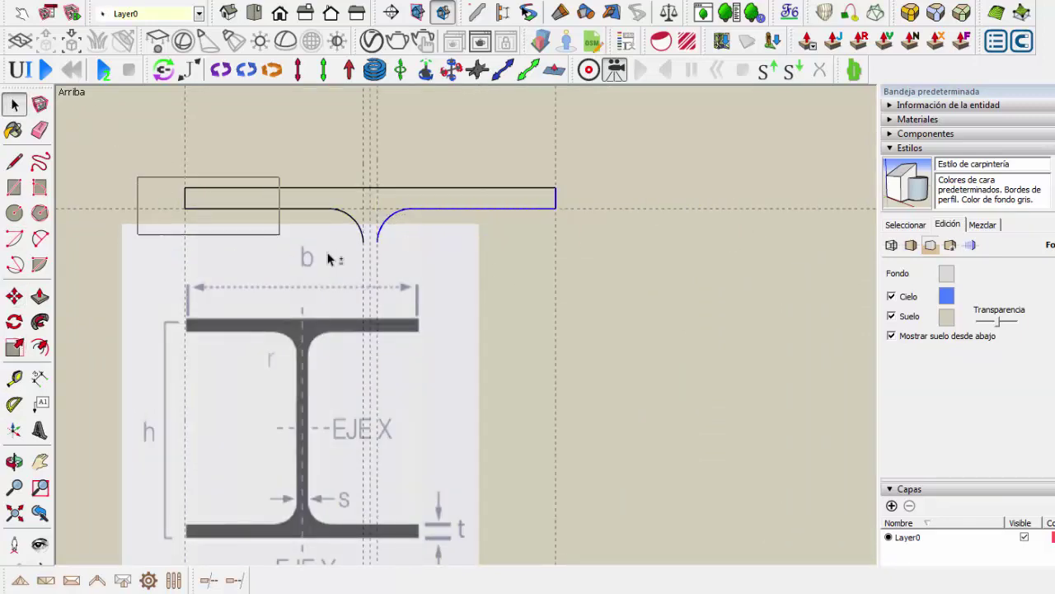
left_click_drag(278, 234, 139, 176)
scroll(208, 127, "down", 2)
scroll(375, 285, "down", 3)
Copy the flange outline down and flip it upside down to form the bottom flange.
scroll(375, 284, "up", 2)
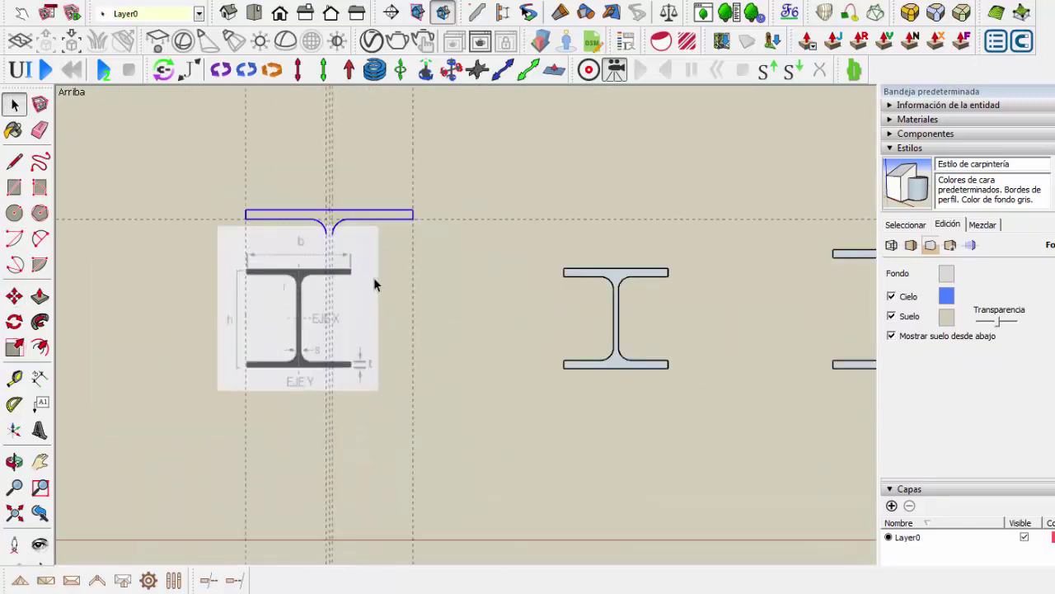
scroll(224, 230, "up", 2)
left_click(14, 378)
scroll(379, 189, "up", 1)
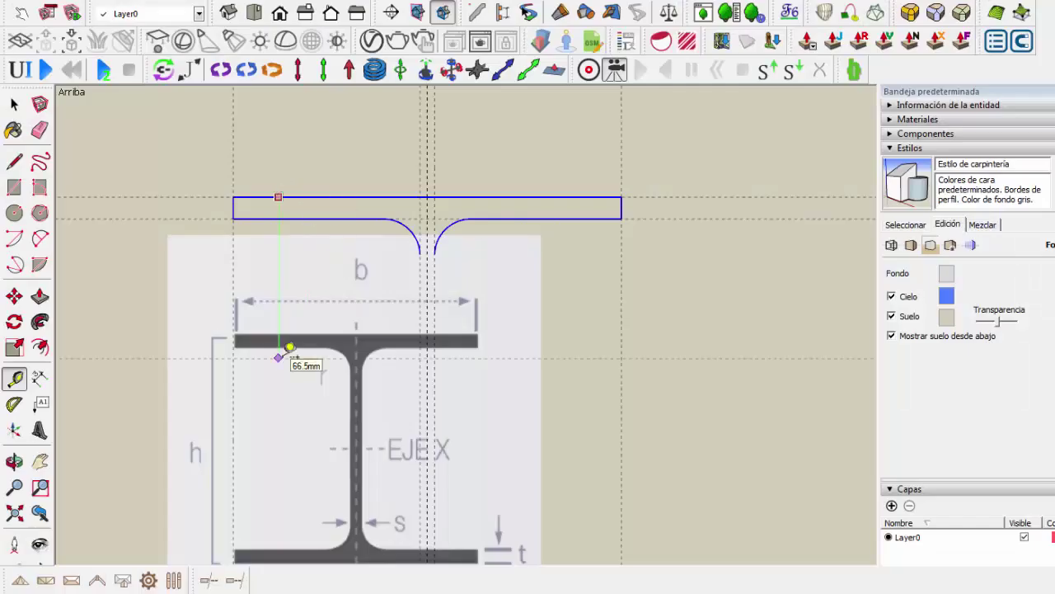
left_click_drag(271, 216, 283, 448)
scroll(282, 447, "up", 3)
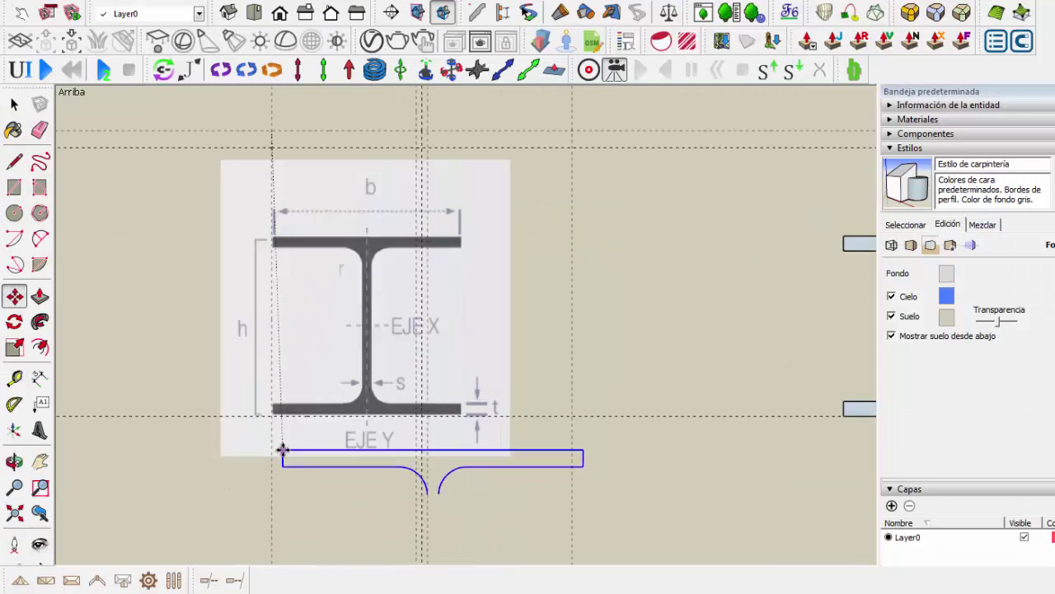
scroll(283, 448, "up", 1)
left_click(14, 347)
mouse_move(453, 459)
left_mouse_down()
mouse_move(469, 353)
mouse_move(461, 384)
left_mouse_up()
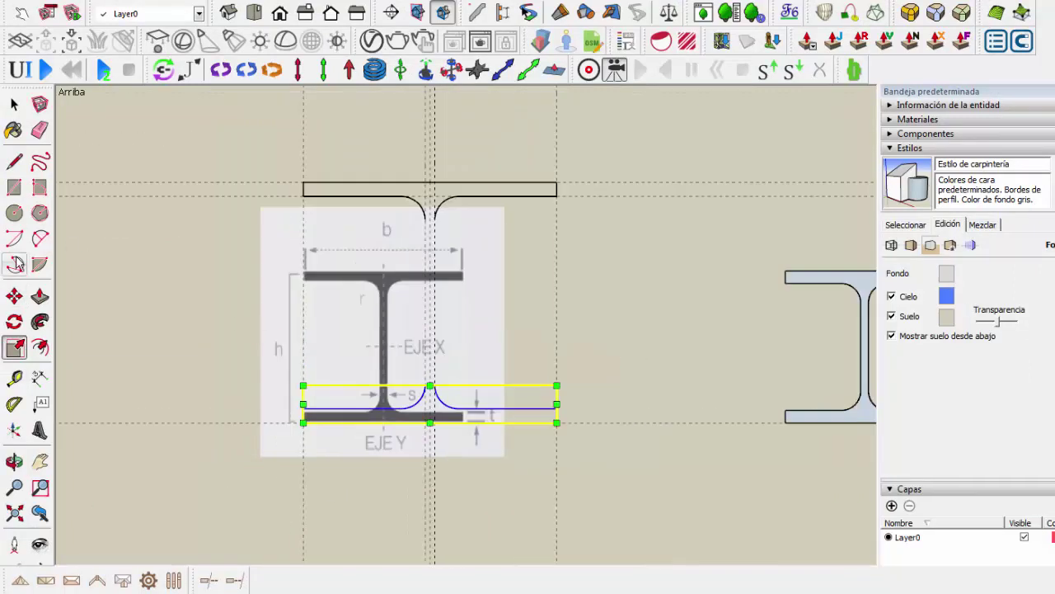
key("l")
scroll(425, 408, "down", 1)
scroll(271, 278, "down", 3)
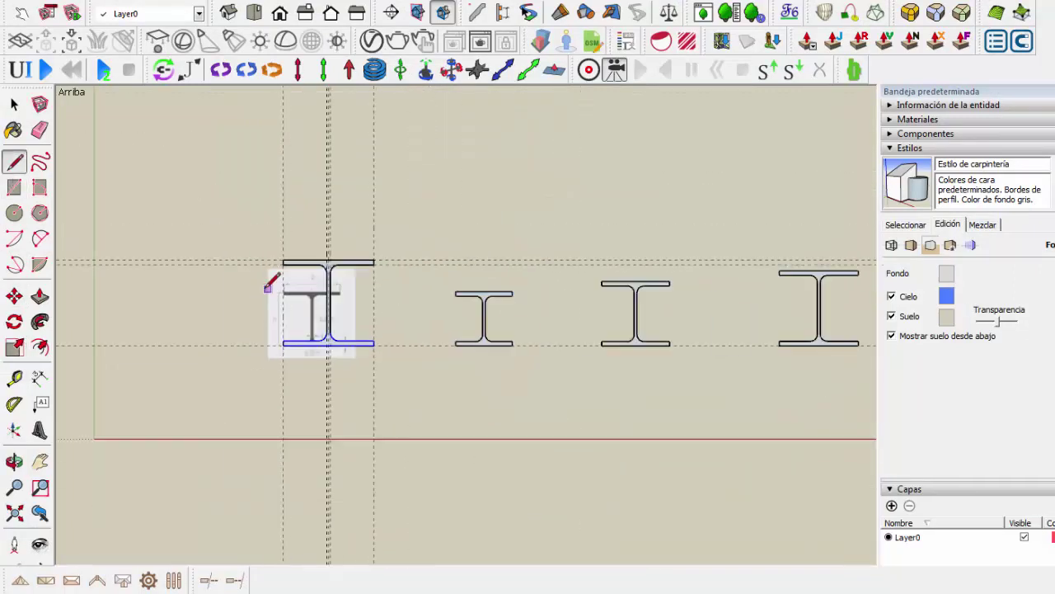
scroll(272, 278, "down", 1)
Move the completed I-profile below the row of three profiles.
key("space")
left_click_drag(334, 232, 213, 373)
scroll(258, 276, "up", 1)
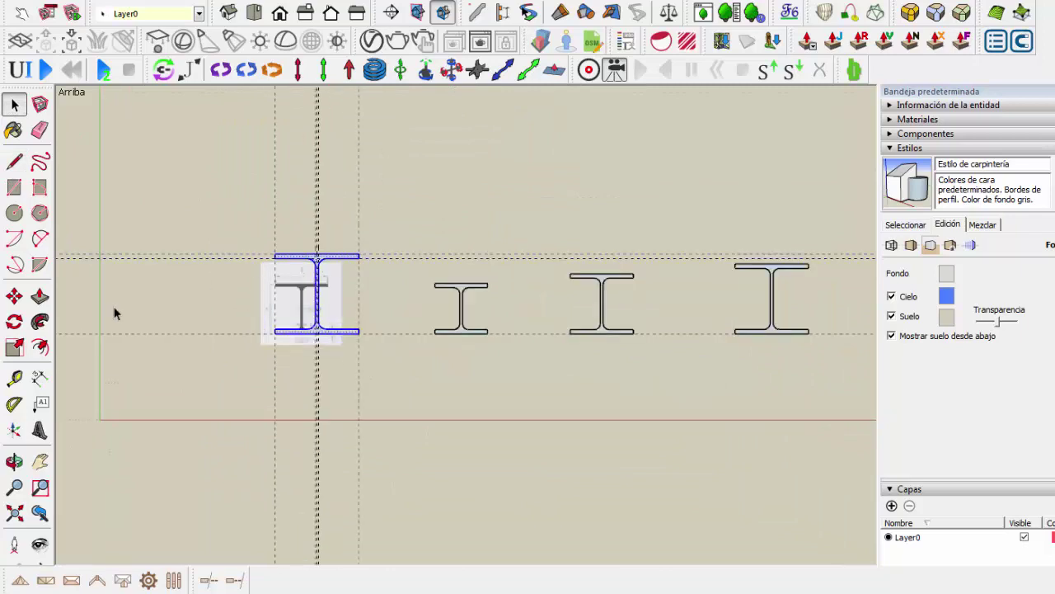
key("m")
left_click(276, 332)
scroll(156, 235, "down", 1)
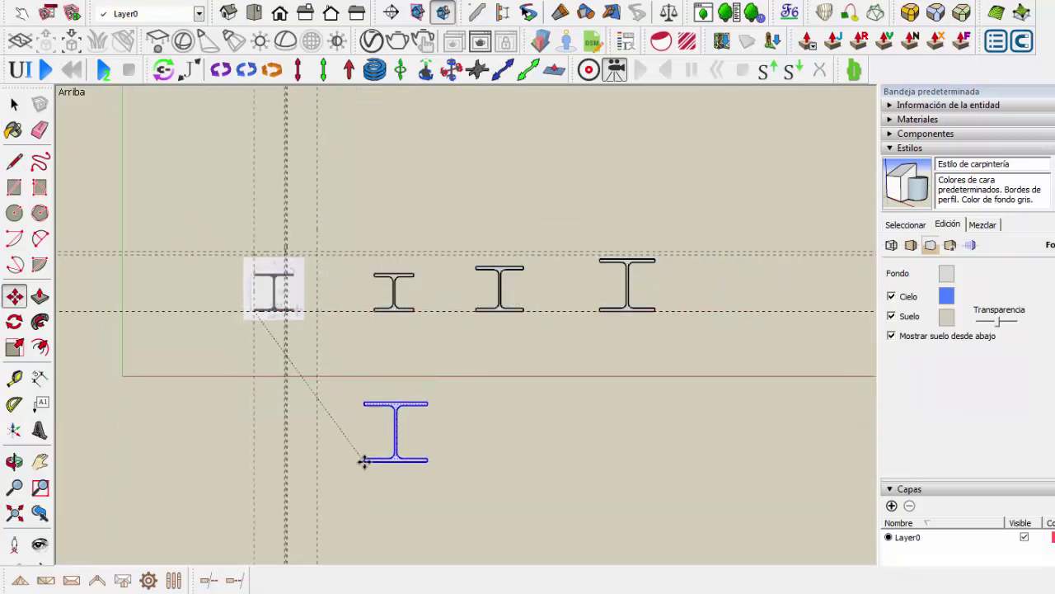
left_click(363, 462)
key("space")
scroll(321, 217, "up", 1)
left_click_drag(337, 220, 230, 325)
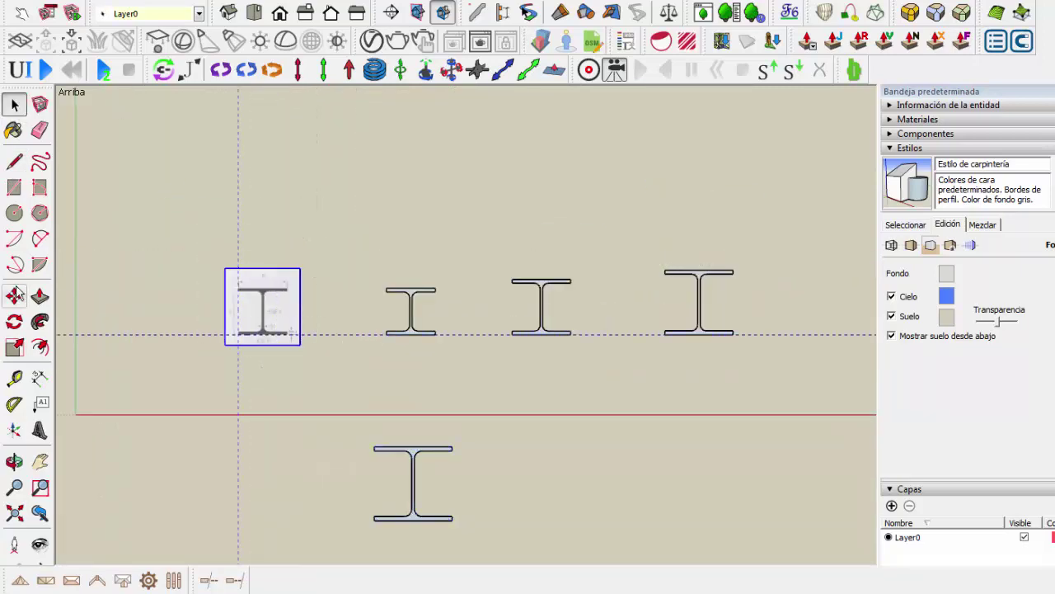
Check the HEA table and place guides for the new flange, including a 110 mm offset.
scroll(397, 497, "down", 2)
scroll(397, 497, "up", 2)
key("alt+Tab")
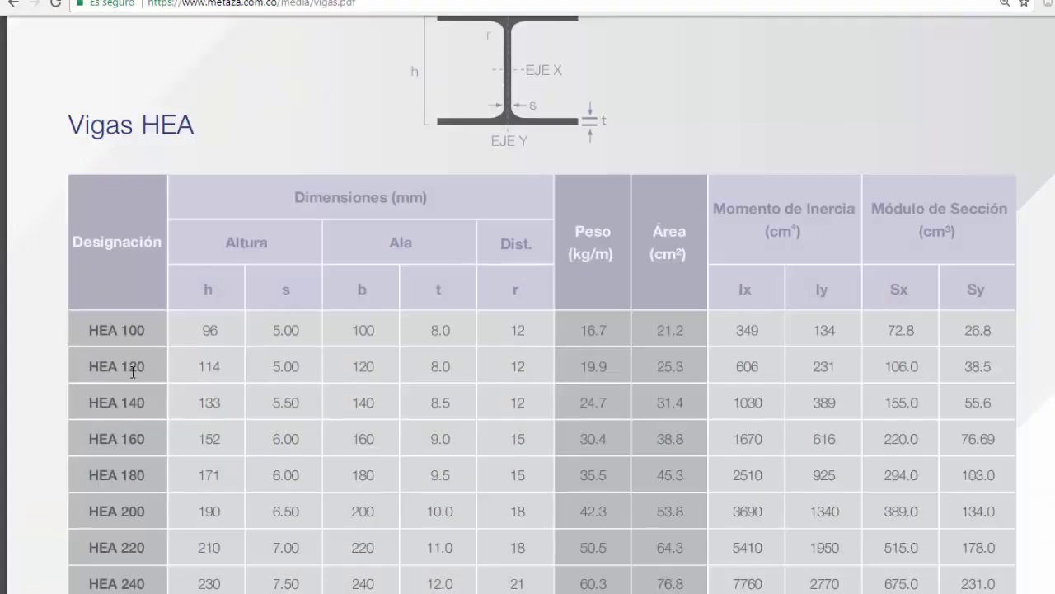
key("alt+Tab")
key("t")
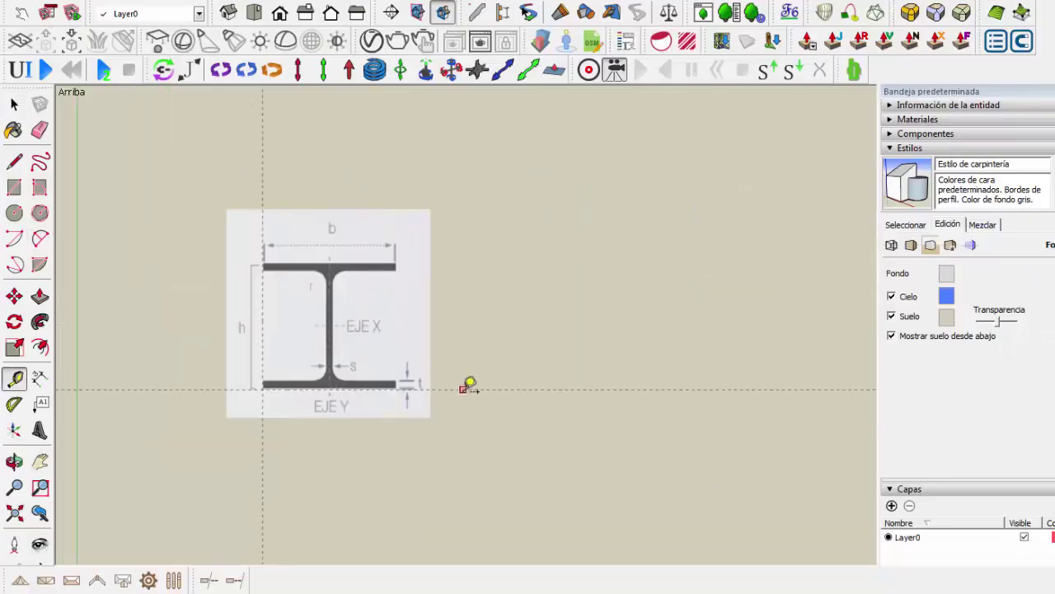
left_click(471, 388)
left_click(490, 163)
left_click(262, 142)
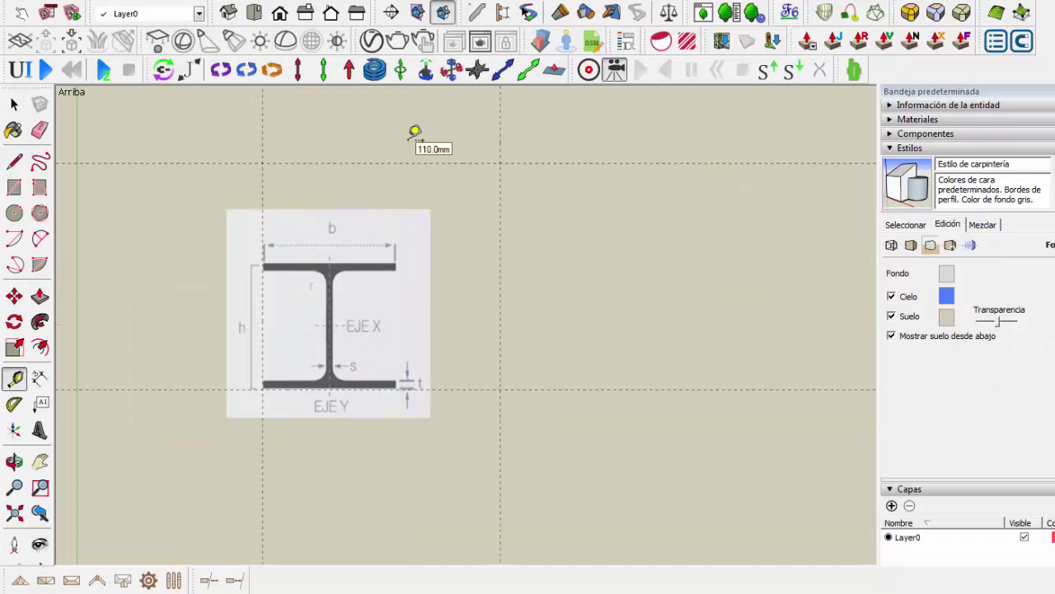
Draw the flange's top edge along the guide and add a vertical guide for its side.
key("l")
left_click(262, 163)
left_click(501, 163)
key("space")
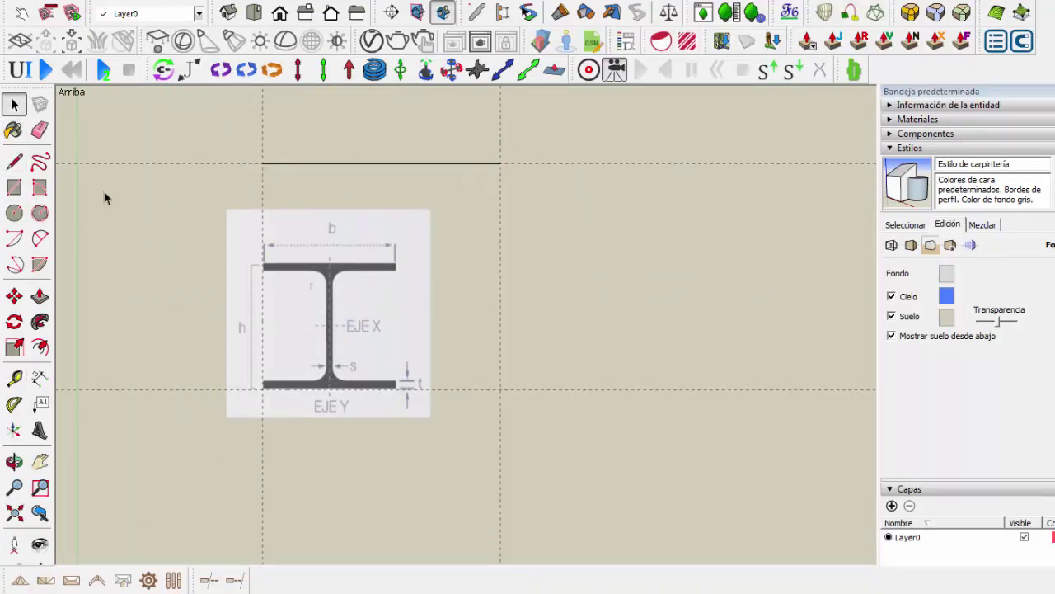
key("l")
scroll(195, 159, "up", 2)
left_click(286, 181)
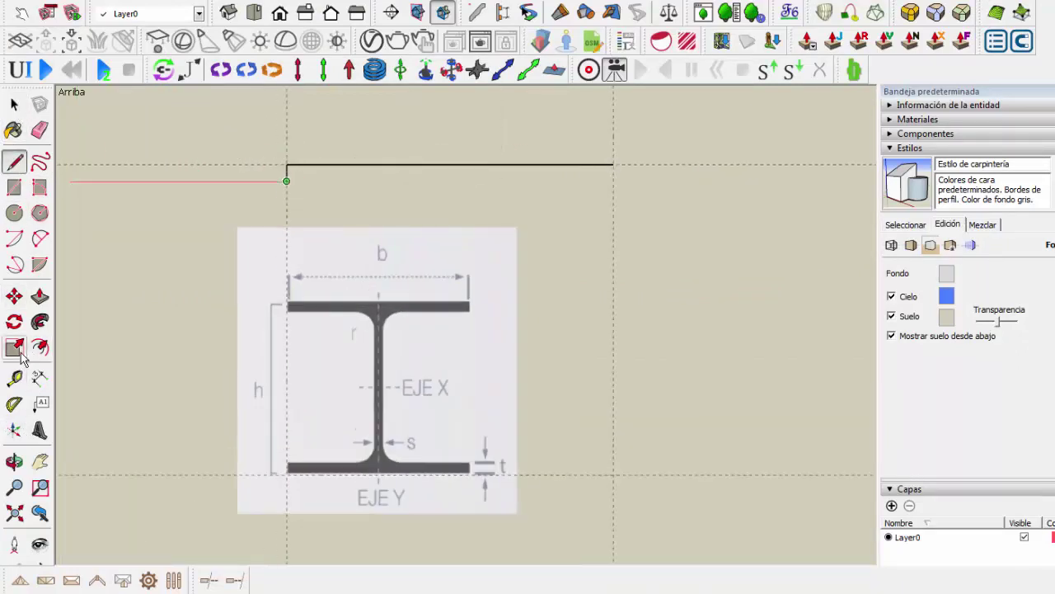
left_click(14, 378)
left_click(613, 132)
left_click(450, 132)
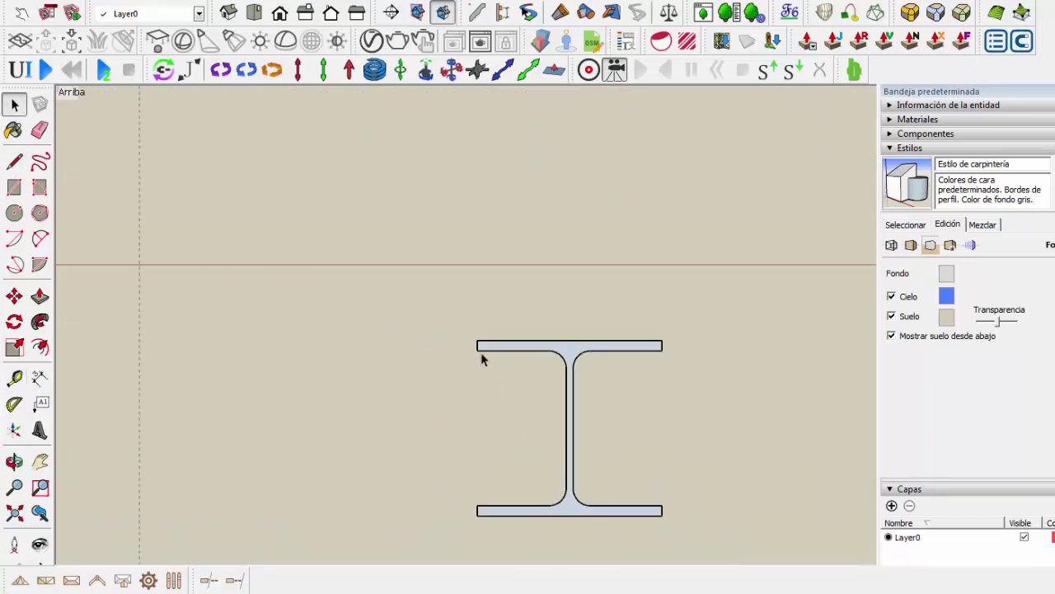
Copy the fillet arcs into place and draw the flange edge down to them.
left_click(643, 412)
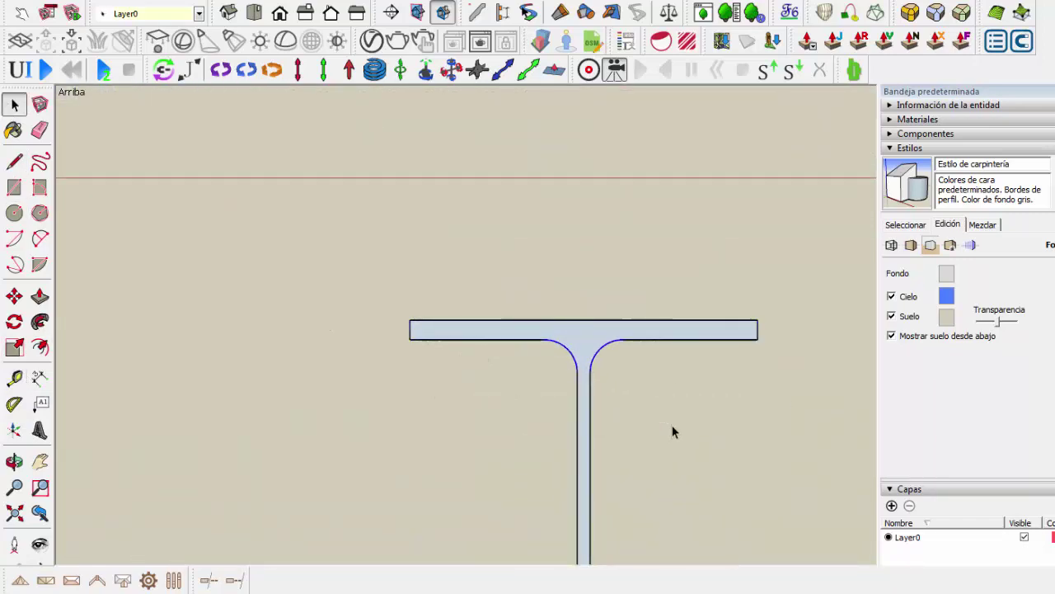
left_click(14, 296)
scroll(528, 281, "down", 5)
scroll(352, 170, "up", 3)
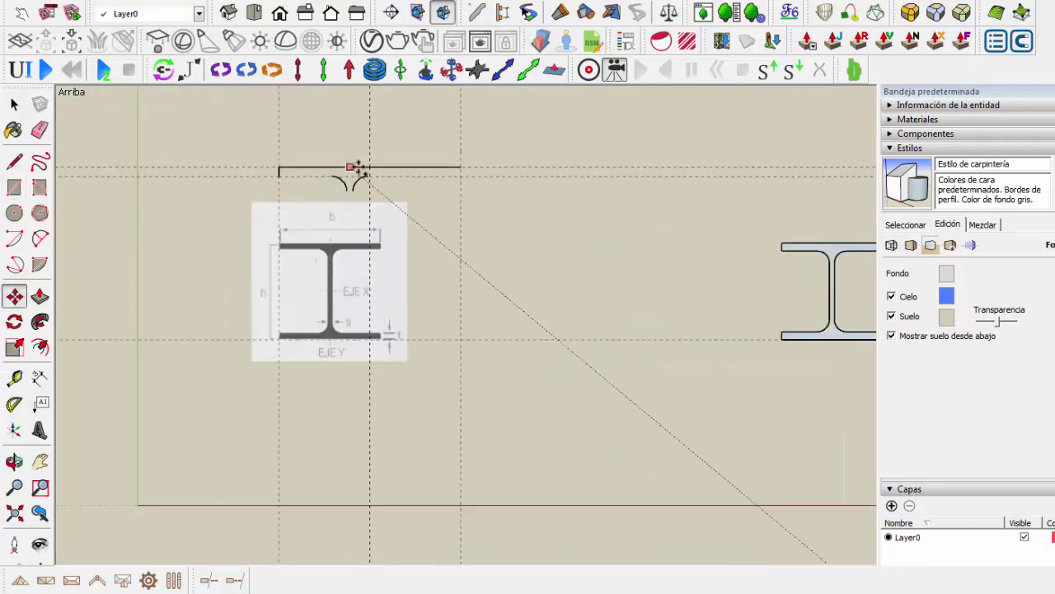
scroll(348, 175, "up", 3)
scroll(348, 176, "up", 3)
scroll(344, 194, "down", 2)
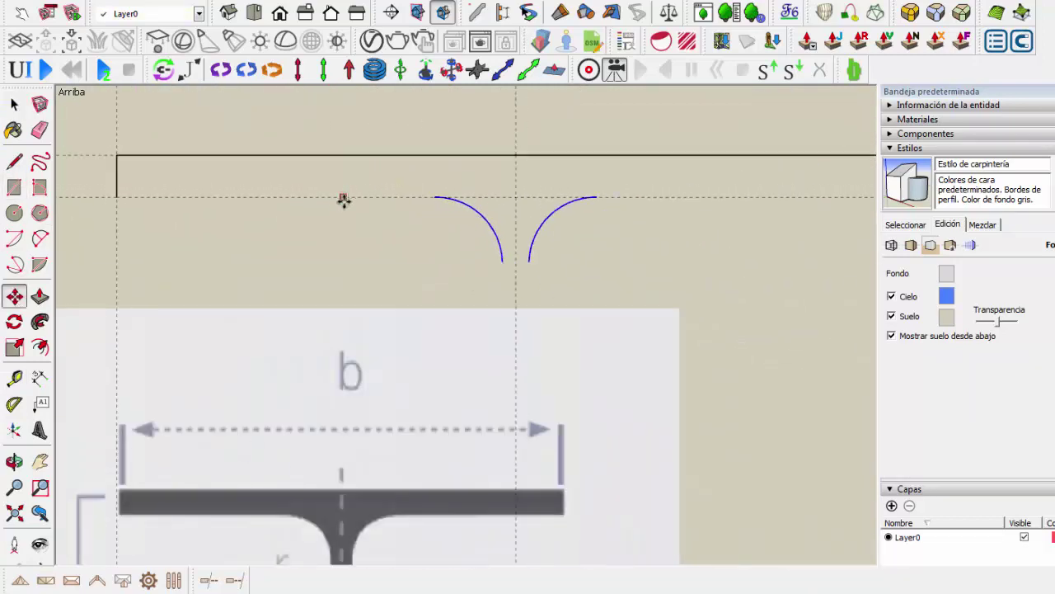
key("l")
left_click(434, 196)
scroll(288, 200, "down", 2)
scroll(501, 195, "down", 2)
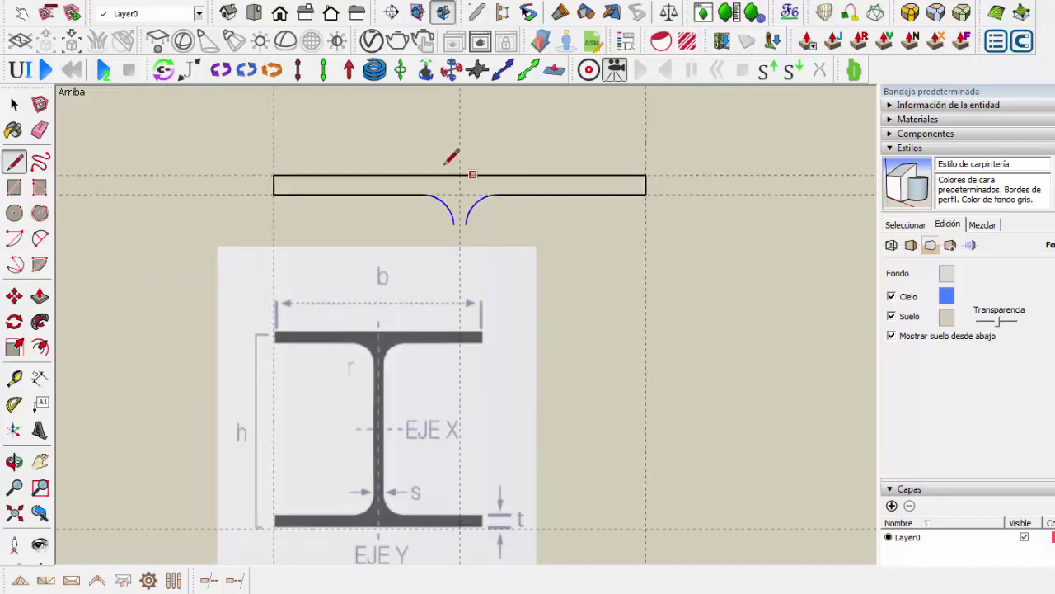
Copy the top flange outline down and flip it to form the bottom flange.
key("space")
left_click_drag(218, 126, 660, 296)
key("m")
left_click(273, 169)
key("ctrl")
left_click(273, 419)
key("s")
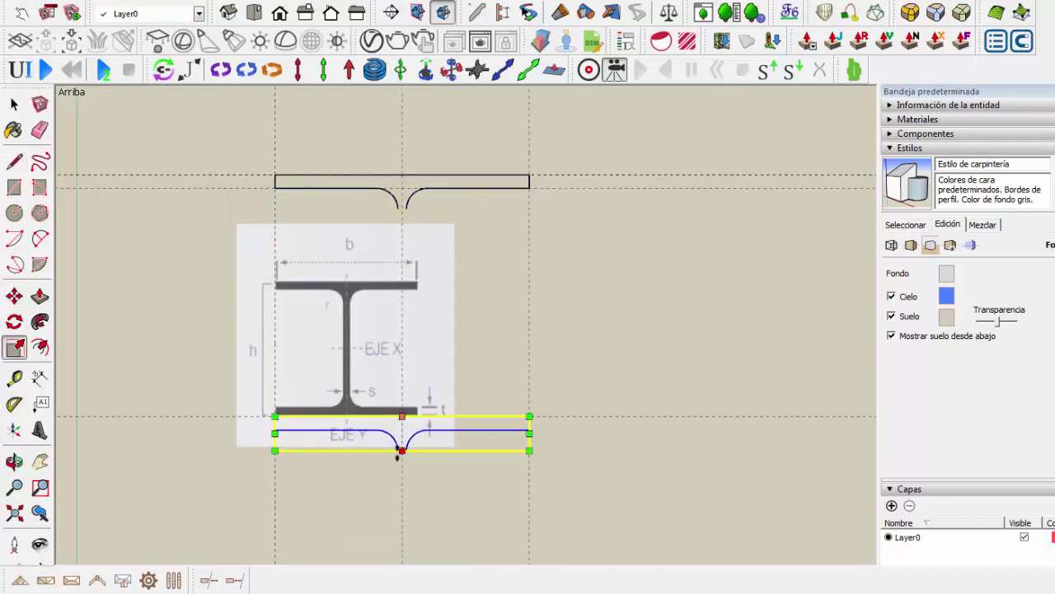
left_click_drag(400, 448, 410, 377)
Draw the web line from the top arc to the bottom arc, closing the profile.
scroll(352, 216, "up", 2)
key("l")
left_click(427, 205)
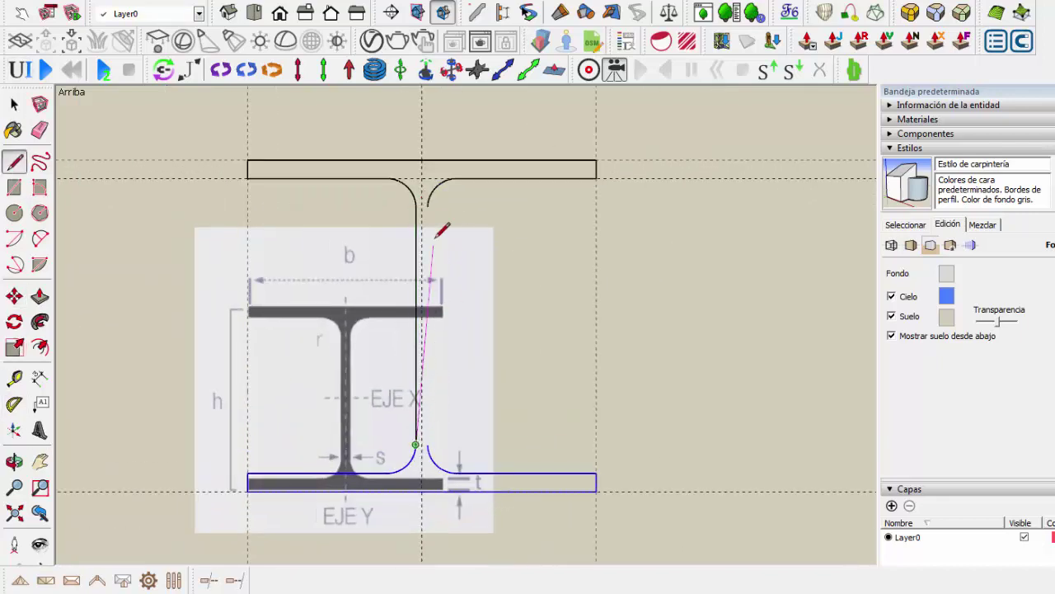
left_click(428, 444)
scroll(272, 297, "down", 3)
scroll(242, 272, "down", 1)
scroll(231, 248, "up", 1)
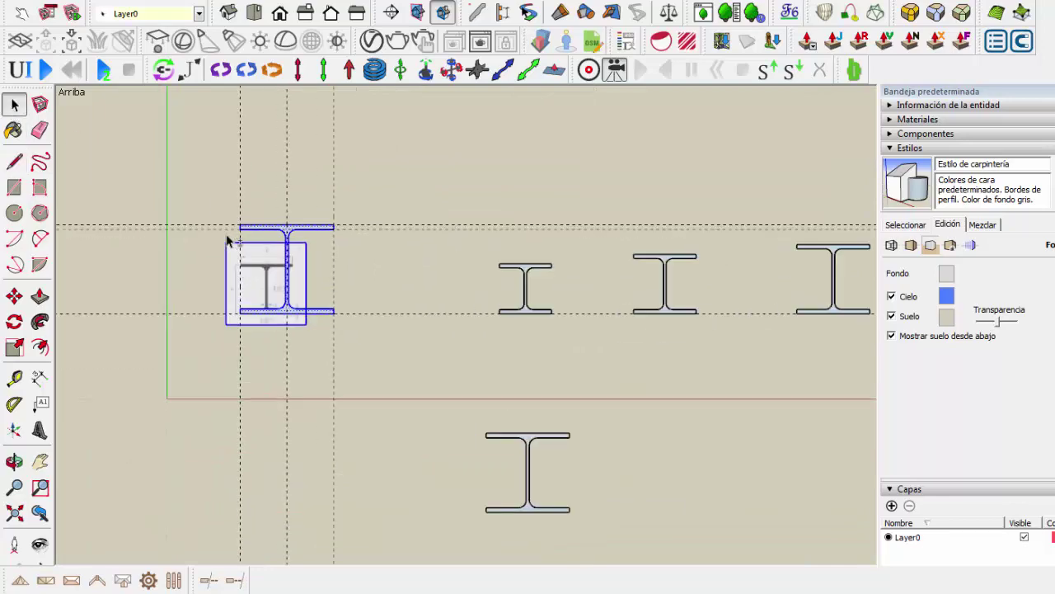
Move the finished I-profile beside the previous one in the lower row and save.
left_click(14, 106)
key("m")
left_click(242, 264)
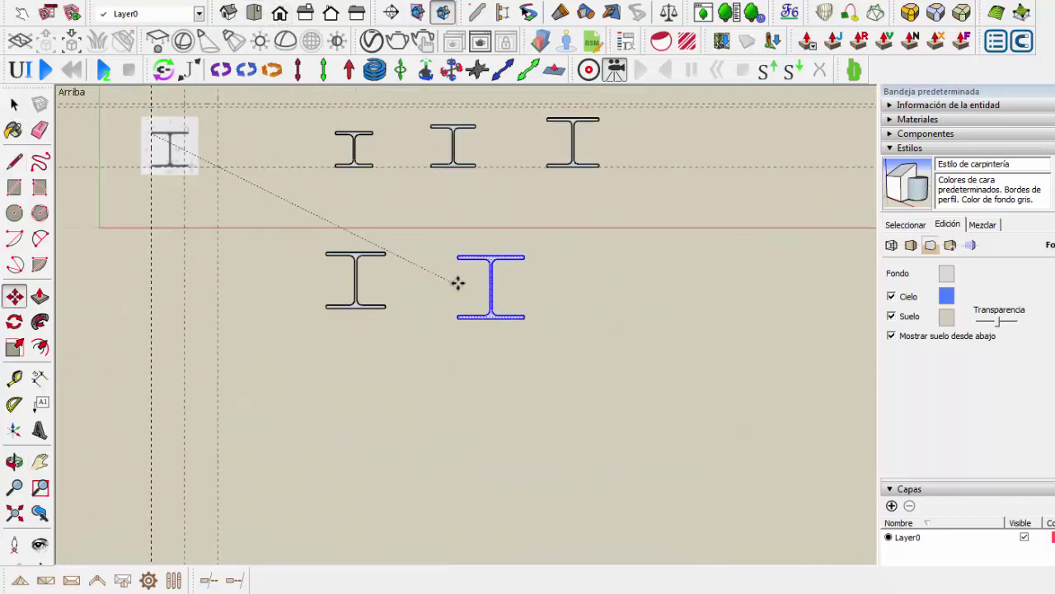
left_click(449, 273)
key("space")
left_click(42, 42)
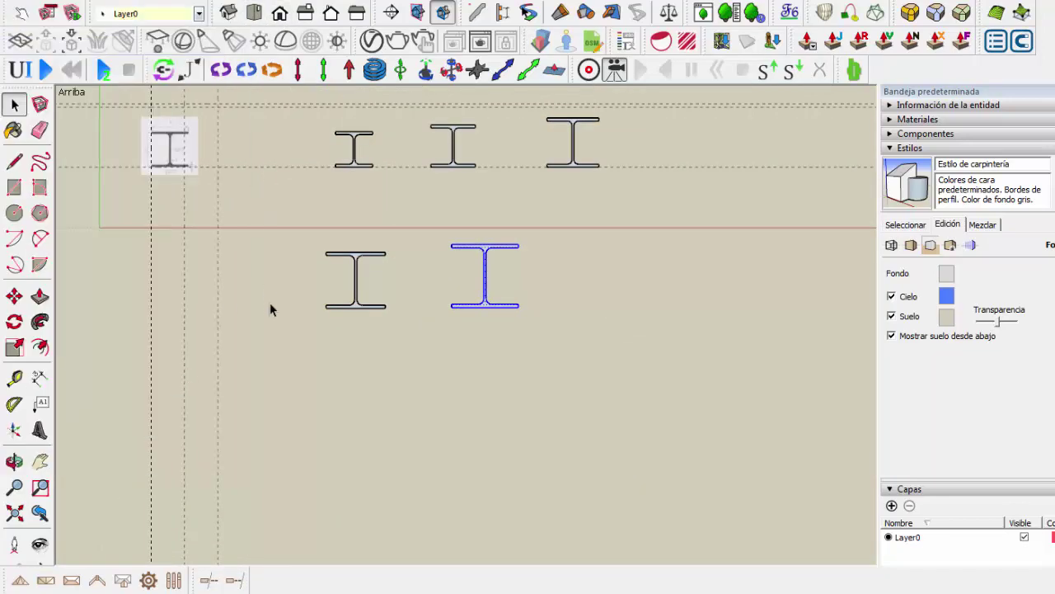
scroll(272, 305, "up", 3)
Place a guide line from the reference corner and check the HEA beam dimensions table.
scroll(289, 230, "up", 1)
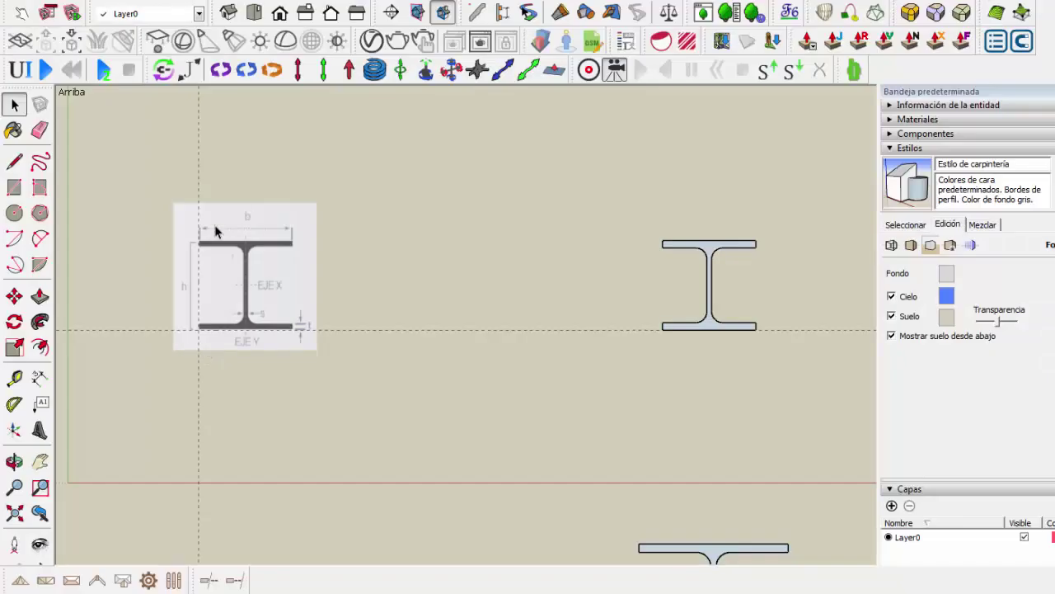
key("t")
scroll(284, 301, "up", 1)
left_click(358, 334)
left_click(184, 146)
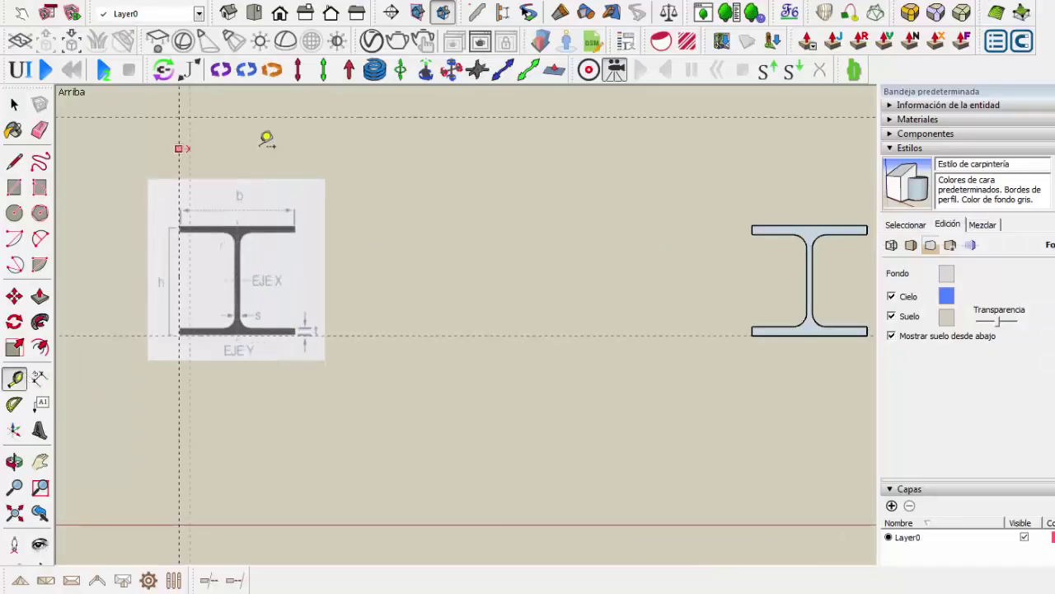
key("alt+Tab")
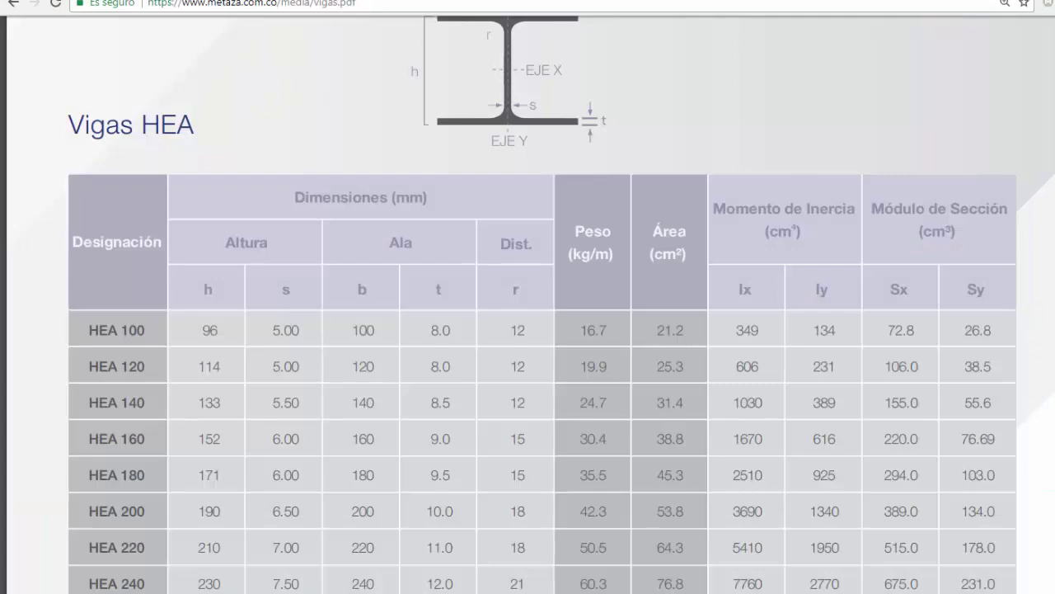
key("alt+Tab")
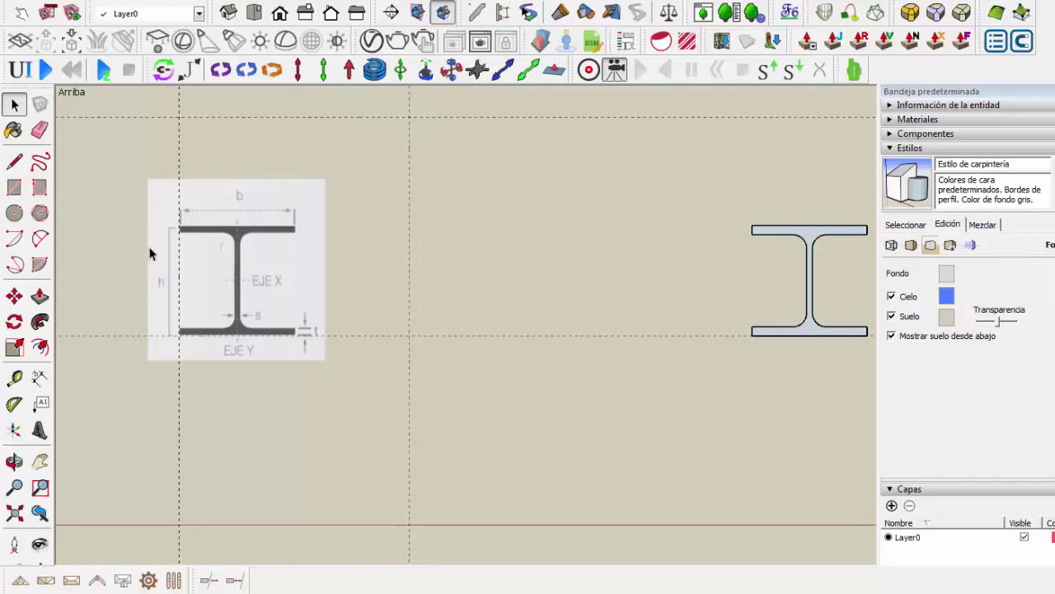
Draw the horizontal flange line along the guide and its short thickness edge.
key("l")
scroll(306, 407, "down", 1)
left_click(255, 250)
left_click(477, 243)
scroll(257, 237, "up", 1)
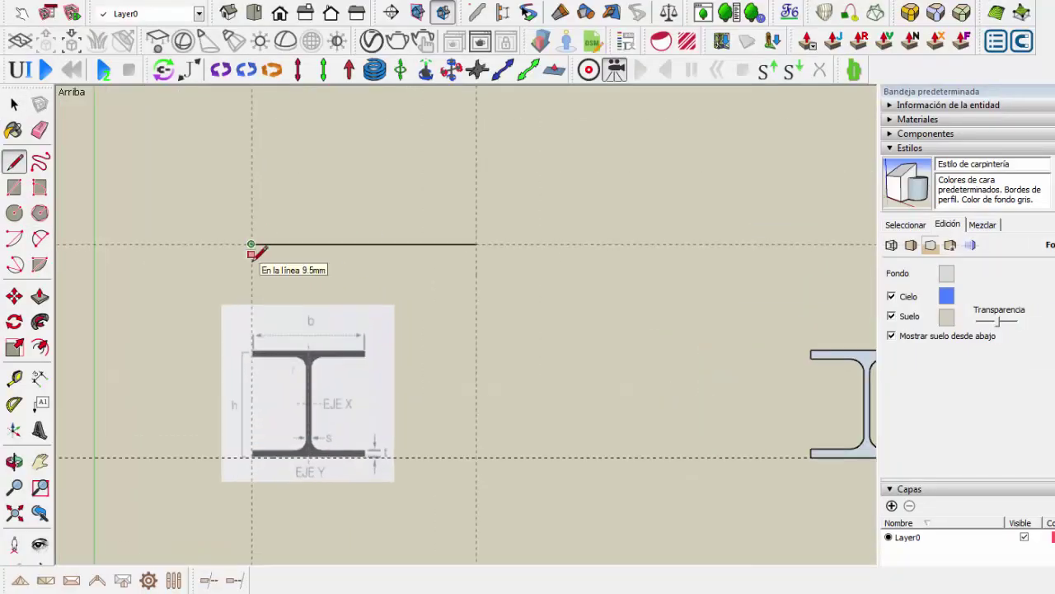
left_click(251, 256)
left_click(14, 379)
Add a vertical web guide, recheck the table, and draw a short line there.
left_click(477, 207)
left_click(364, 233)
key("alt+Tab")
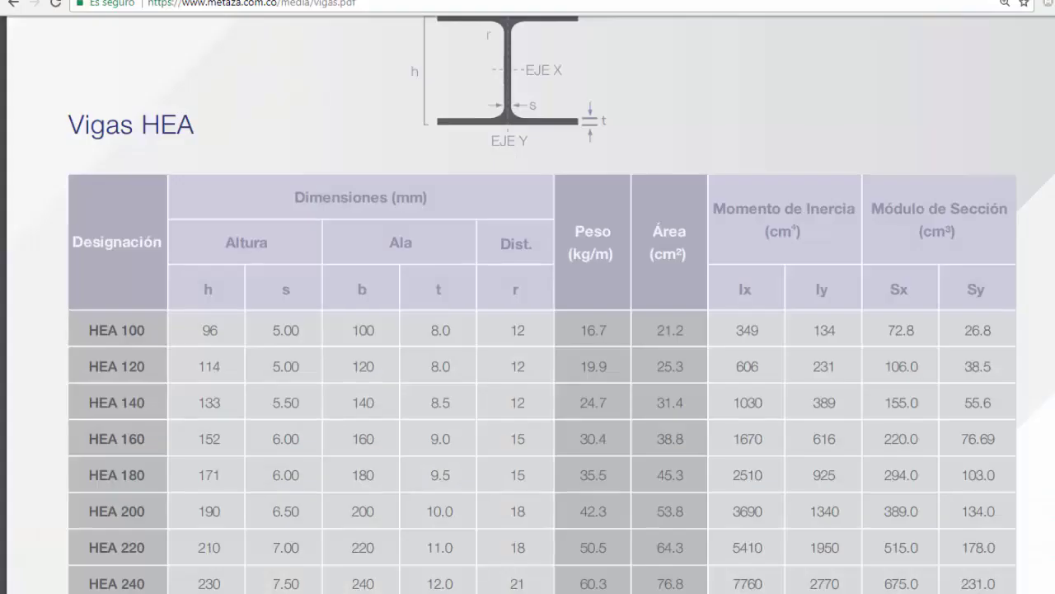
key("alt+Tab")
left_click(357, 162)
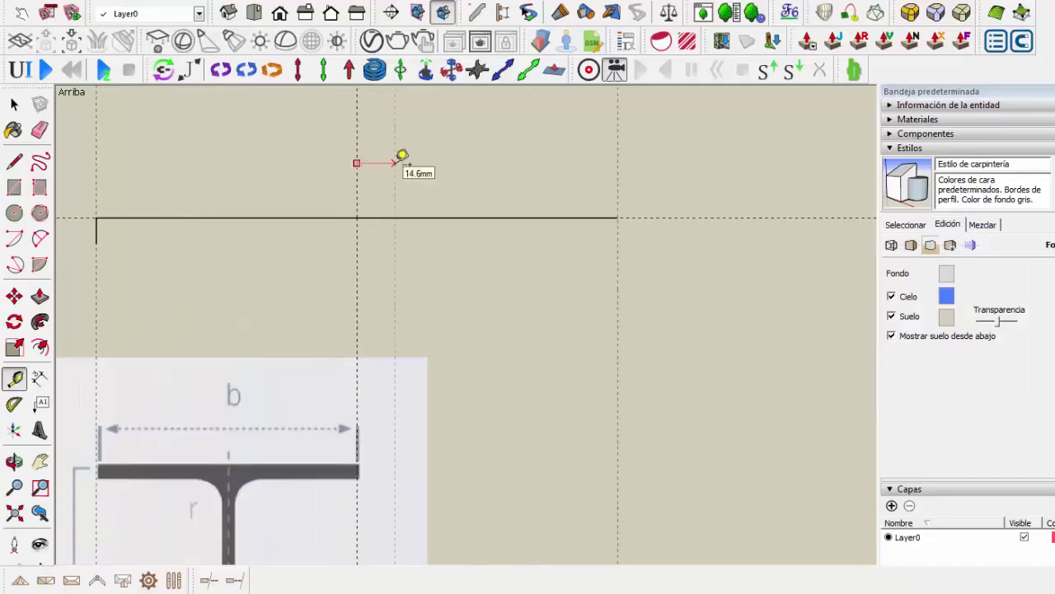
key("l")
left_click(357, 159)
left_click(374, 159)
Select the short line together with the nearby guides.
key("b")
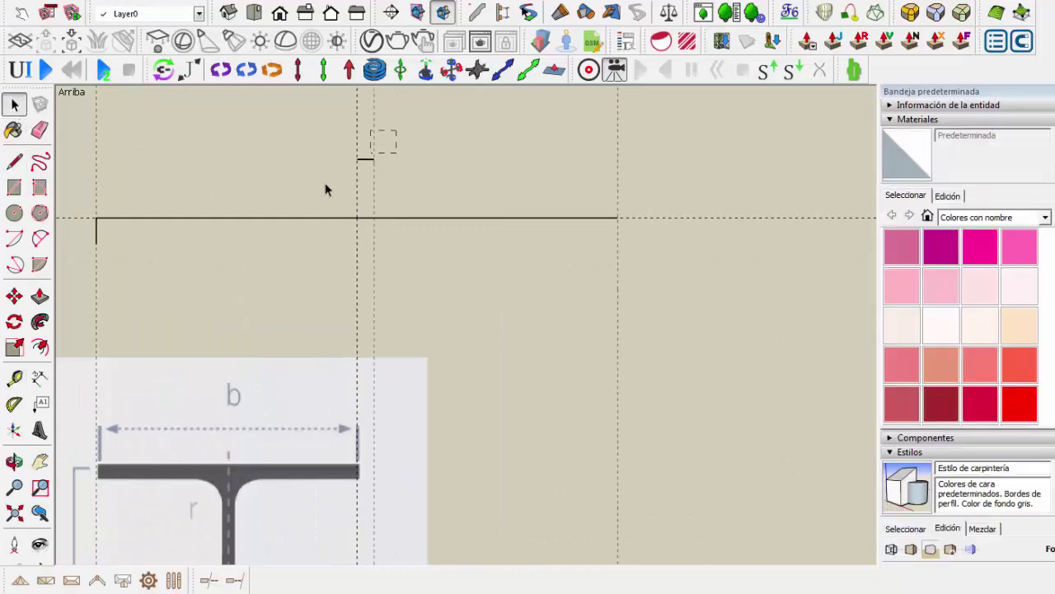
key("space")
left_click(365, 159)
left_click(14, 295)
scroll(365, 158, "up", 1)
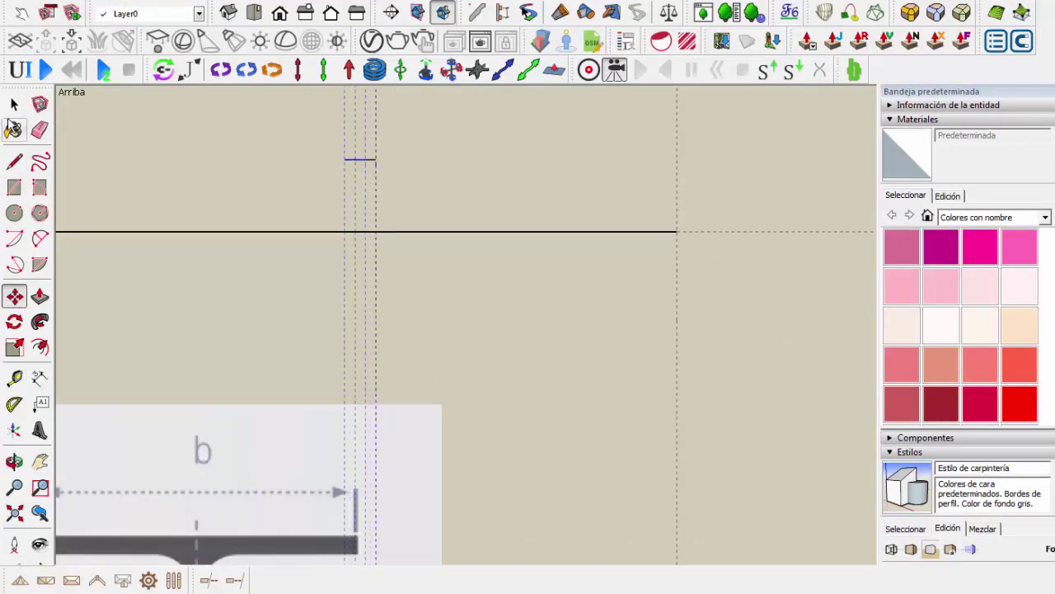
key("space")
left_click_drag(392, 140, 367, 170)
scroll(357, 159, "down", 2)
scroll(361, 210, "down", 2)
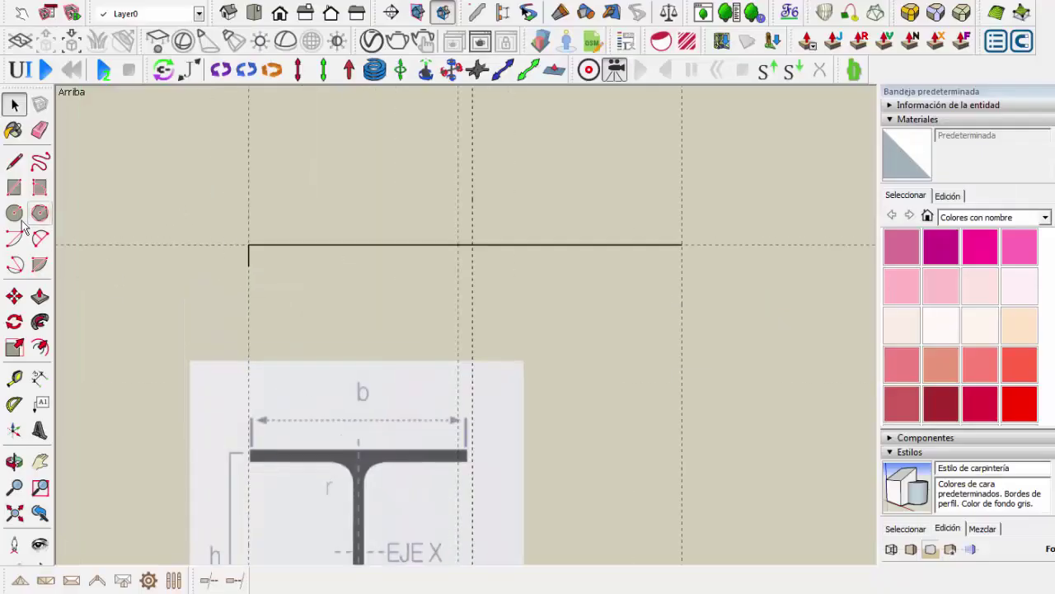
Draw the fillet circle at the flange-web corner and select it.
left_click(384, 375)
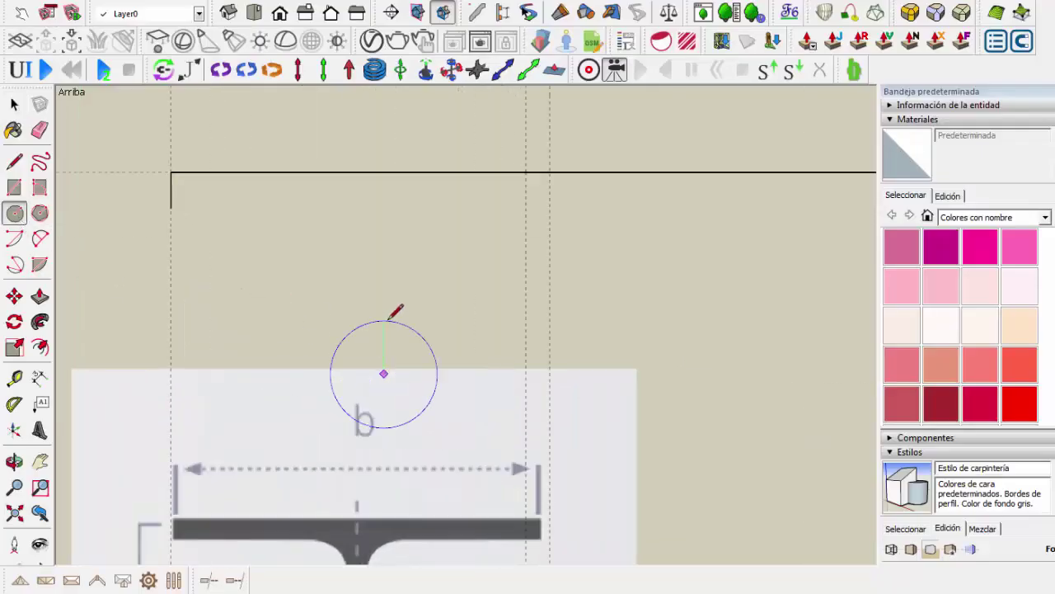
left_click(387, 318)
key("t")
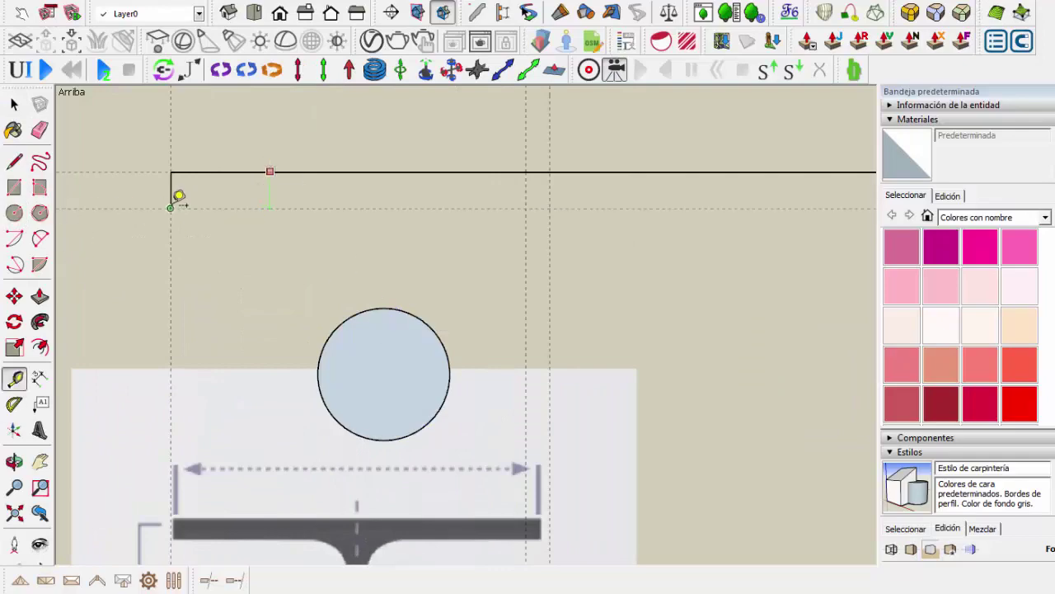
key("space")
double_click(384, 375)
key("m")
scroll(449, 377, "up", 3)
scroll(673, 380, "up", 2)
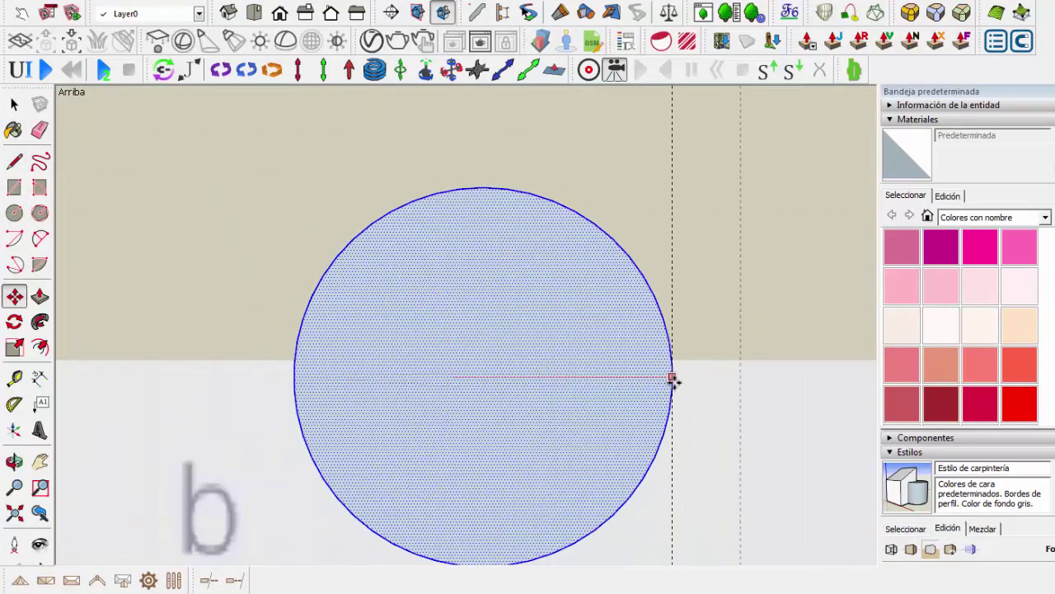
scroll(487, 108, "down", 3)
scroll(478, 300, "down", 2)
Connect the flange corner to the fillet circle with lines to complete the half flange.
key("l")
left_click(228, 163)
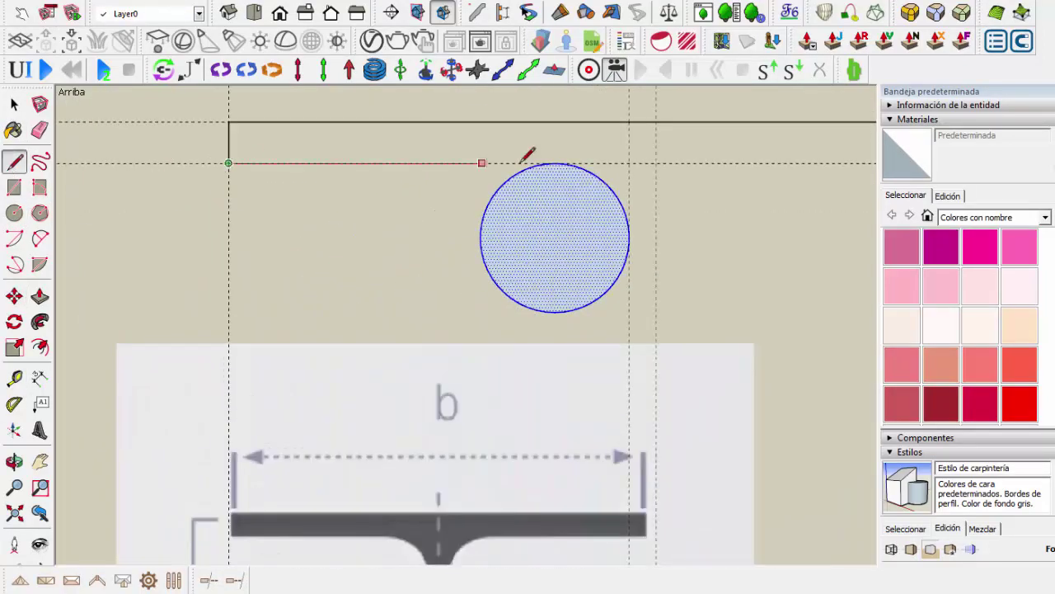
left_click(555, 164)
scroll(520, 160, "up", 3)
scroll(384, 137, "down", 3)
scroll(539, 244, "up", 3)
left_click(561, 249)
scroll(449, 213, "down", 3)
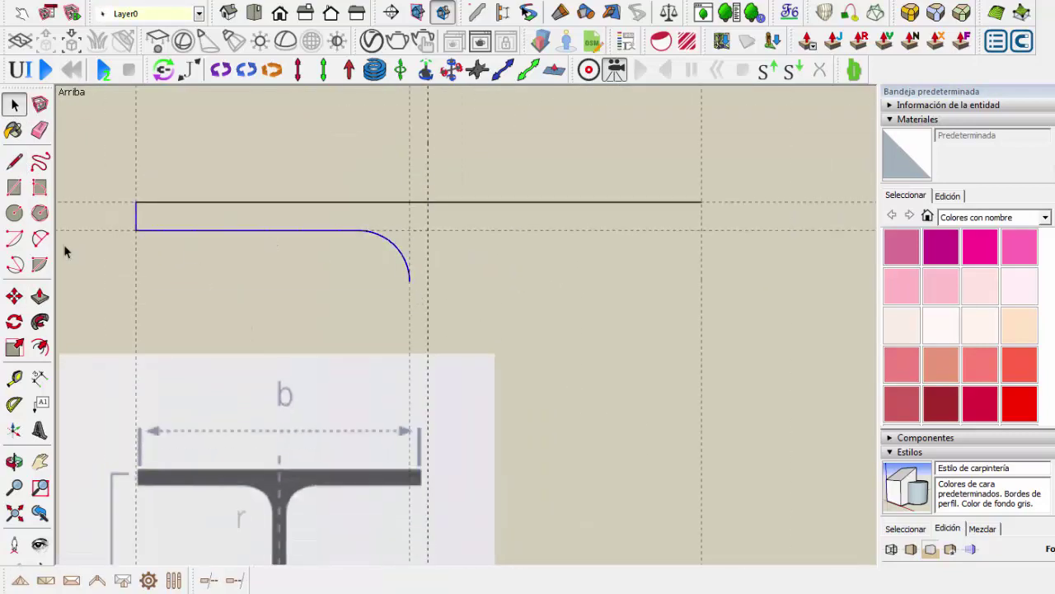
Copy the half flange to the right and mirror it to complete the top flange.
key("m")
left_click(141, 205)
scroll(179, 289, "down", 2)
key("ctrl")
left_click(13, 348)
left_click_drag(722, 265, 350, 267)
scroll(435, 231, "down", 2)
scroll(279, 234, "down", 1)
Copy the top flange downward and flip it vertically with Scale to form the bottom flange.
key("m")
left_click(279, 234)
key("ctrl")
scroll(283, 440, "up", 1)
left_click(283, 441)
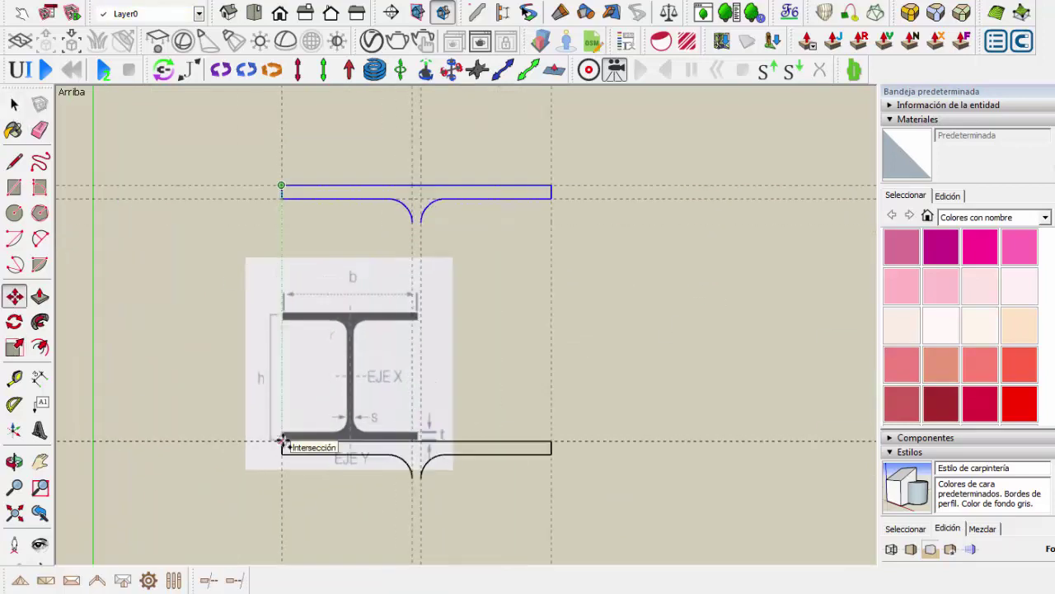
key("s")
left_click_drag(416, 478, 416, 404)
Draw the web lines between the flanges to close the I-beam profile.
left_click(14, 161)
scroll(378, 231, "up", 1)
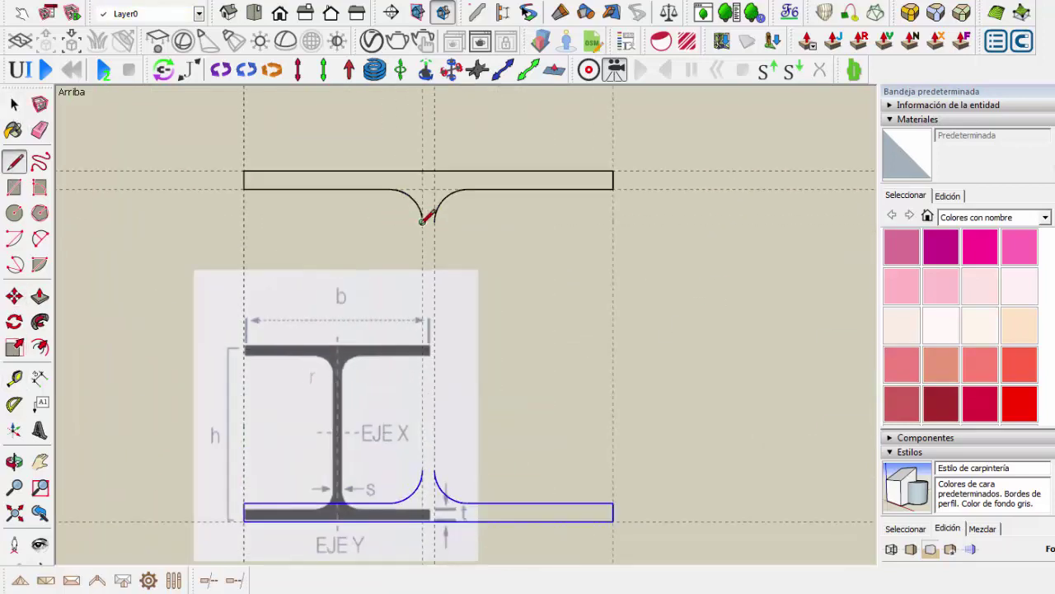
mouse_move(426, 217)
left_mouse_down()
mouse_move(427, 470)
mouse_move(435, 470)
left_mouse_up()
scroll(247, 257, "down", 3)
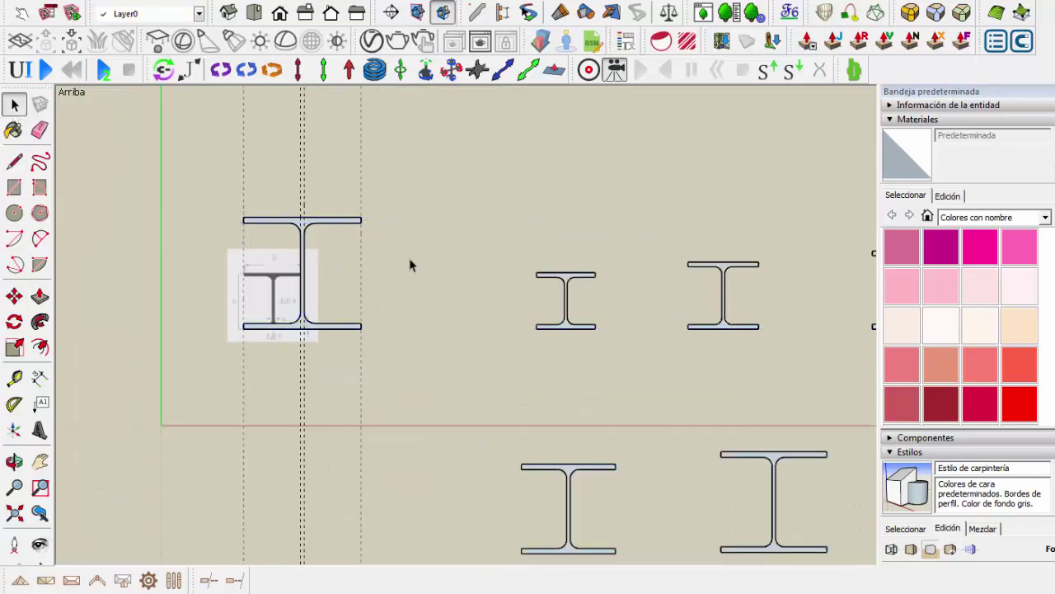
Move the finished profile to the end of the lower row.
double_click(286, 268)
left_click(14, 296)
left_click(241, 306)
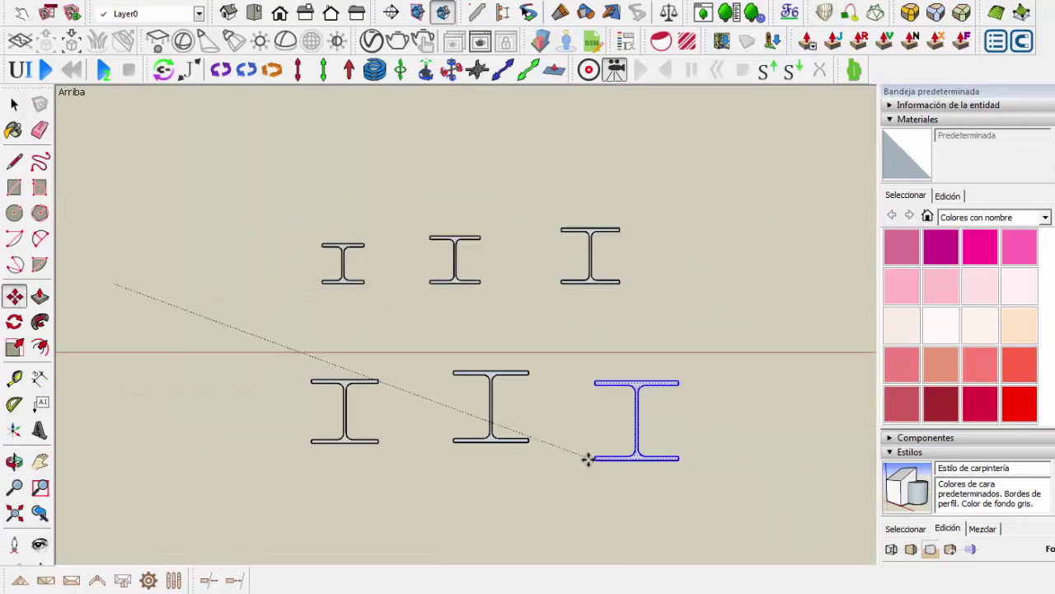
Add 3D text labels Viga H 4", Viga H 5" and Viga H 6" above the upper-row beams.
left_click(589, 438)
key("space")
left_click(290, 286)
scroll(290, 286, "up", 1)
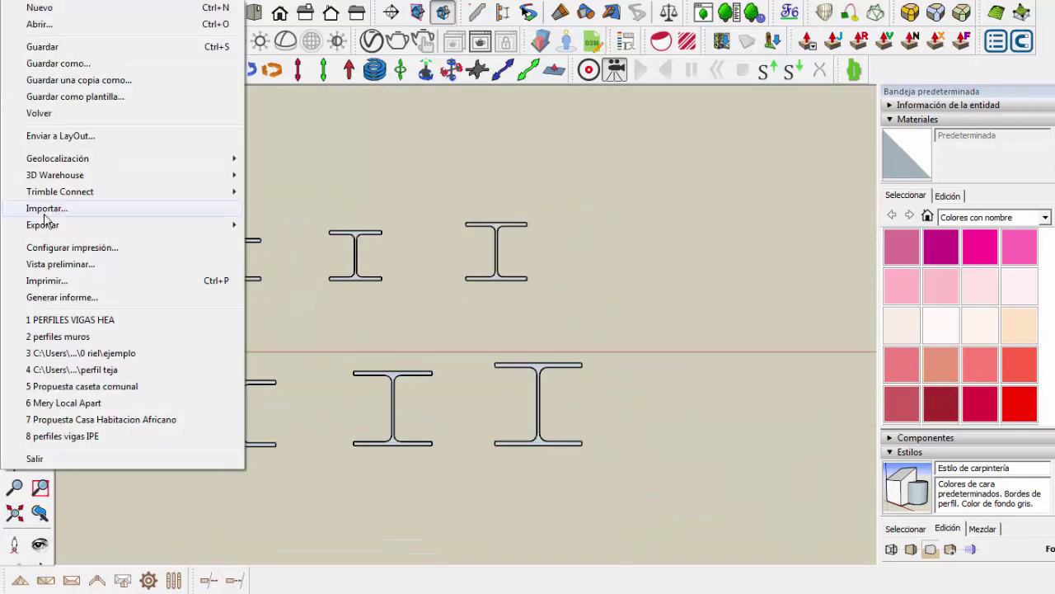
type("Viga H 4\"")
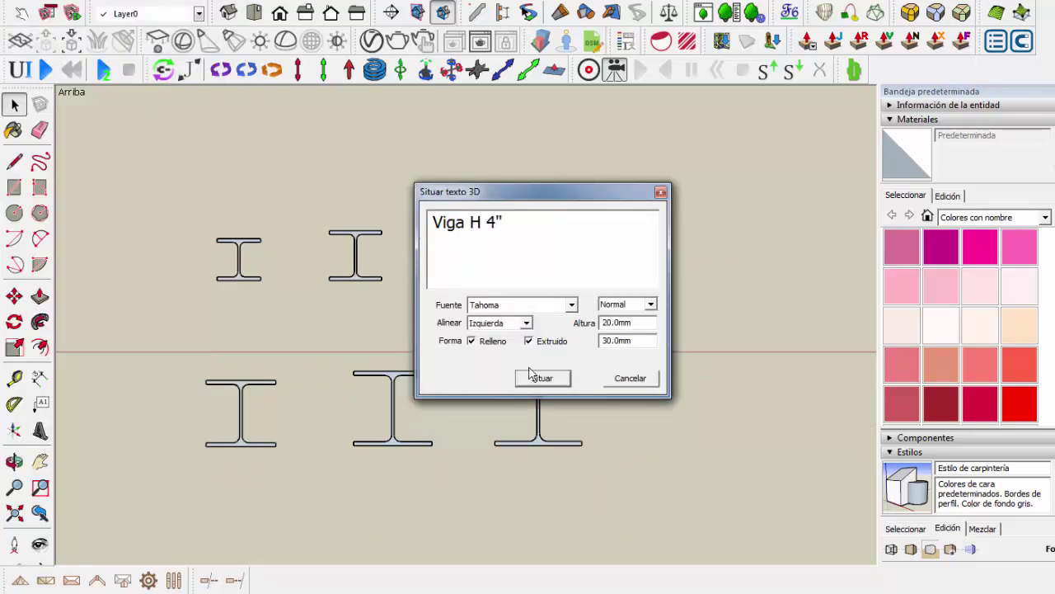
left_click(530, 373)
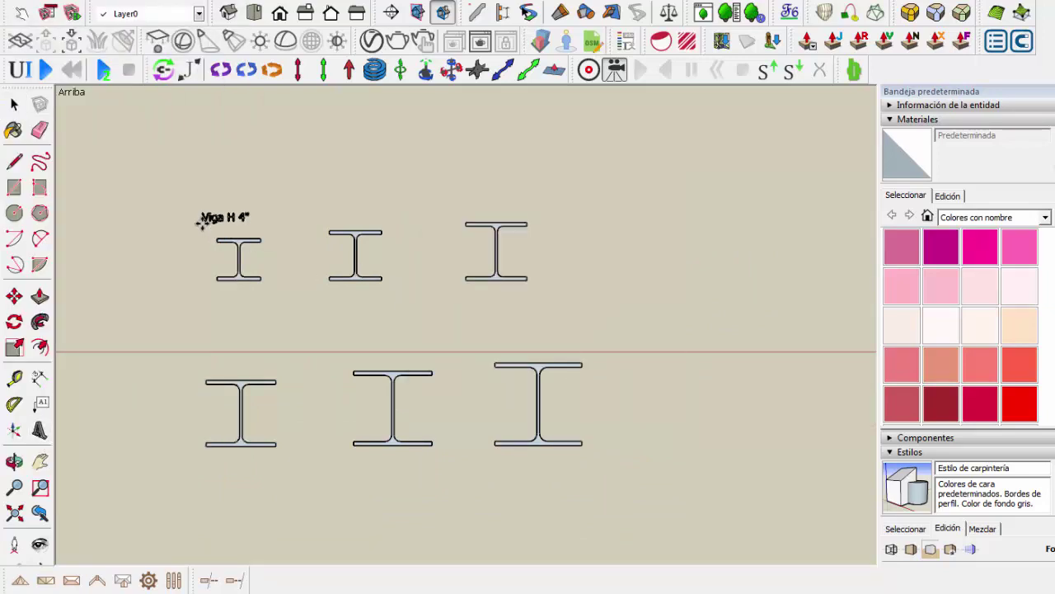
left_click(201, 218)
key("BackSpace")
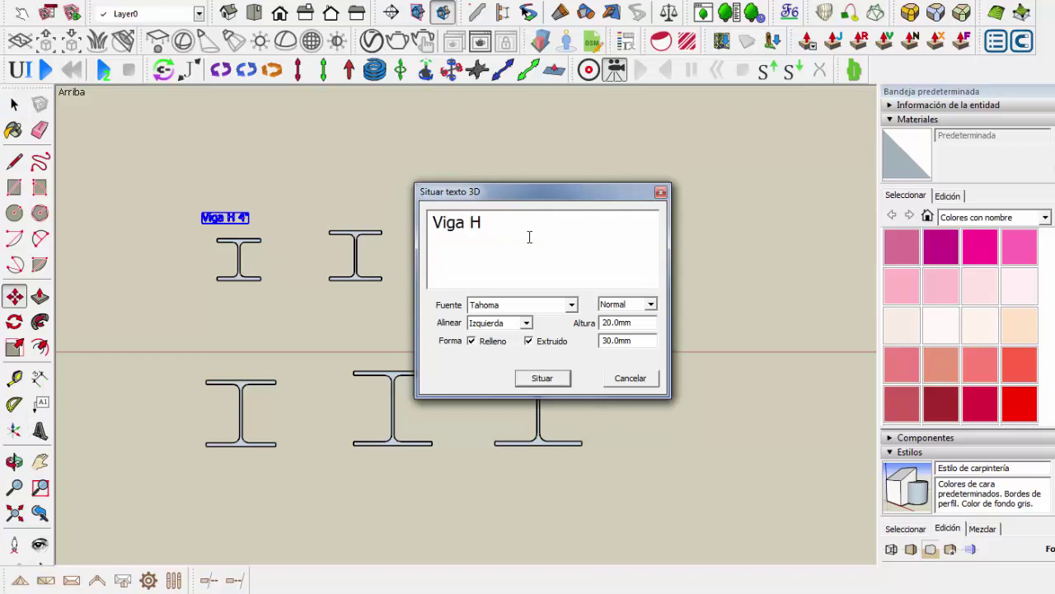
left_click(542, 377)
left_click(335, 215)
left_click(40, 429)
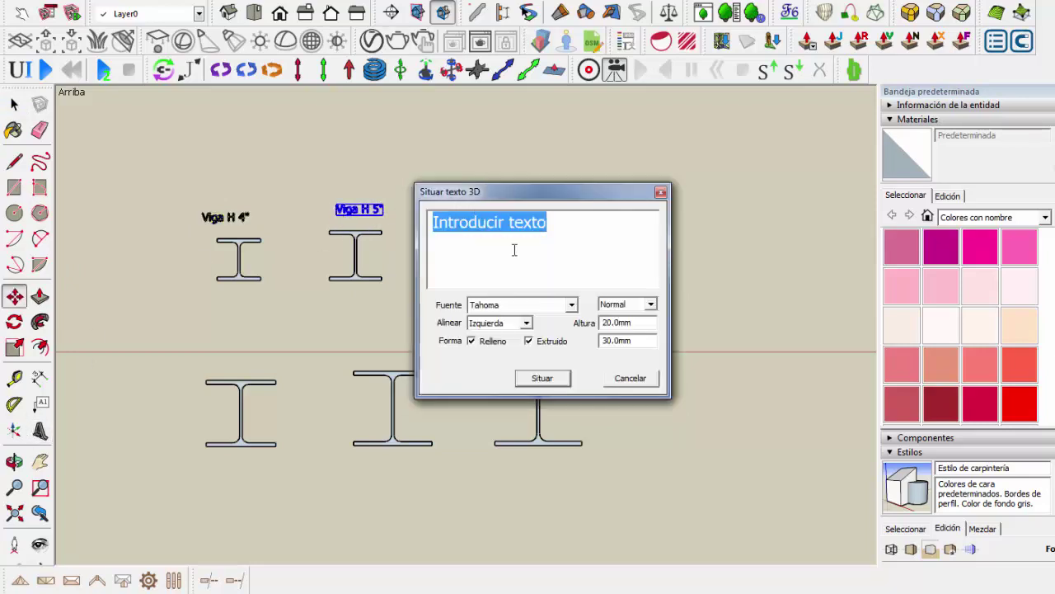
type("vIGA \"")
left_click(541, 378)
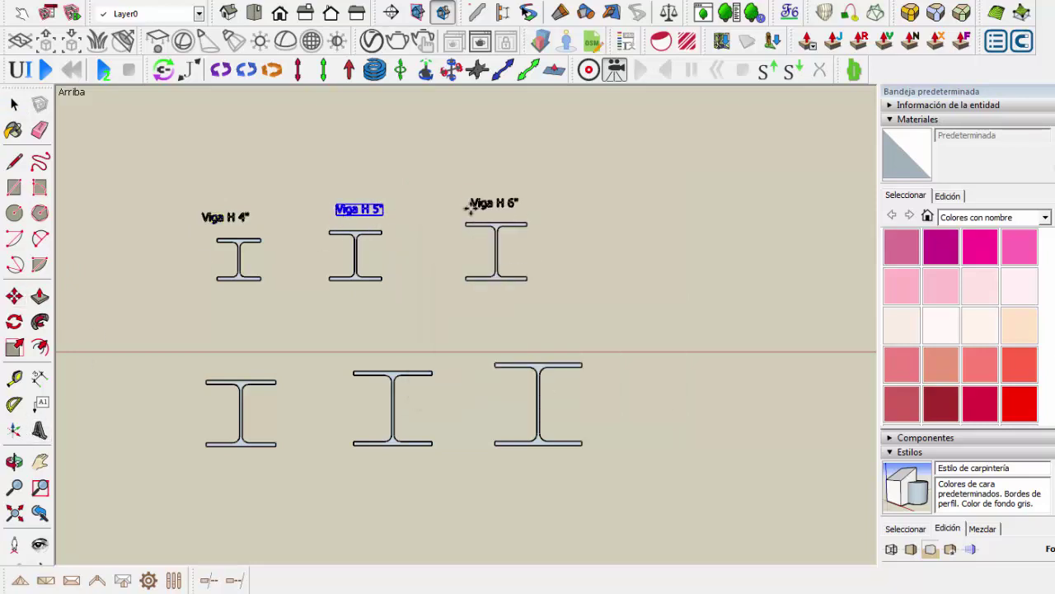
left_click(471, 206)
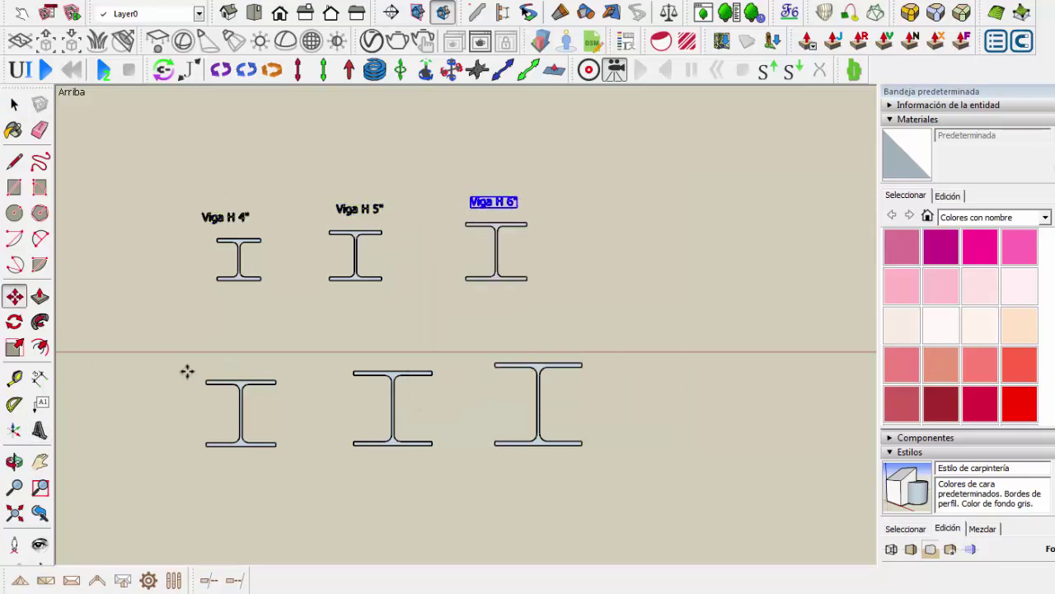
Add 3D text labels Viga H 7", Viga H 8" and Viga H 9" above the lower-row beams.
left_click(40, 429)
left_click_drag(531, 192, 648, 295)
type("Viga H 7\"")
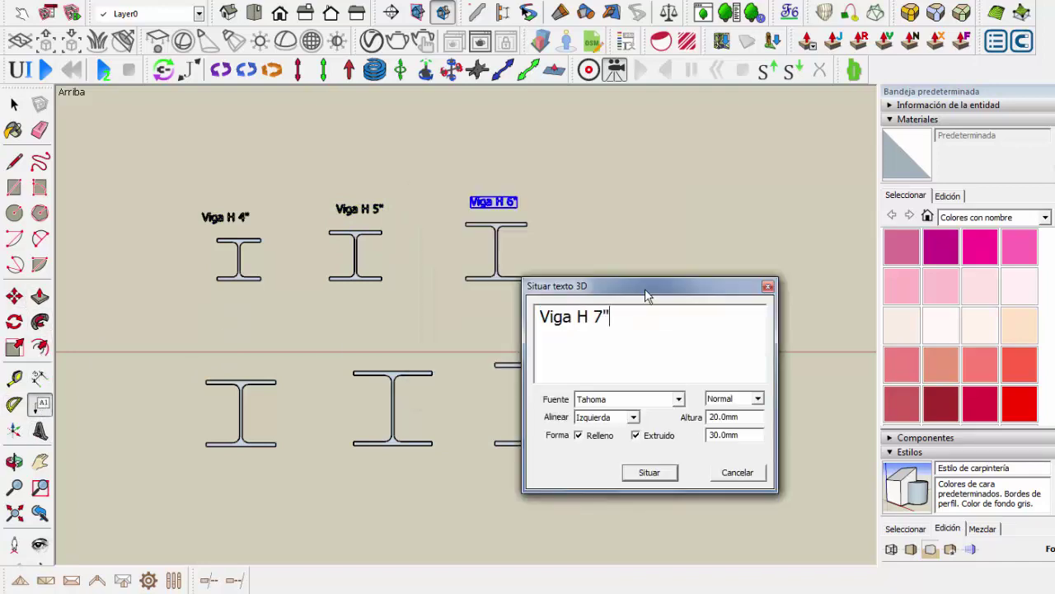
left_click(650, 471)
left_click(213, 366)
left_click(39, 429)
type("Viga")
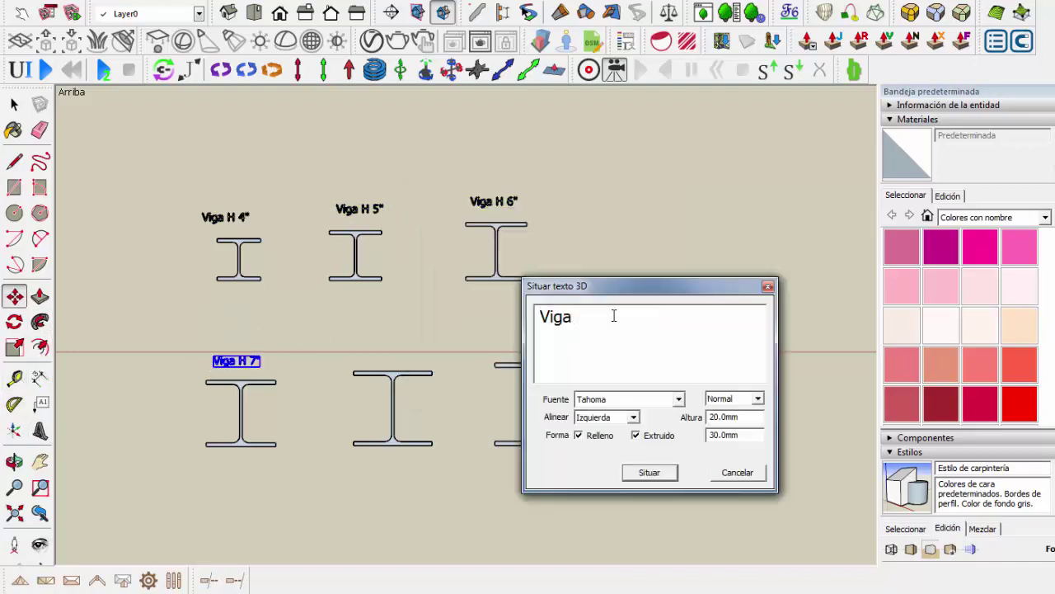
left_click(650, 471)
left_click(352, 355)
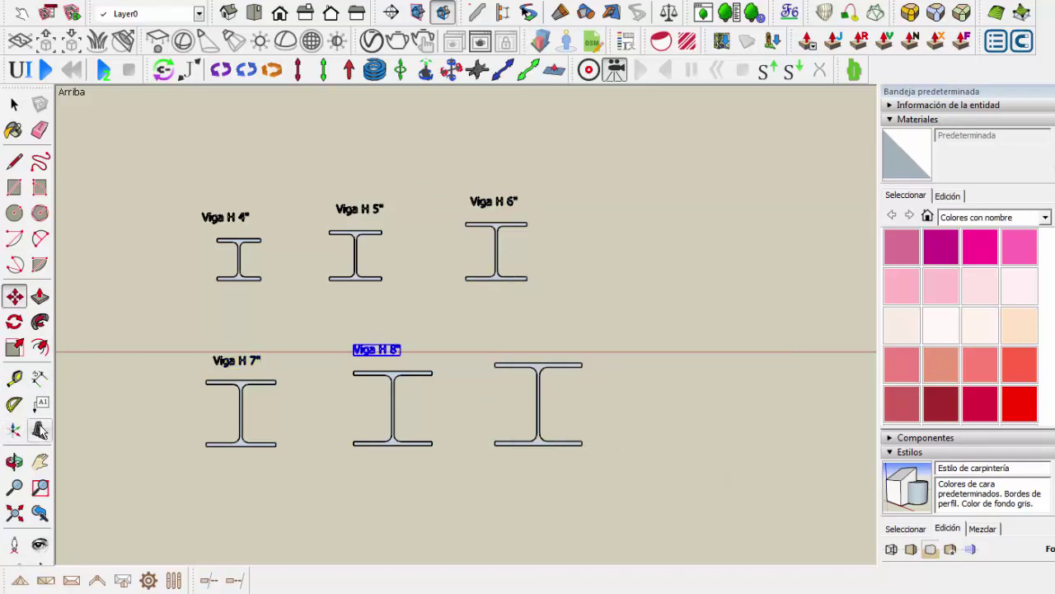
left_click(39, 429)
type("Viga H 9\"")
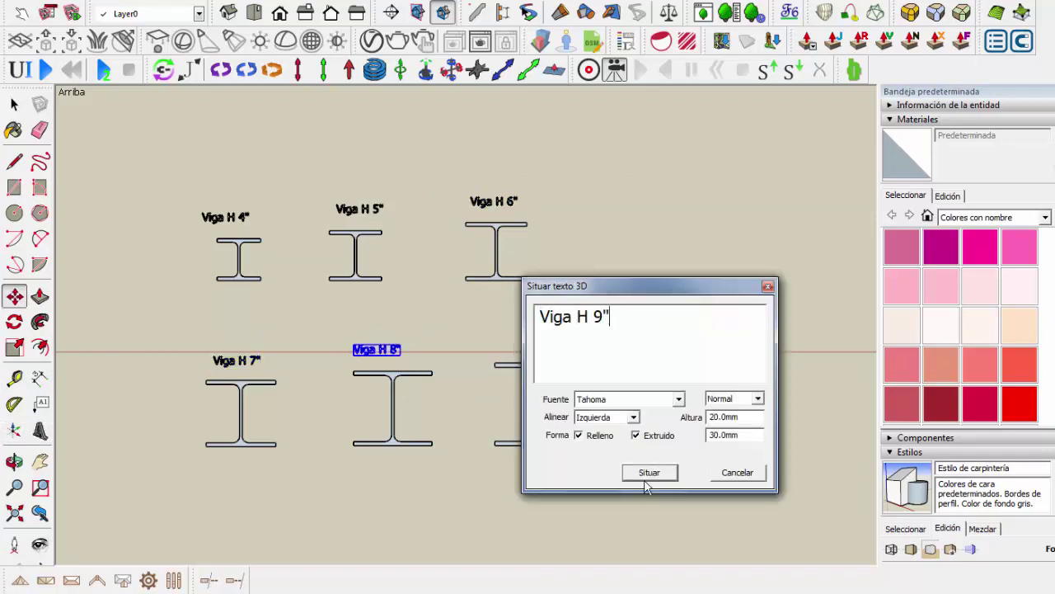
left_click(647, 484)
left_click(495, 344)
scroll(146, 308, "up", 3)
Add leader text labels 100.0mm, 120.0mm and 140.0mm to the upper-row beam flanges.
key("t")
left_click(208, 248)
left_click(247, 233)
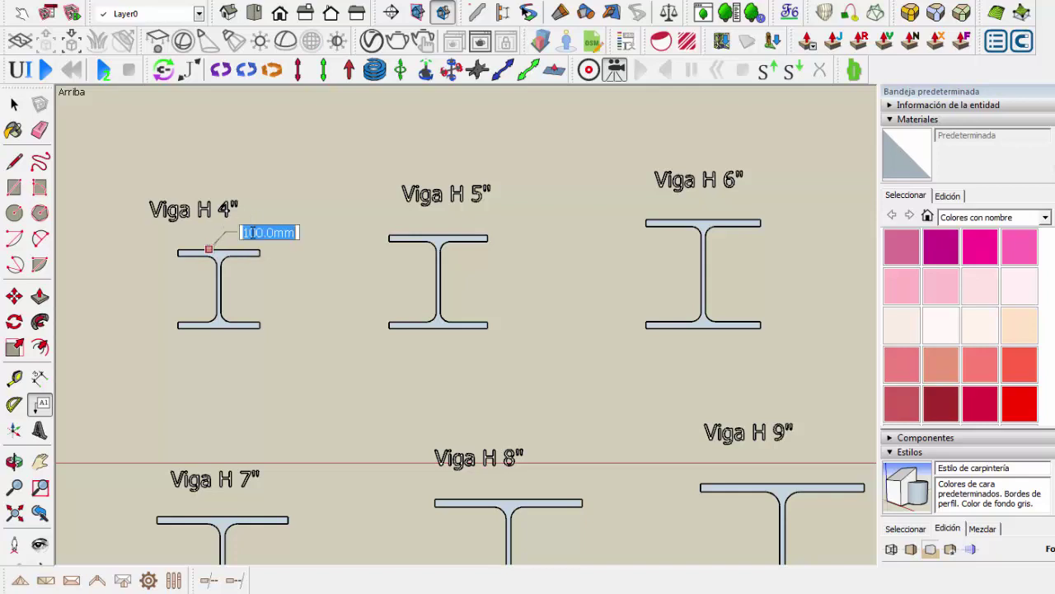
left_click(429, 237)
left_click(499, 217)
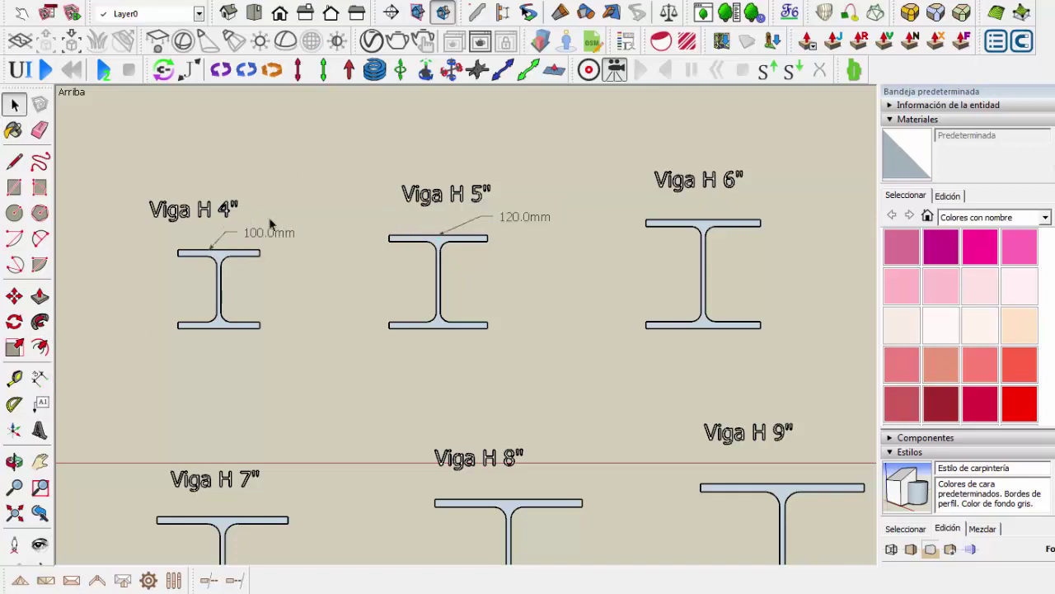
left_click(697, 223)
left_click(747, 208)
Add leader text labels 160.0mm, 180.0mm and 200.0mm to the lower-row beams, then zoom to fit.
scroll(349, 407, "down", 1)
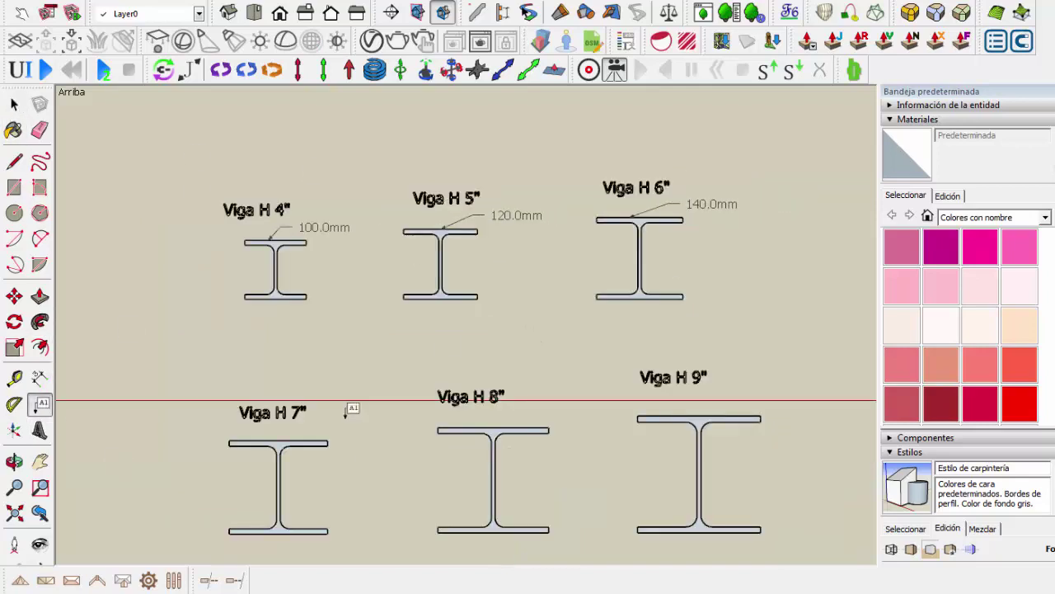
scroll(349, 407, "up", 3)
left_click(263, 446)
left_click(323, 421)
left_click(556, 428)
left_click(614, 405)
scroll(614, 406, "down", 2)
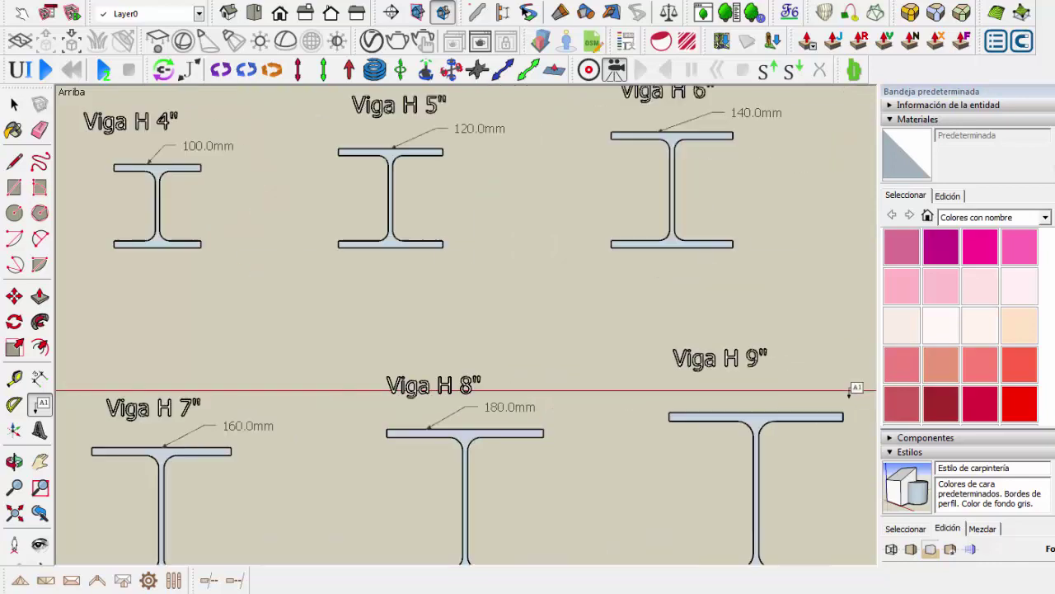
scroll(723, 396, "up", 2)
left_click(723, 414)
left_click(762, 373)
scroll(761, 372, "down", 3)
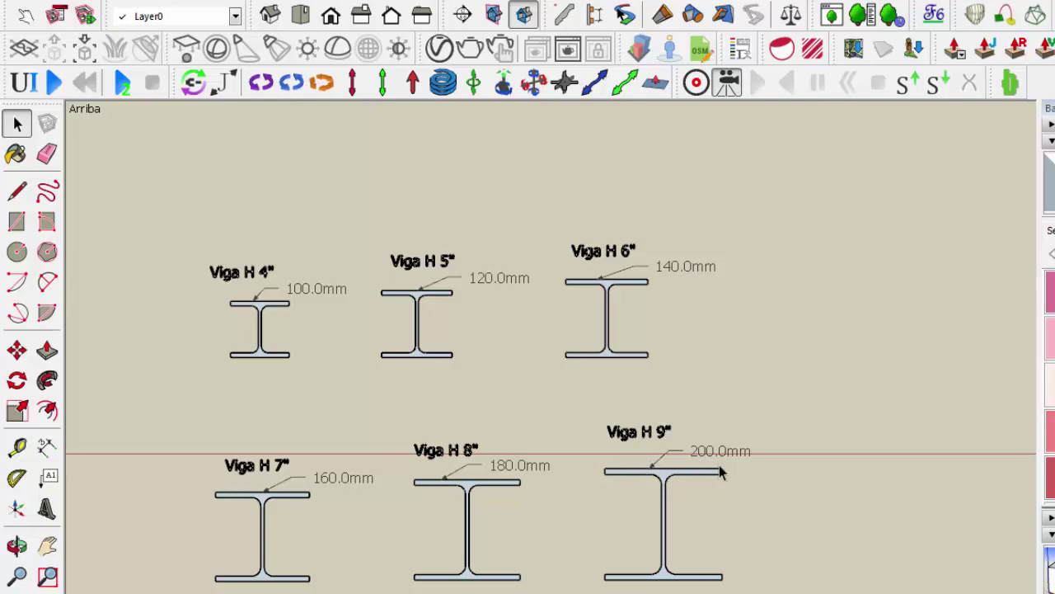
scroll(280, 362, "down", 2)
scroll(617, 363, "up", 1)
scroll(123, 395, "up", 1)
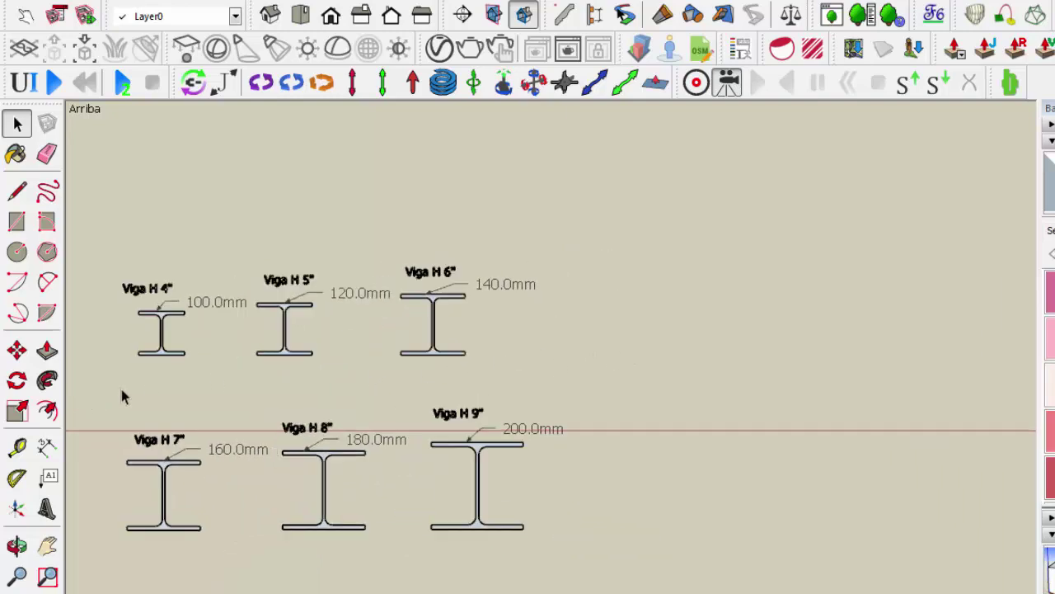
scroll(578, 372, "down", 1)
scroll(318, 348, "up", 1)
scroll(346, 330, "up", 1)
scroll(346, 313, "up", 2)
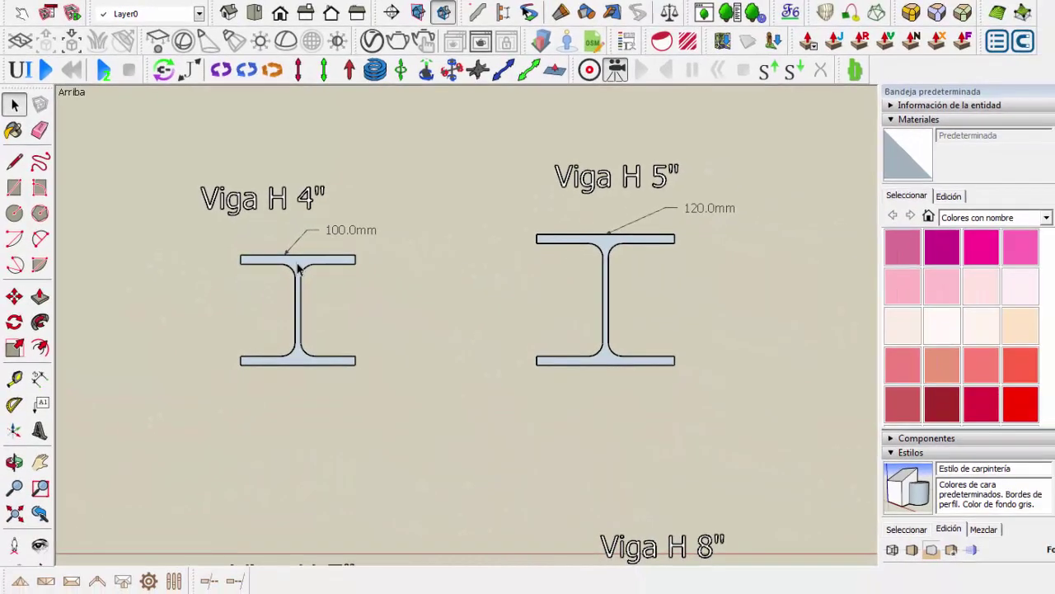
Choose the Acero inoxidable cepillado material from the Metal category.
left_click(955, 217)
left_click(958, 221)
left_click(958, 218)
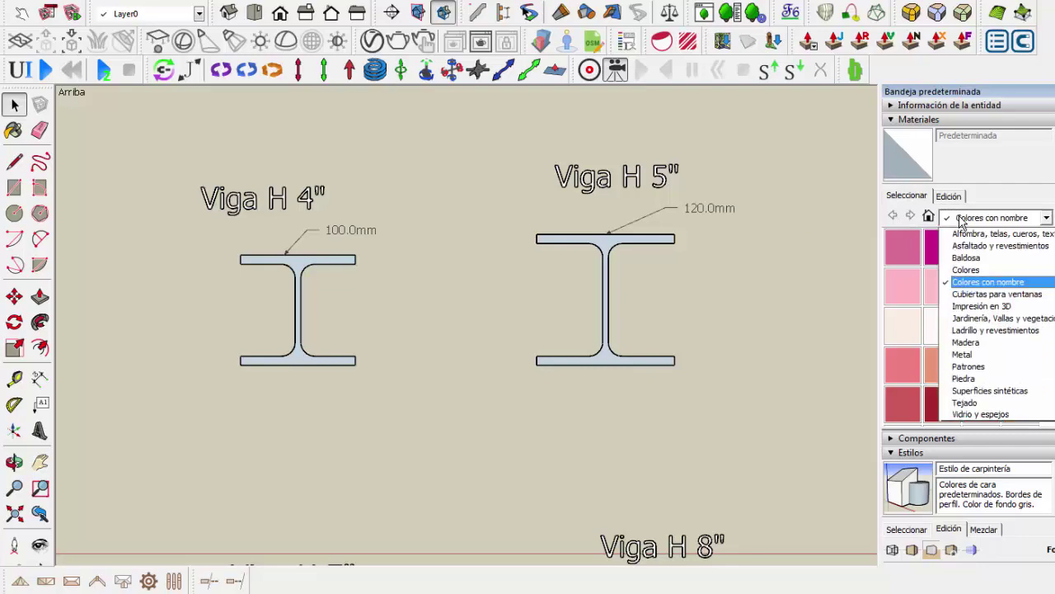
left_click(975, 354)
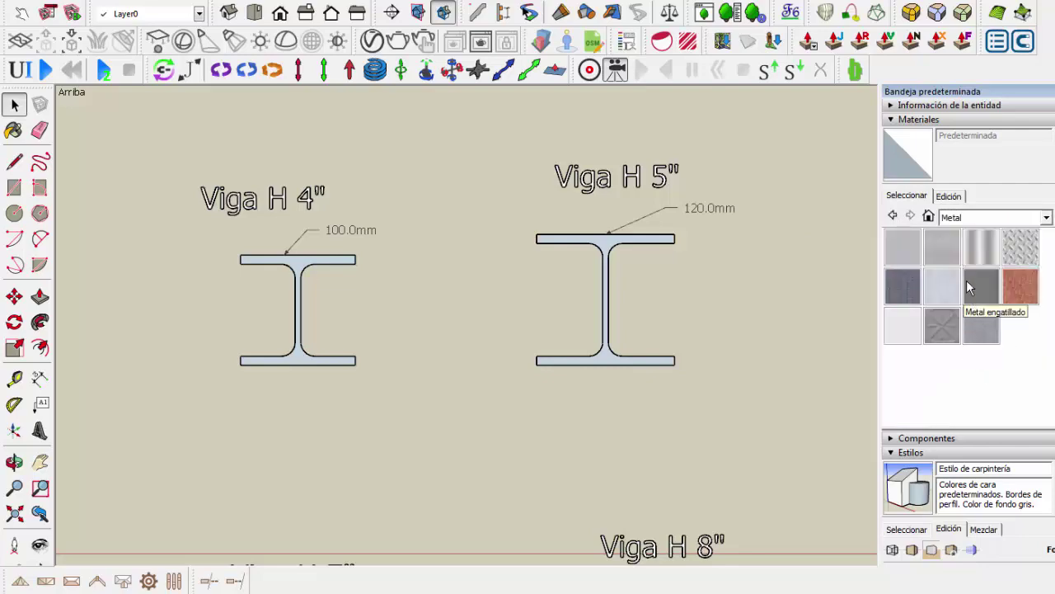
left_click(944, 256)
left_click(913, 259)
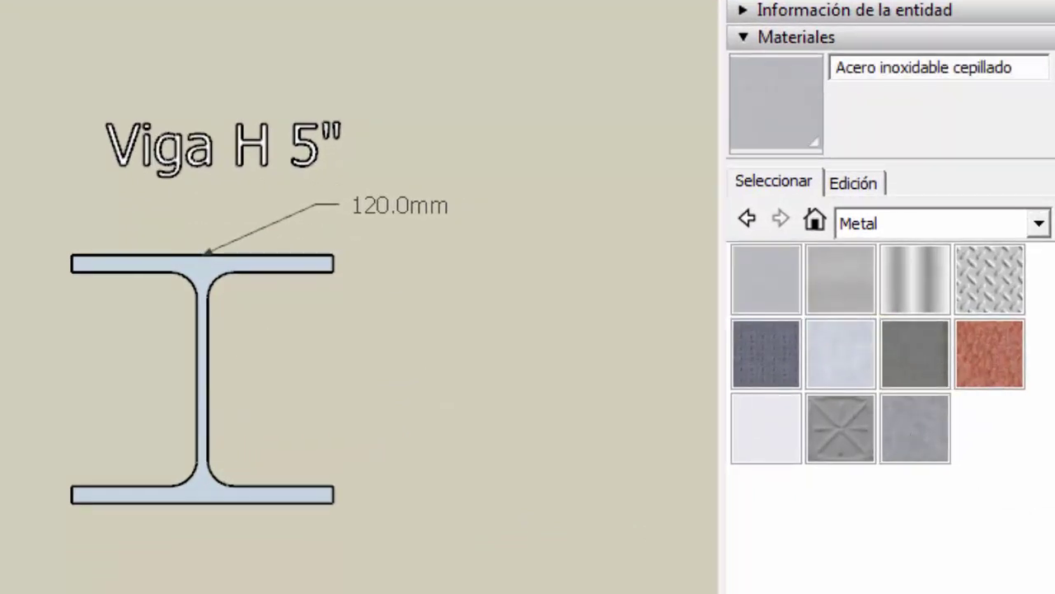
In Edición, darken the brushed steel and reduce its texture size from 1524.0mm to 204.0mm.
left_click(856, 183)
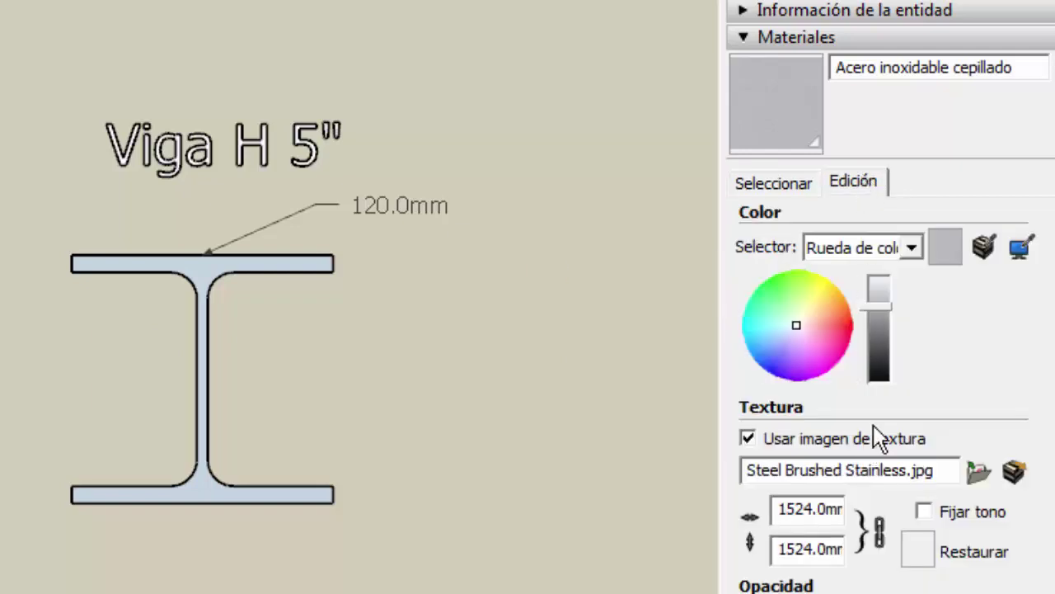
left_click(881, 337)
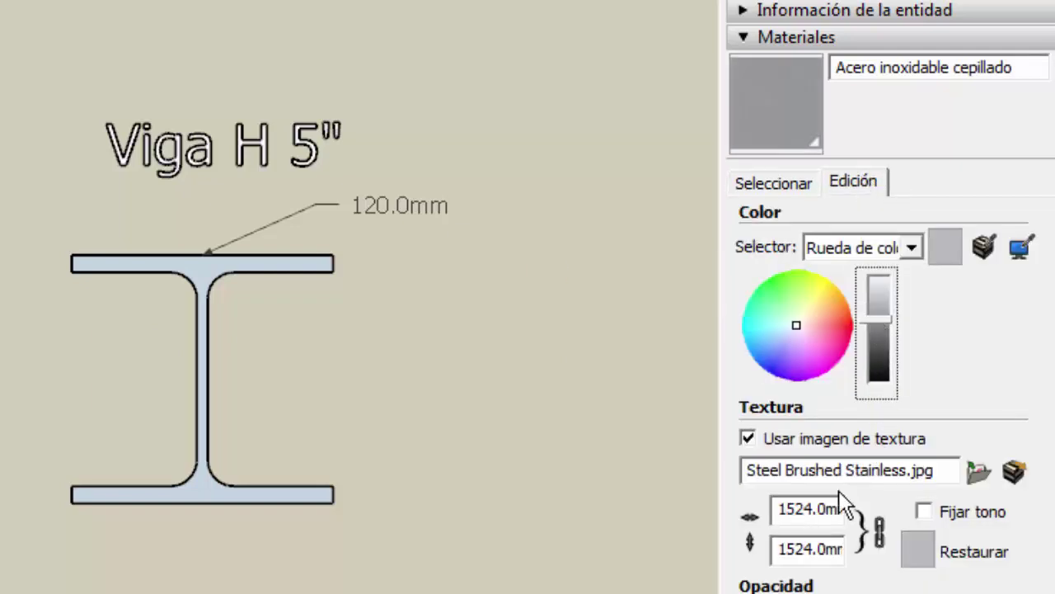
left_click_drag(806, 549, 693, 567)
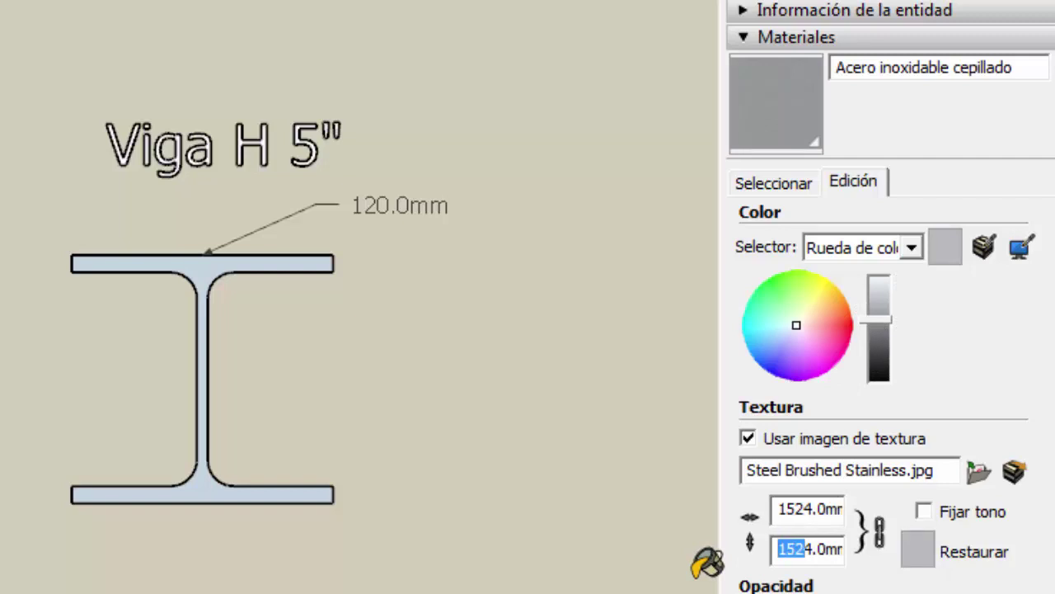
type("200")
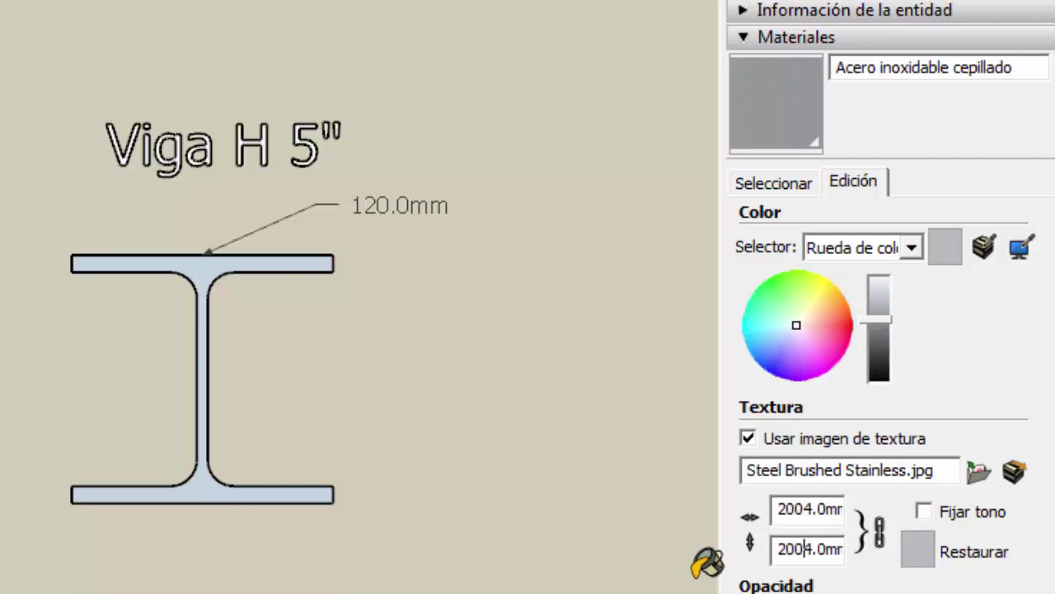
key("BackSpace")
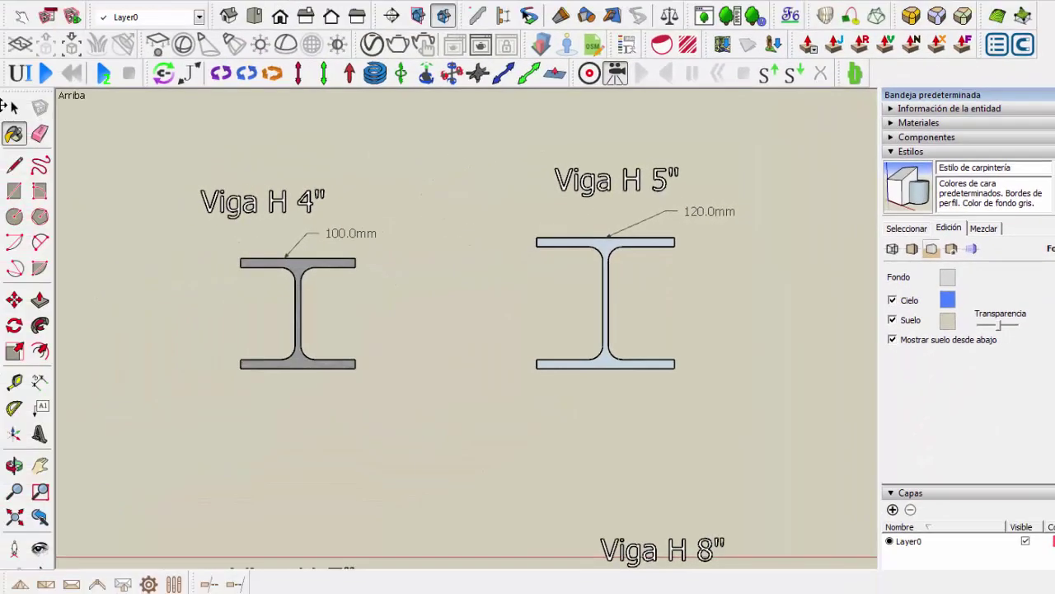
Select the painted Viga H 4 face, then orbit into a perspective view of all six profiles.
left_click(13, 109)
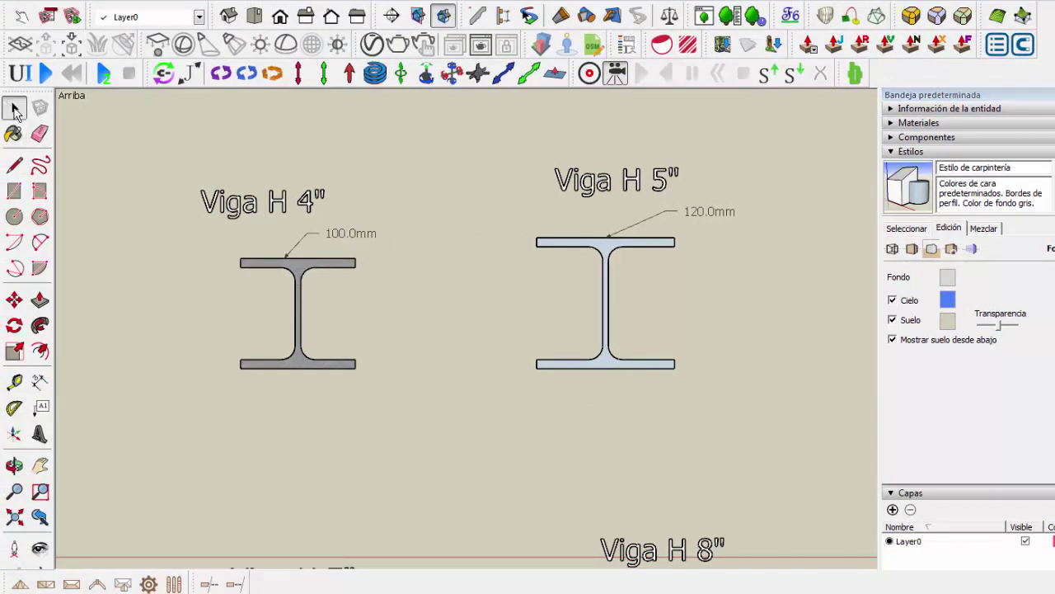
left_click(298, 273)
scroll(449, 269, "down", 3)
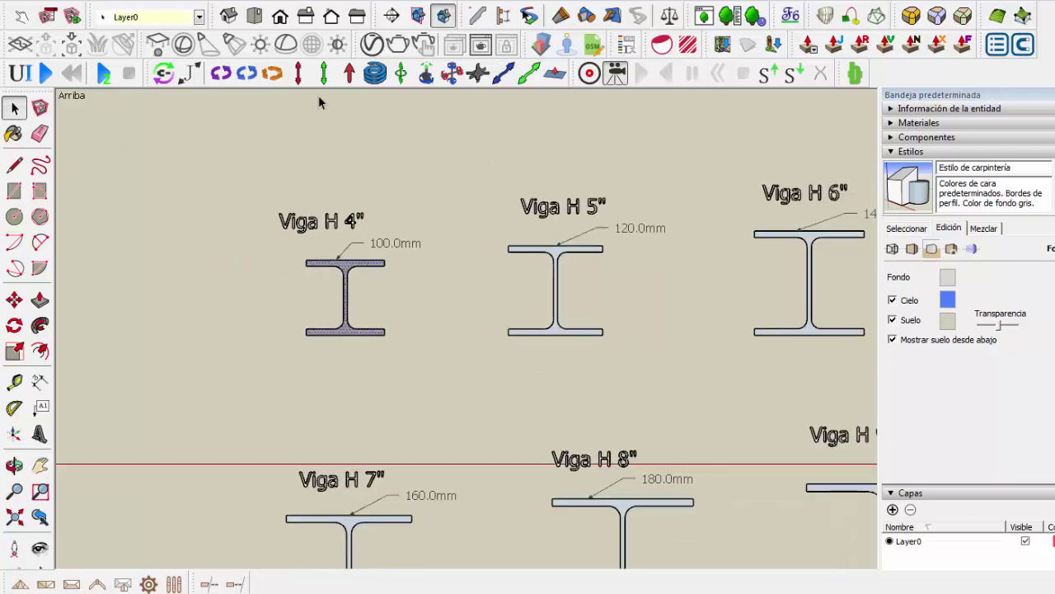
mouse_move(467, 242)
middle_mouse_down()
mouse_move(417, 135)
mouse_move(471, 402)
middle_mouse_up()
scroll(471, 401, "down", 2)
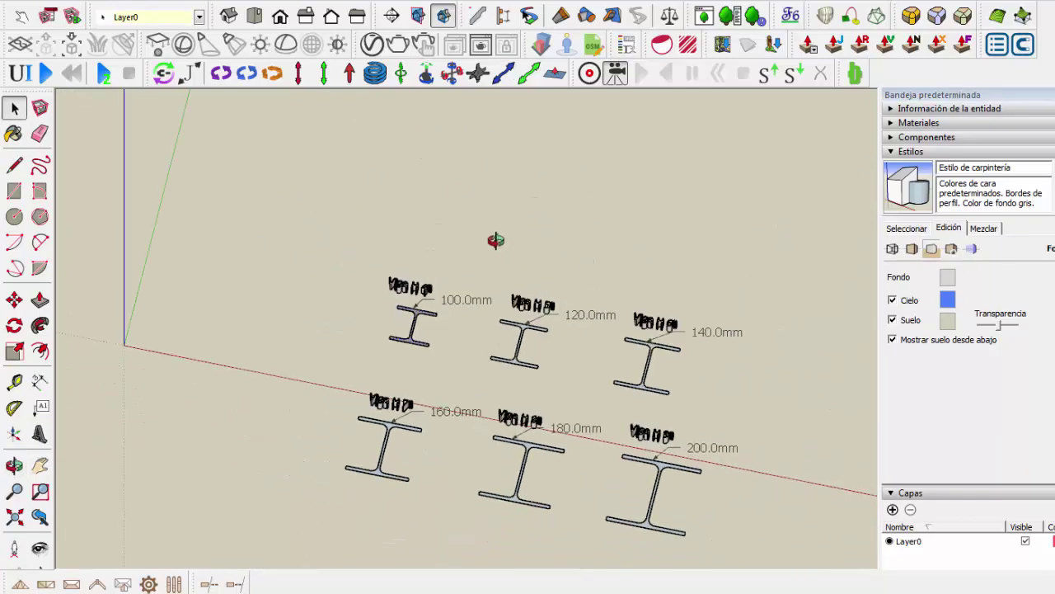
scroll(497, 240, "up", 3)
scroll(464, 239, "up", 2)
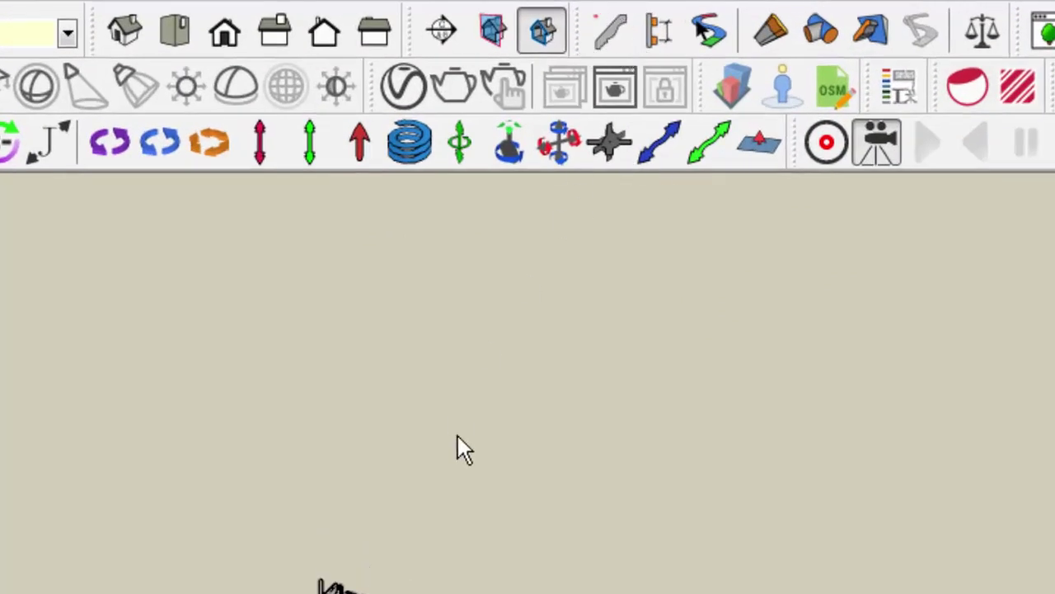
In Profile Builder 2, create a new profile from the face named VigaHEA4"(100mm), 100.0mm by 96.0mm.
left_click(646, 93)
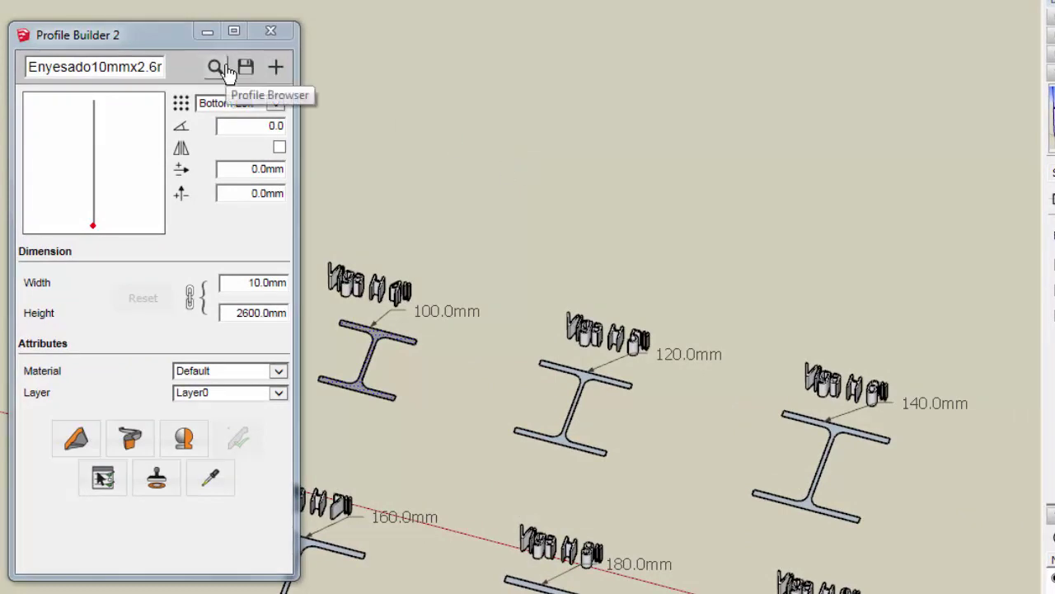
left_click(275, 69)
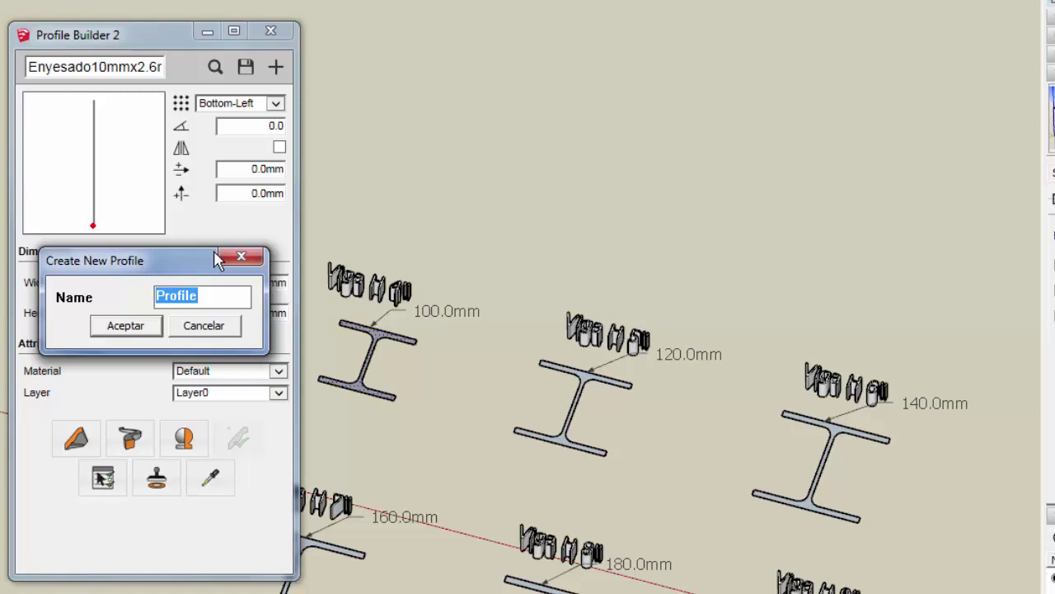
type("Vi")
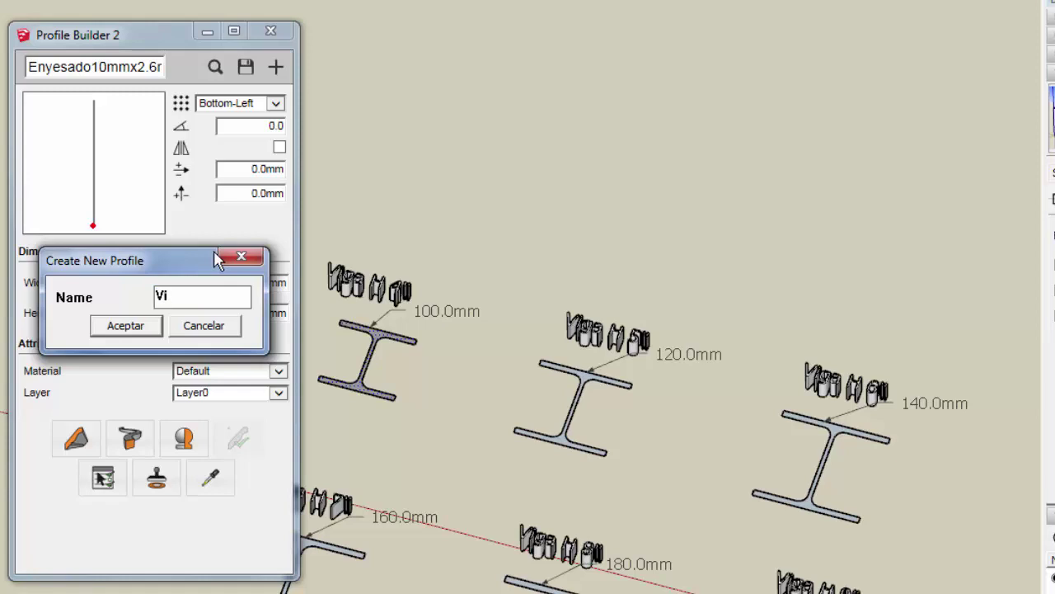
type("gaHEA")
type("4\"(10")
type("00")
type("mm")
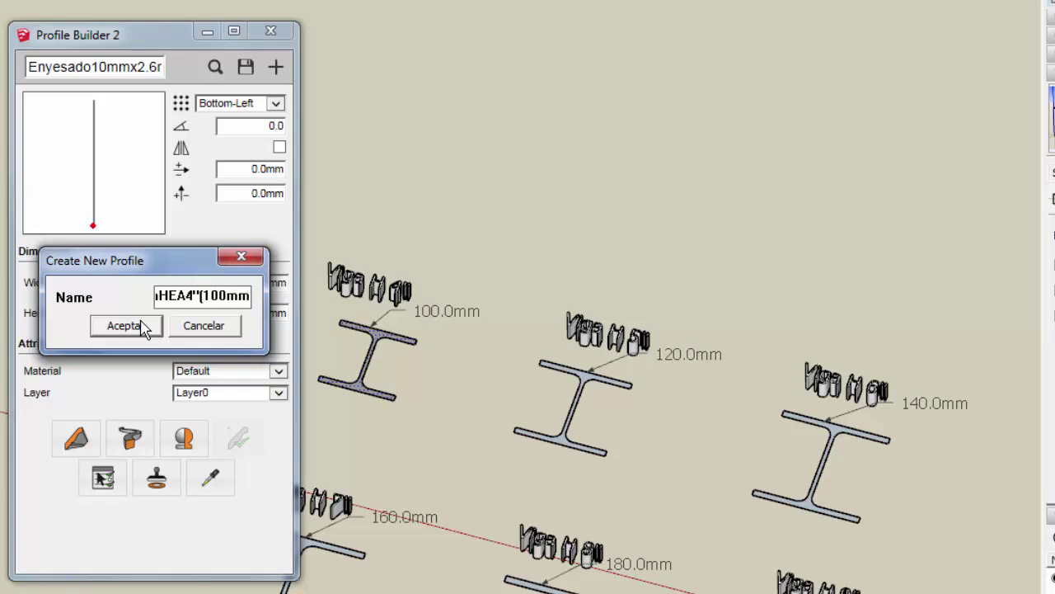
type("))")
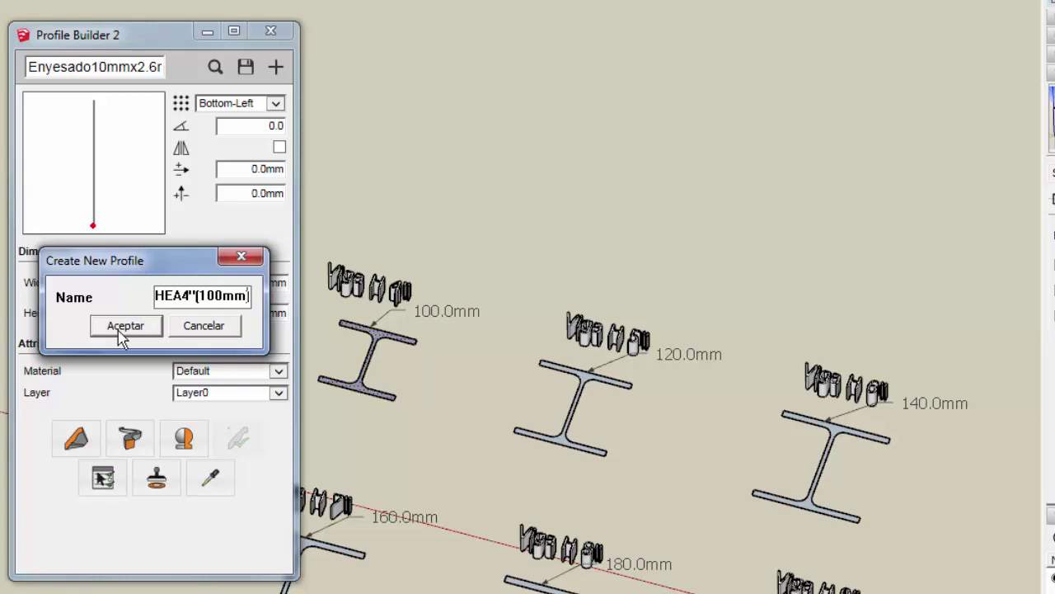
left_click(124, 328)
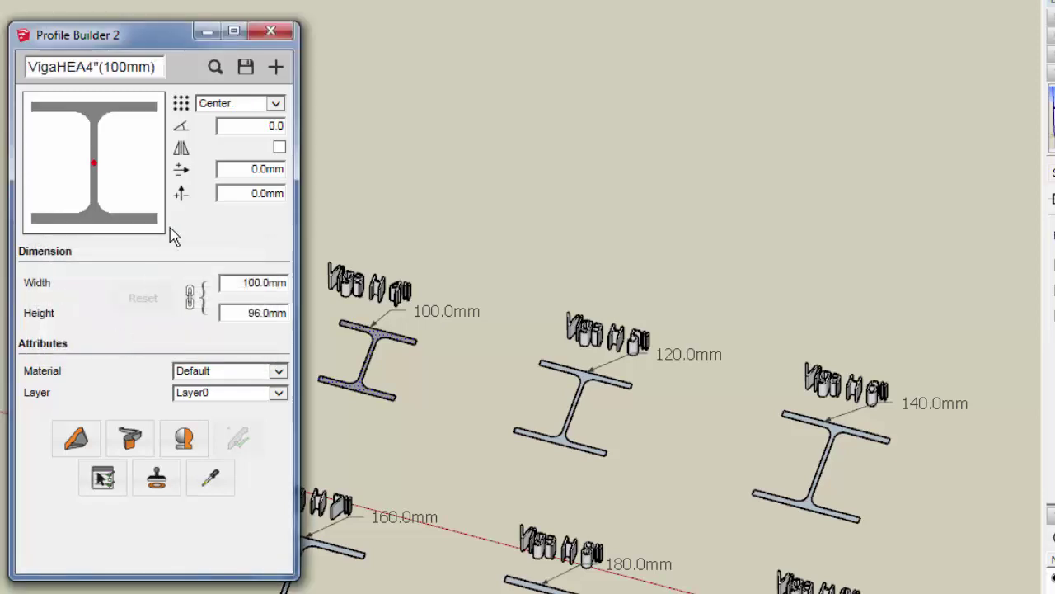
Anchor the VigaHEA4 profile at Bottom-Middle; a first beam attempt is started and abandoned.
left_click(229, 105)
left_click(233, 203)
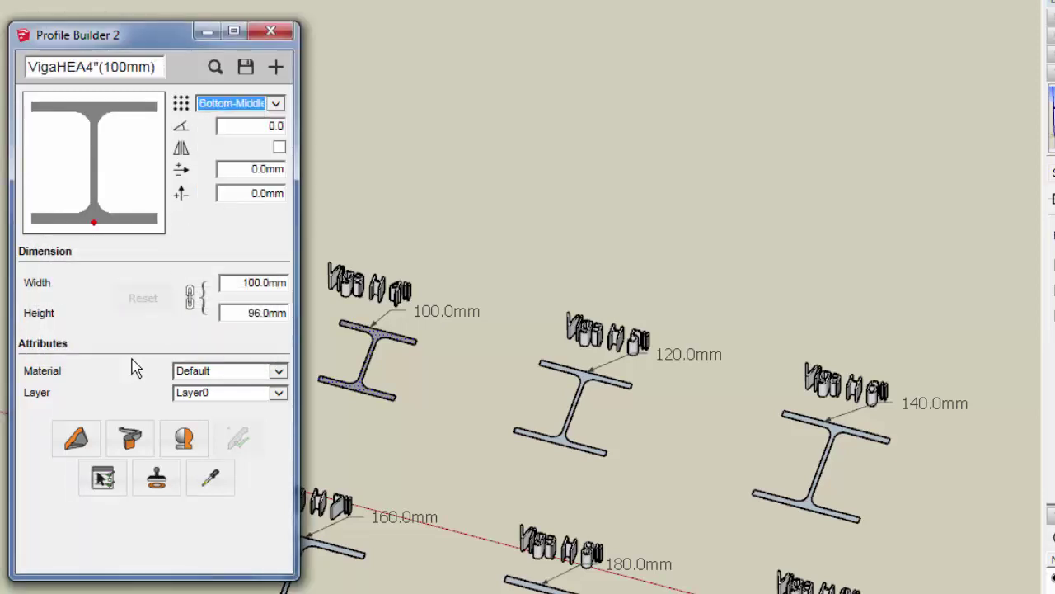
left_click(78, 441)
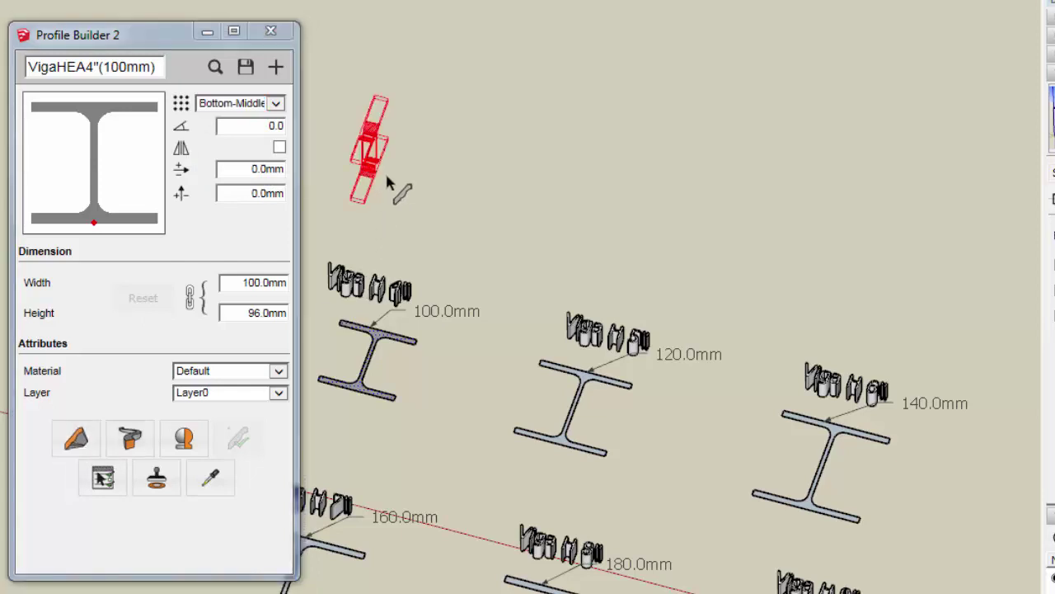
left_click(495, 206)
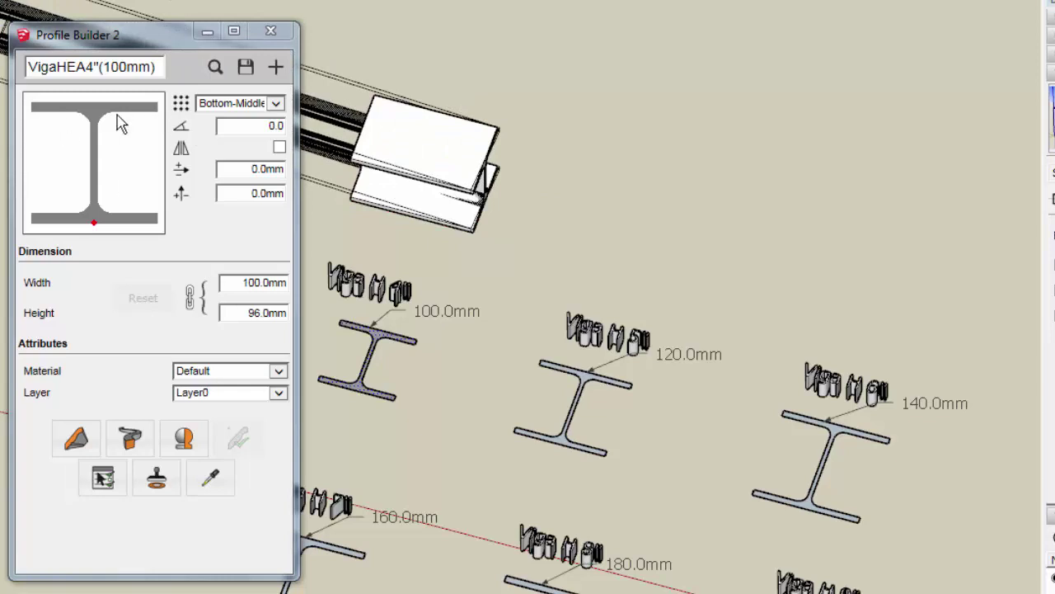
left_click(563, 198)
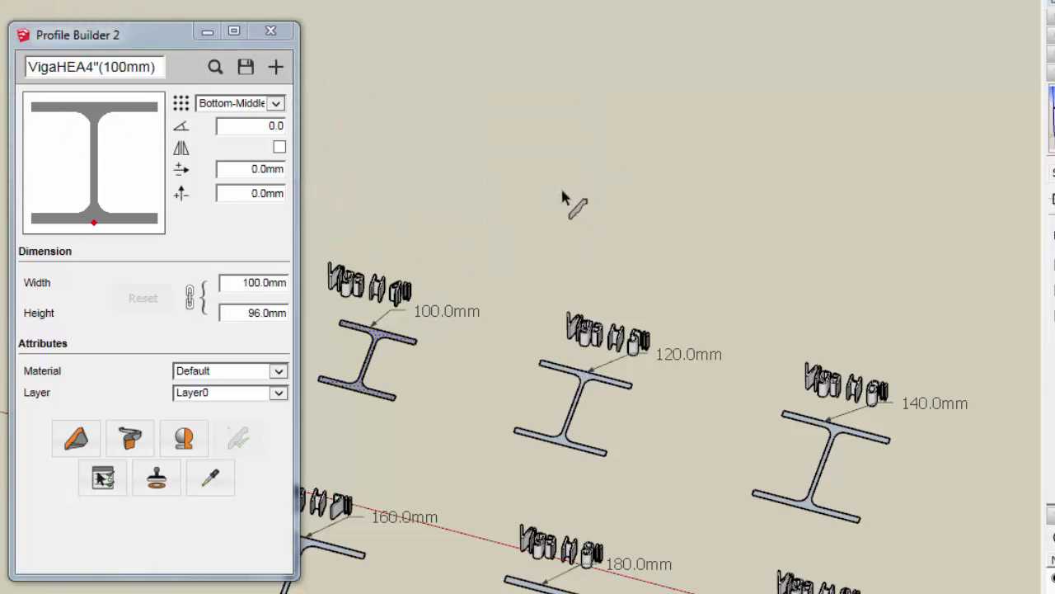
Apply Steel Brushed Stainless material and extrude the VigaHEA4"(100mm) beam into the model.
left_click(245, 381)
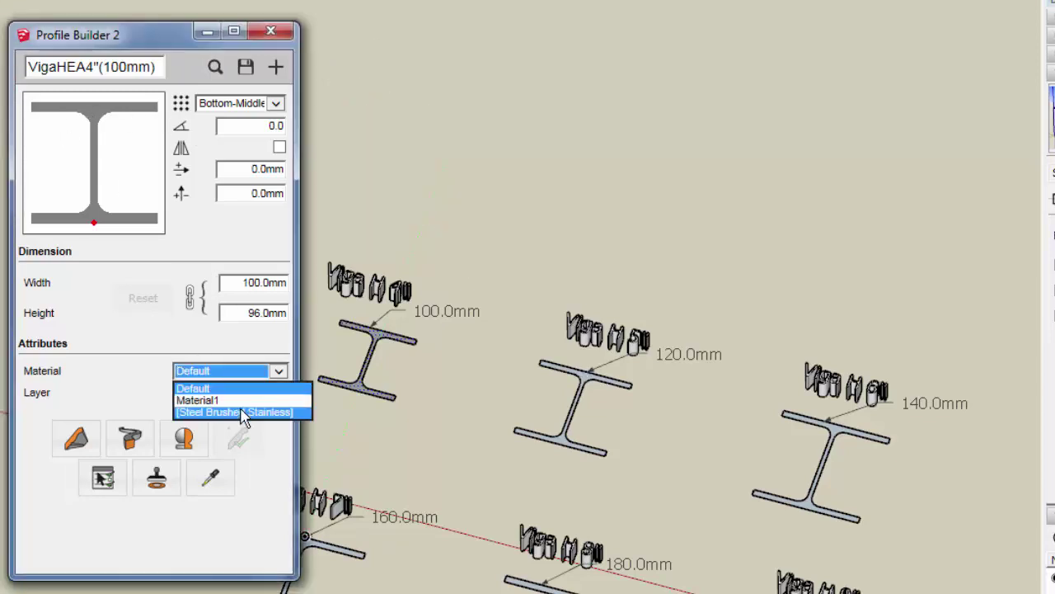
left_click(243, 407)
left_click(109, 450)
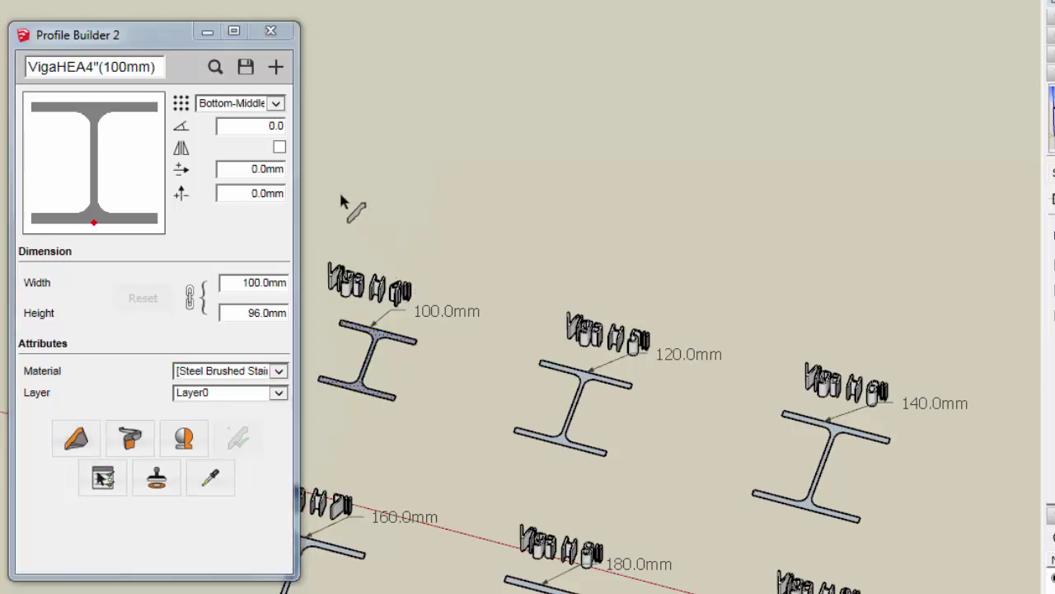
left_click(486, 237)
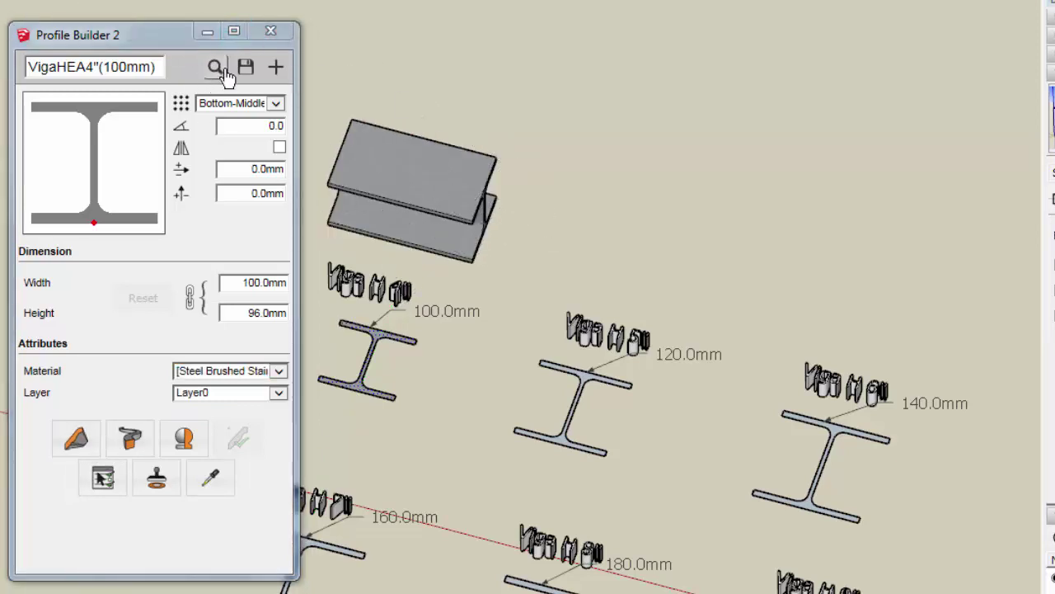
Create the folder Perfil viga HEA in PROFILE VIDEOS and save VigaHEA4_(100mm) into it.
left_click(244, 67)
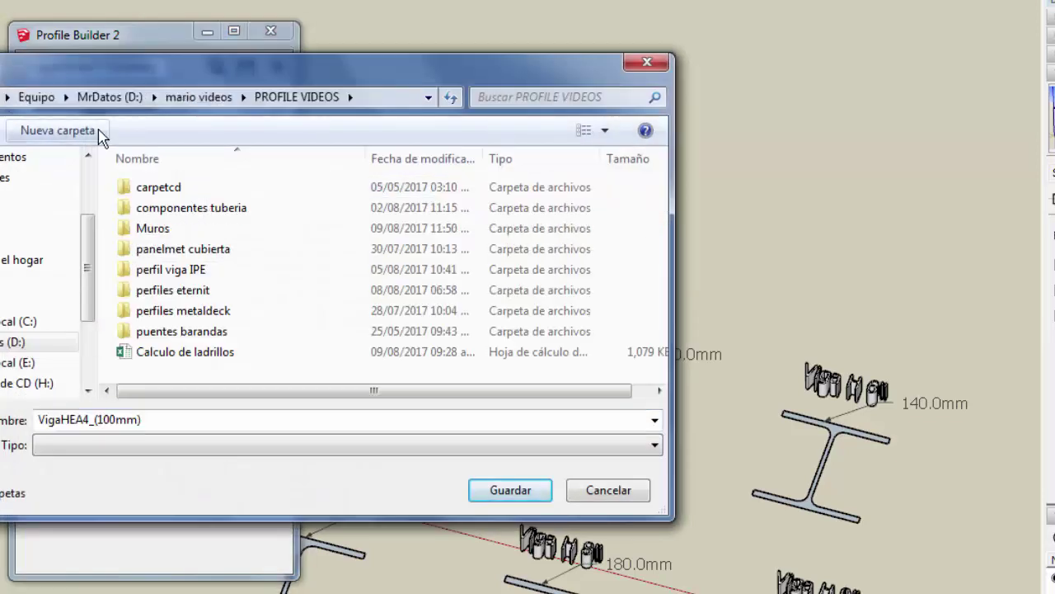
left_click(100, 132)
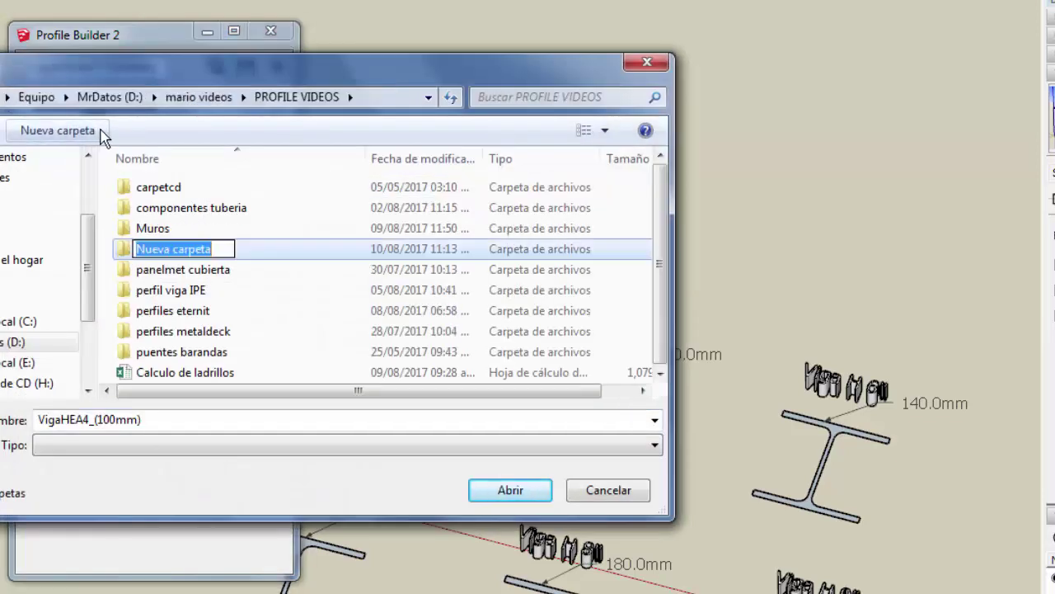
type("Perfil vi")
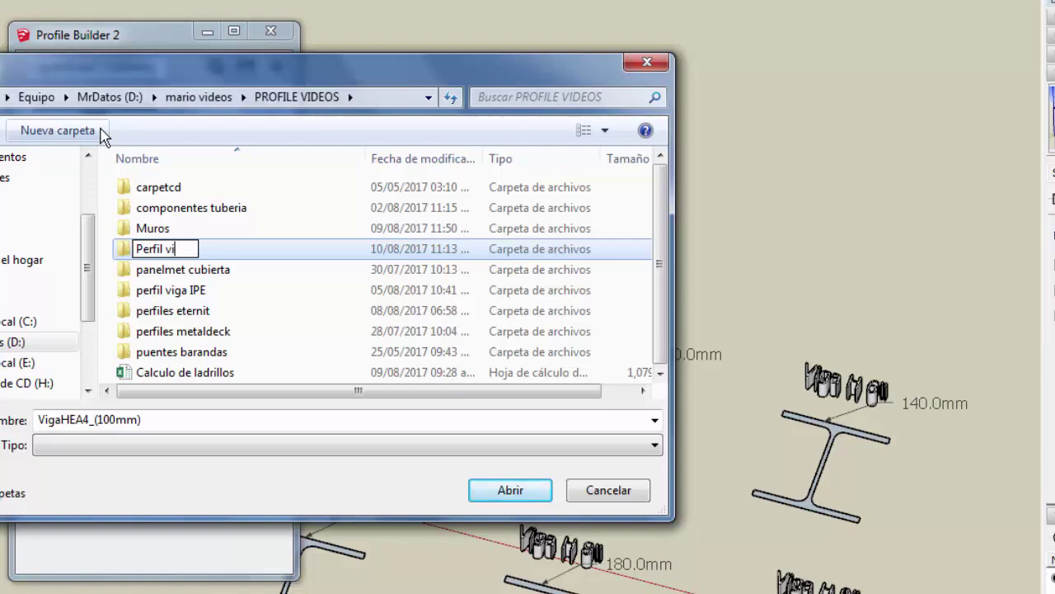
type("ga HEA")
key("Return")
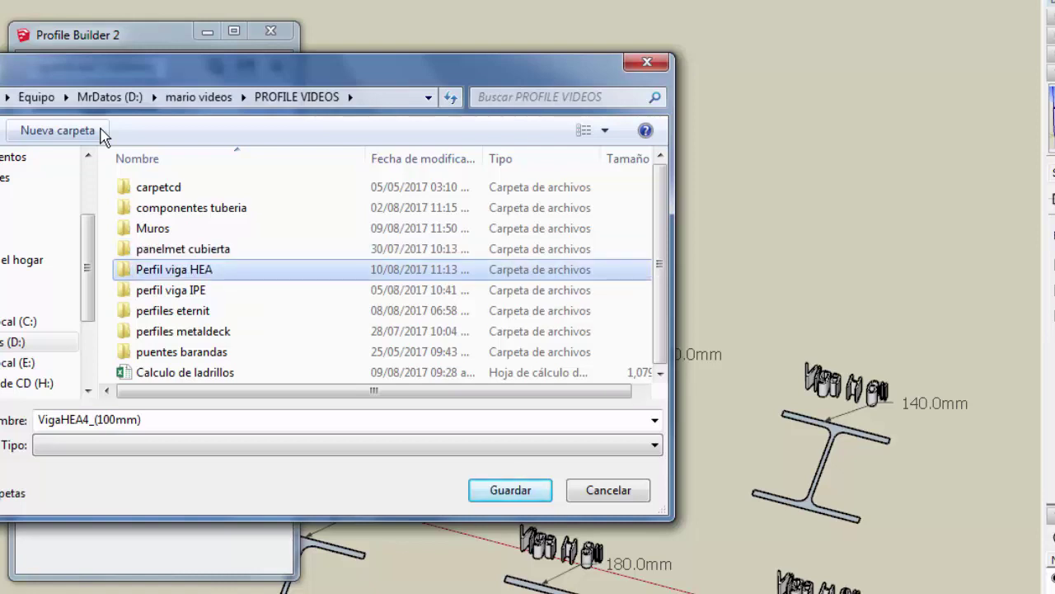
key("Return")
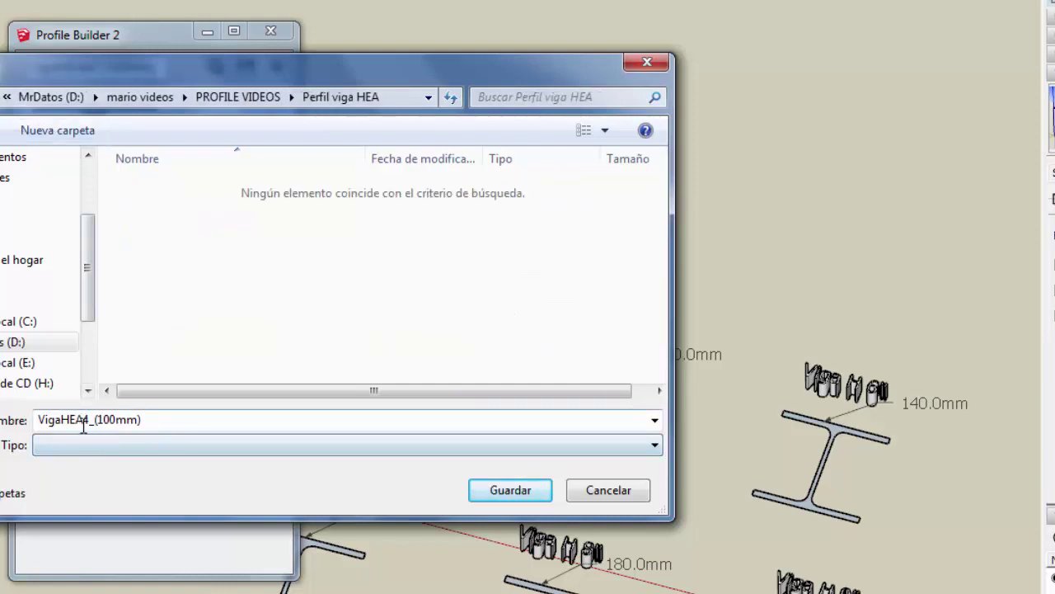
left_click(483, 490)
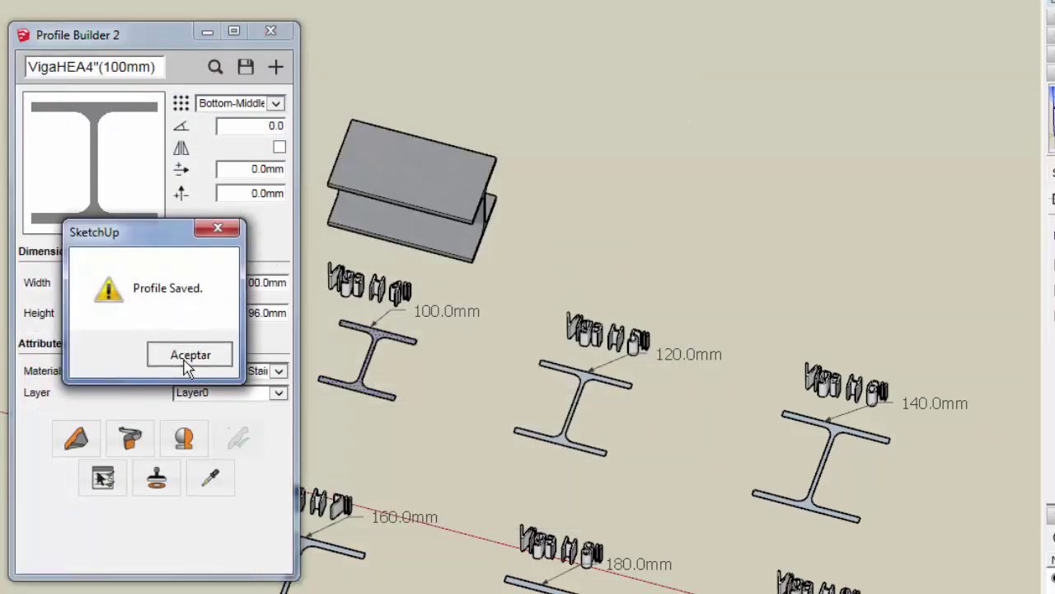
left_click(185, 360)
Select the 120mm section and create a new profile named VigaHEA5"(120mm).
scroll(338, 120, "down", 2)
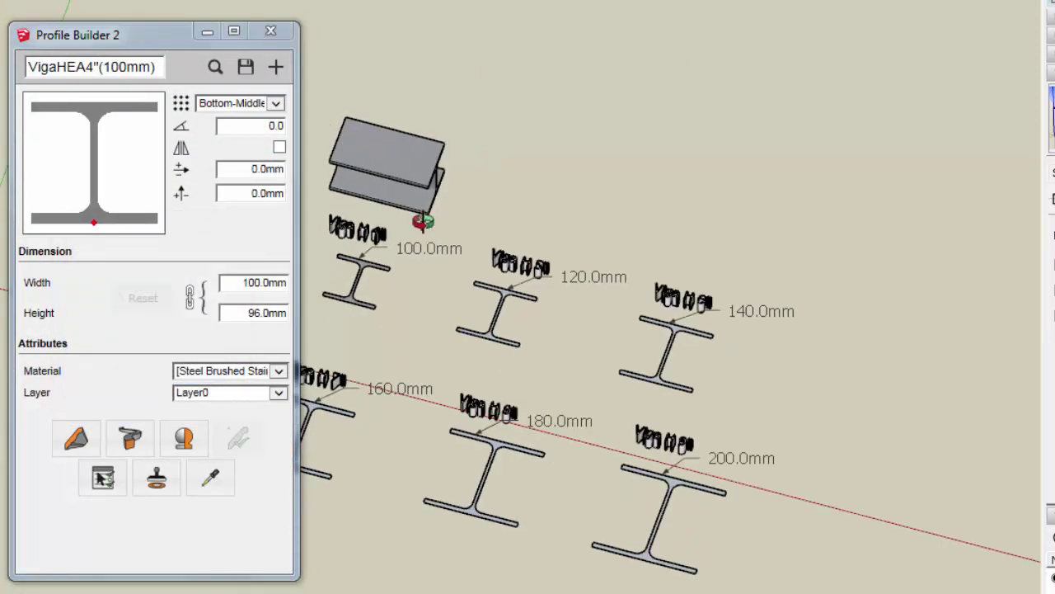
scroll(515, 309, "up", 3)
scroll(507, 311, "up", 2)
left_click(506, 306)
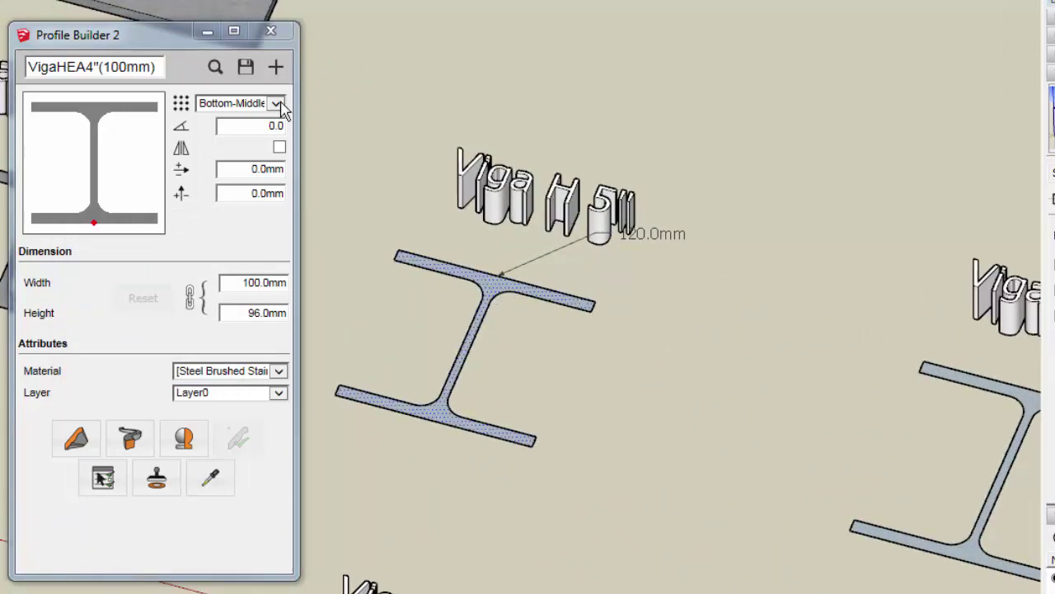
left_click(275, 67)
type("vIGA ")
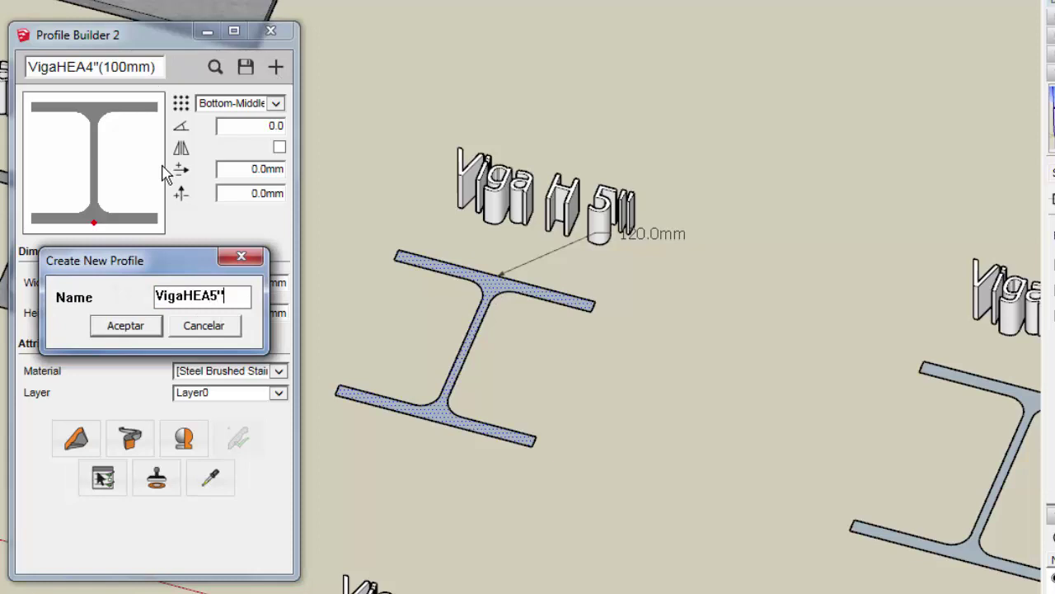
type("120MM")
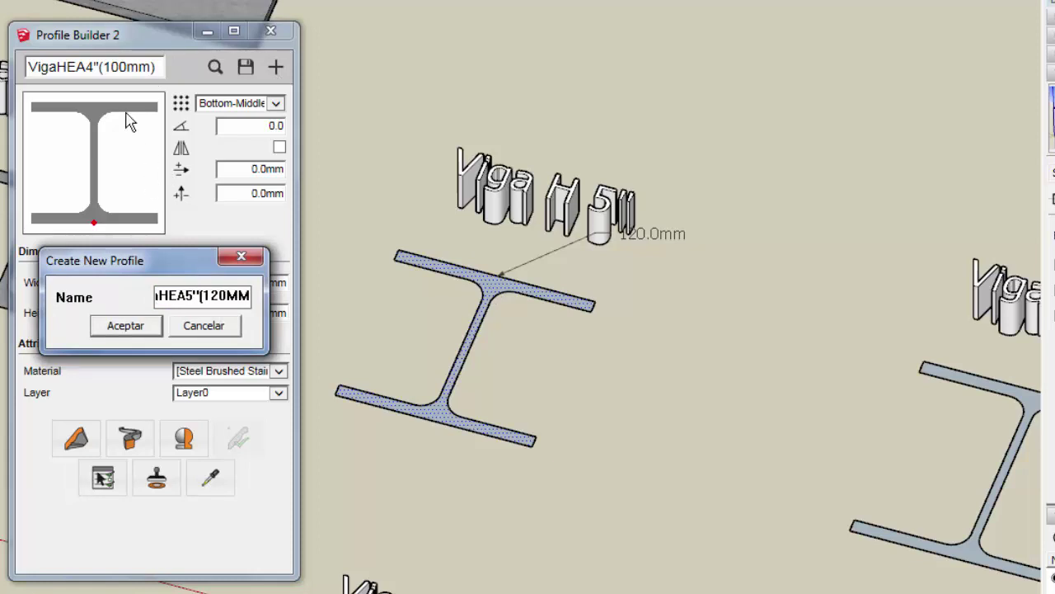
key("BackSpace")
key("BackSpace")
type("mm)")
left_click(119, 330)
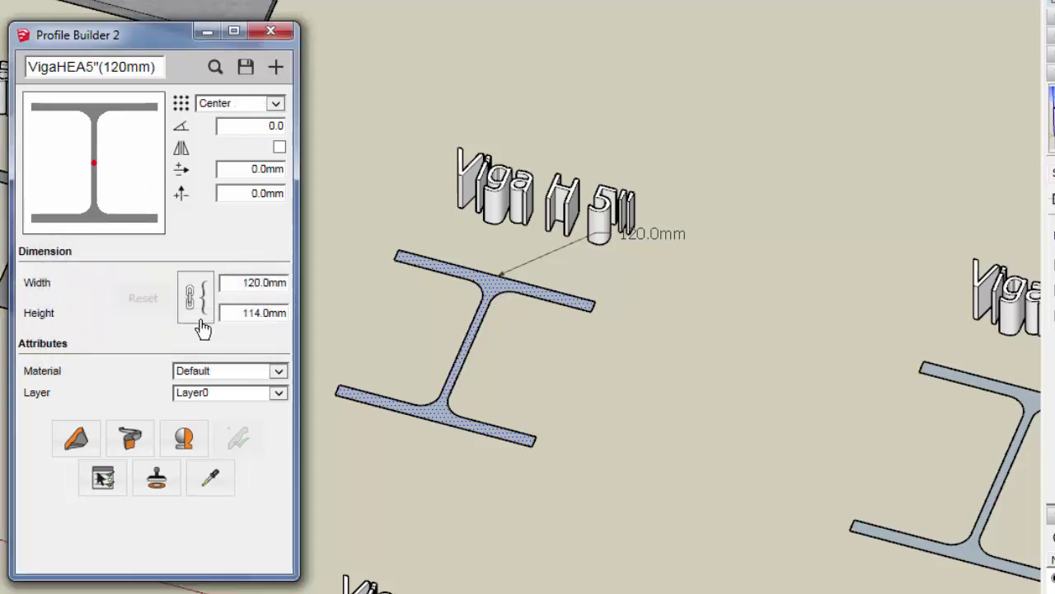
Anchor the 120mm profile at Bottom-Middle with brushed stainless steel, and save its file.
left_click_drag(243, 283, 261, 284)
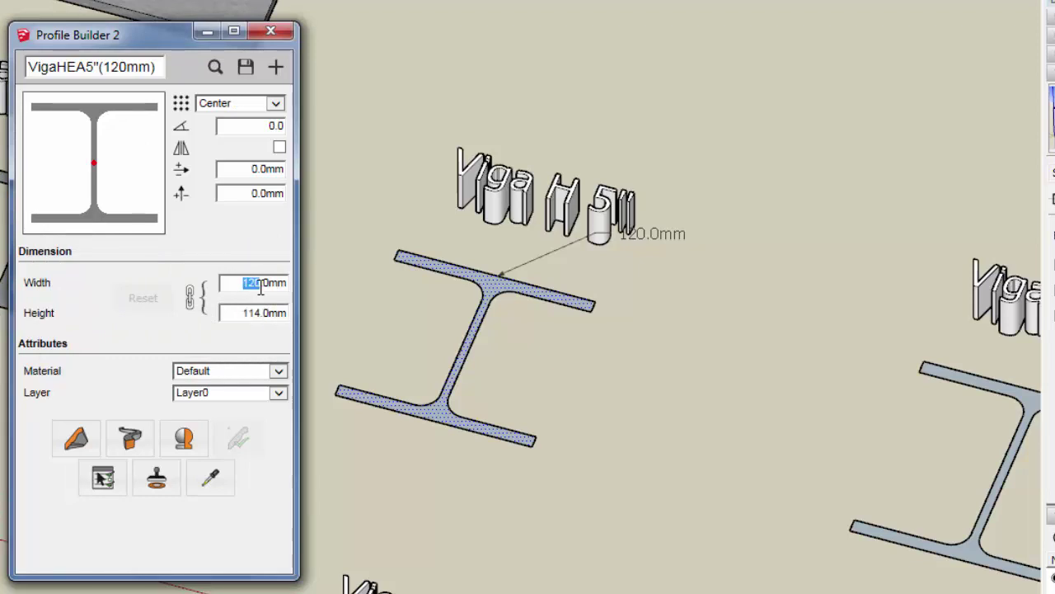
left_click(275, 103)
left_click(215, 207)
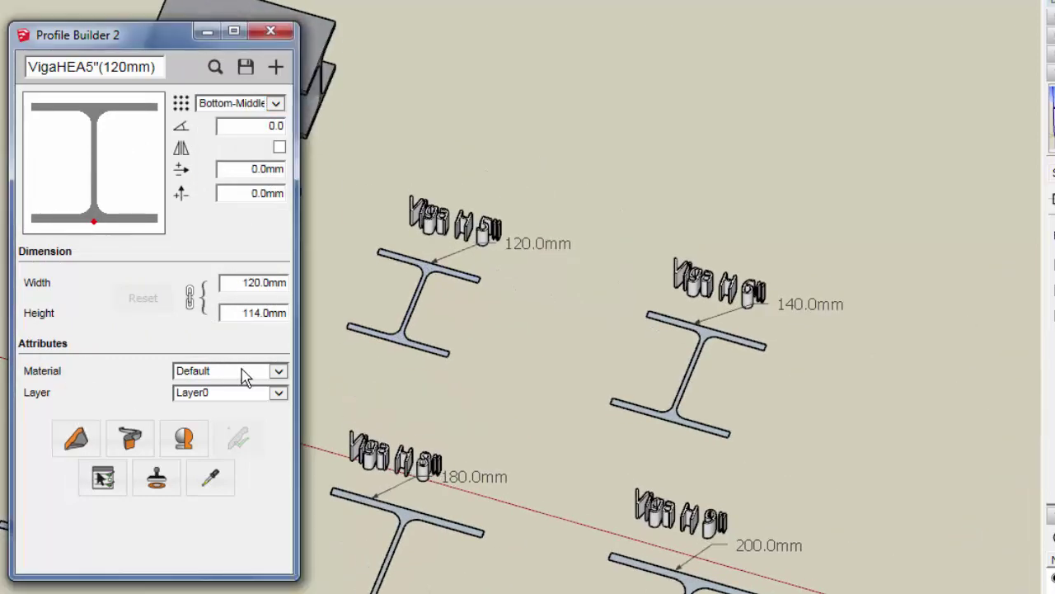
left_click(66, 452)
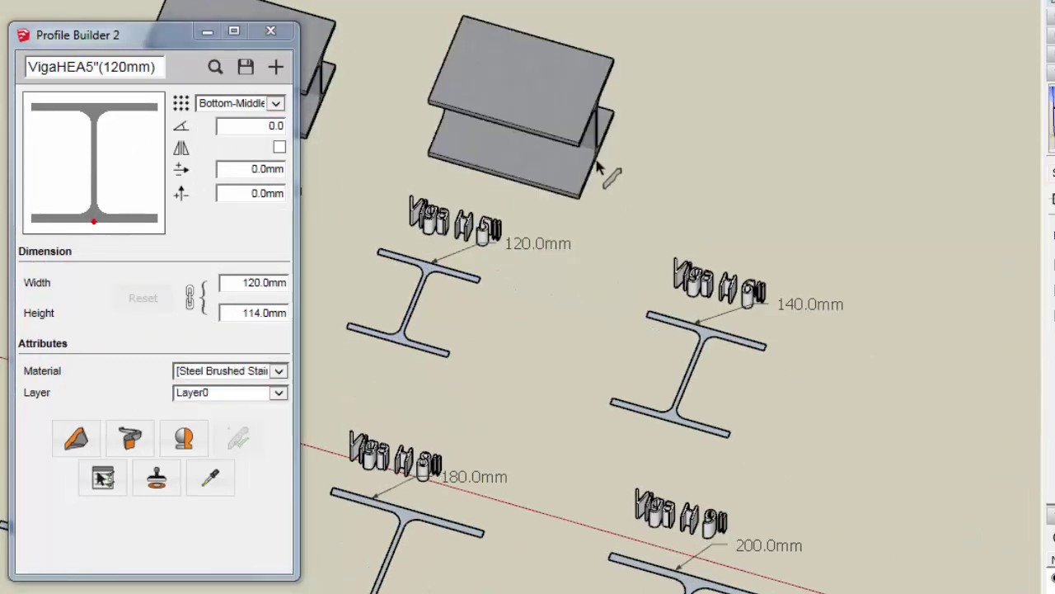
left_click(246, 66)
left_click(495, 487)
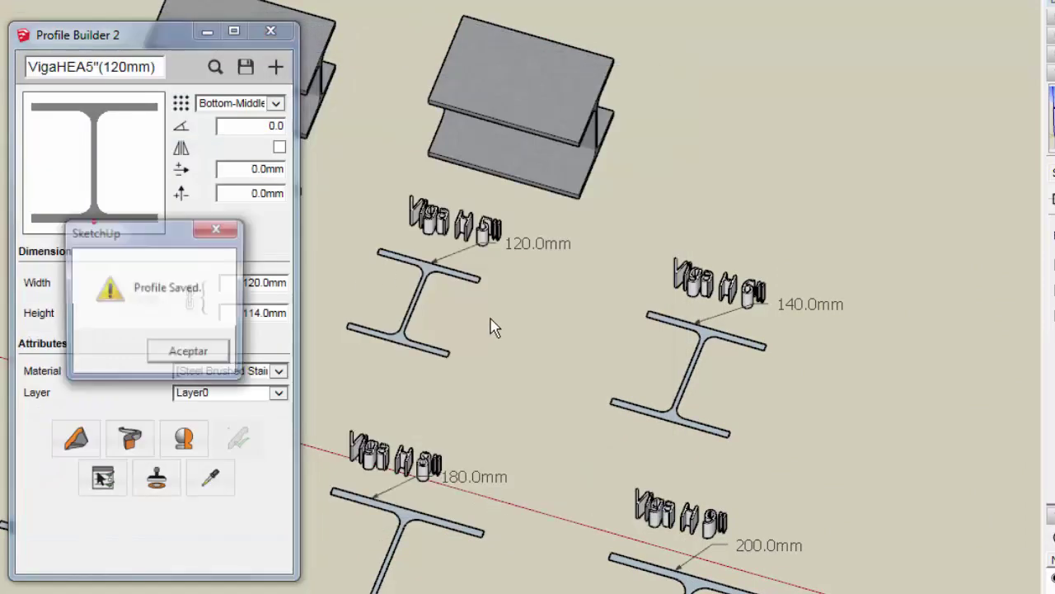
key("Return")
Select the 140mm section and create a new profile named VigaHEA6"(140mm).
scroll(503, 317, "up", 3)
left_click(509, 322)
left_click(275, 66)
type("Viga")
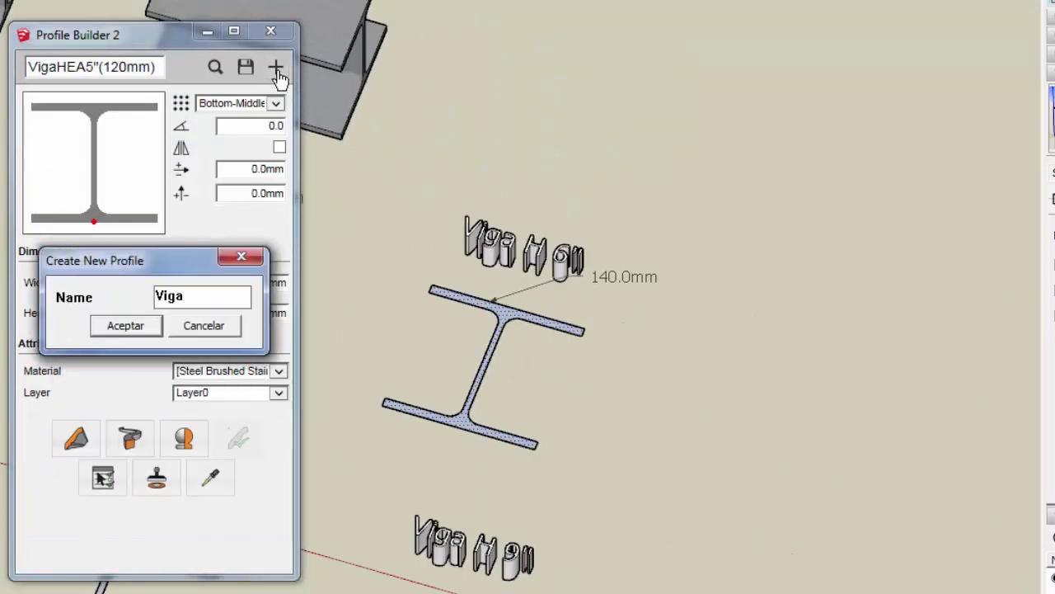
type("HEA6\"(140mm")
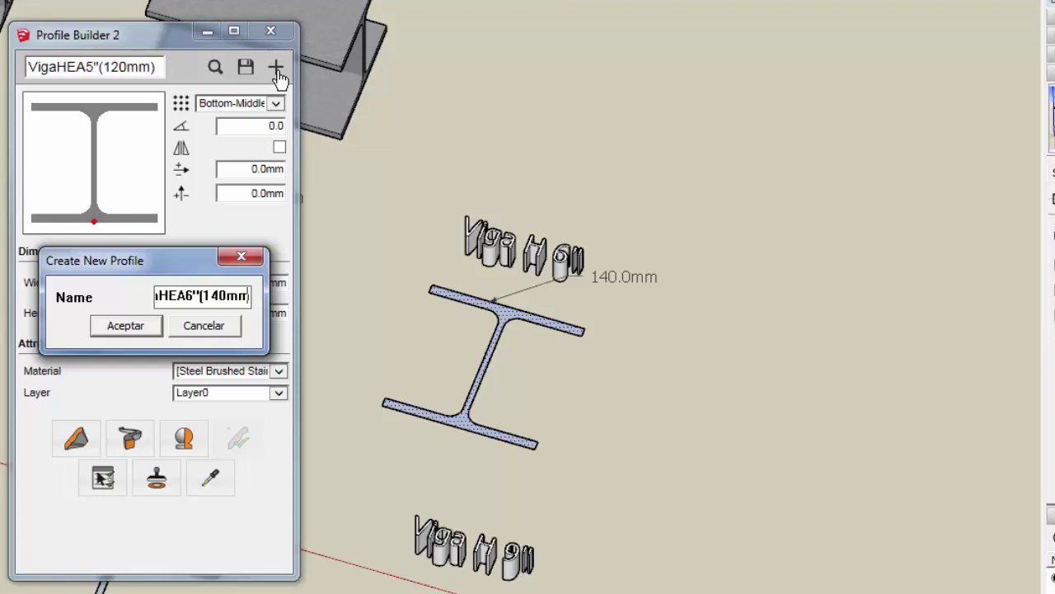
type(")")
left_click(150, 323)
Anchor the 140mm profile at Bottom-Middle and save it as VigaHEA6_(140mm).
left_click(275, 103)
left_click(235, 207)
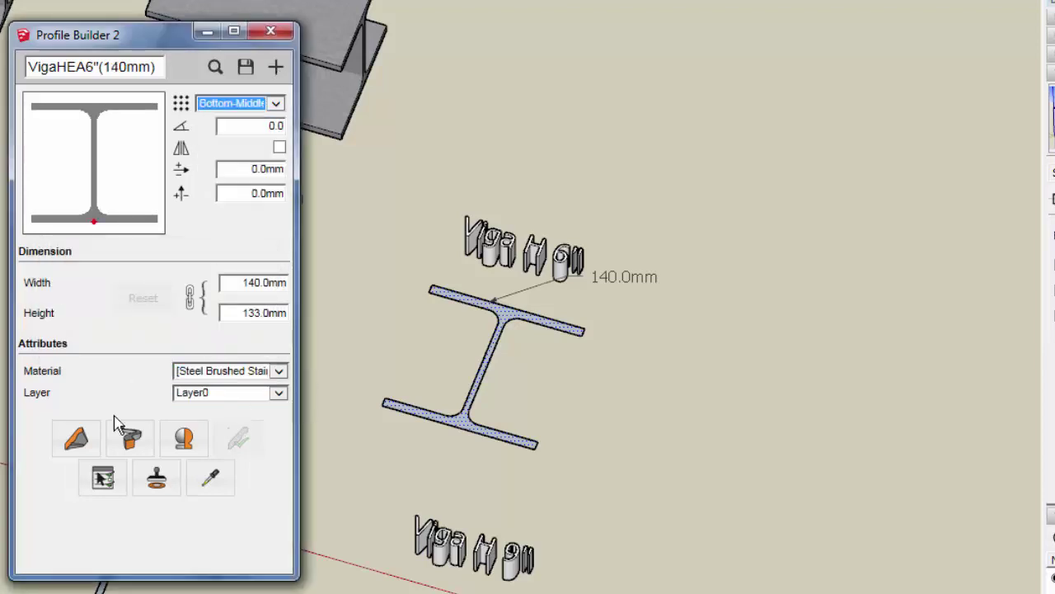
left_click(76, 438)
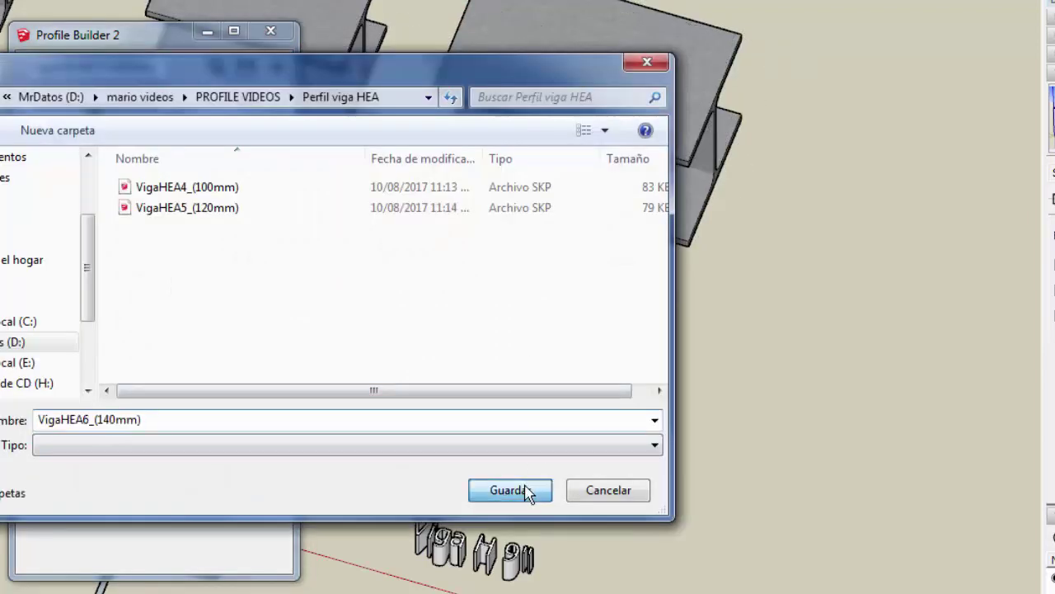
left_click(526, 491)
key("Return")
Select the 160mm section and create a new profile named VigaHEA7"(160mm).
scroll(463, 437, "down", 5)
scroll(463, 436, "up", 2)
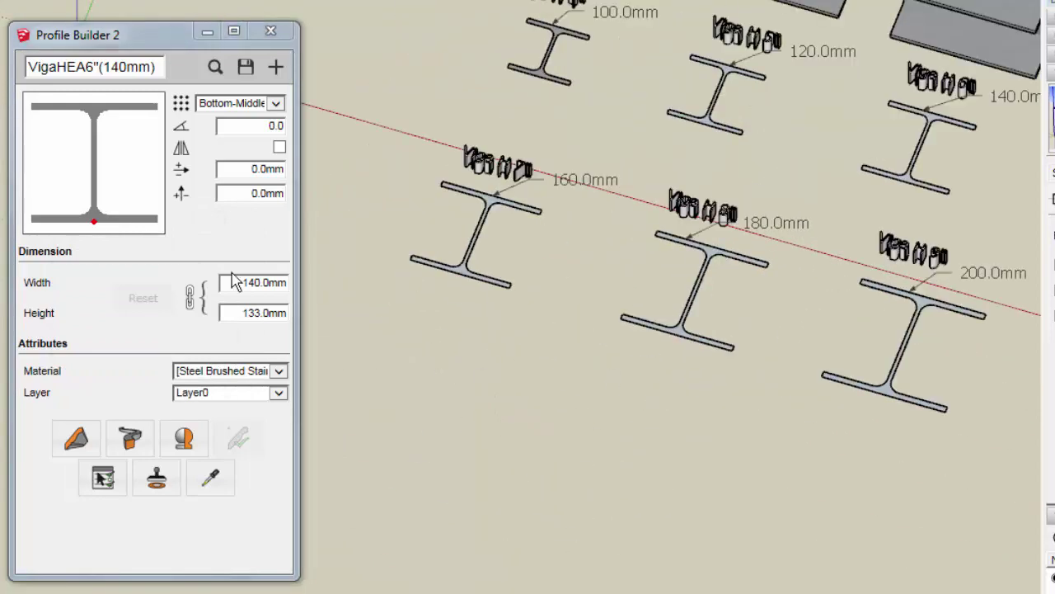
left_click(275, 66)
left_click(141, 323)
left_click(275, 67)
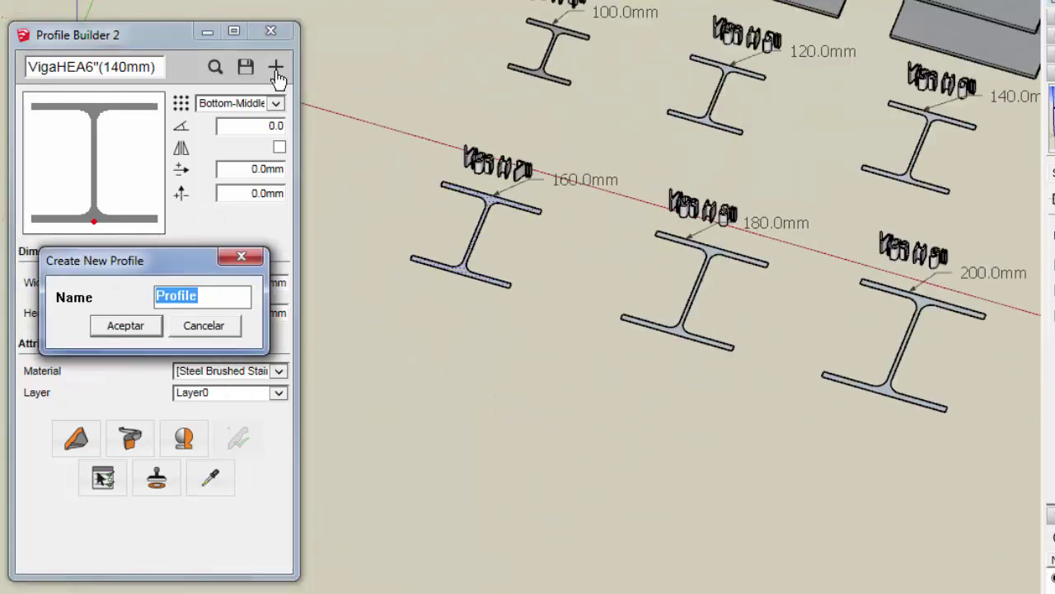
type("VigaHEA7")
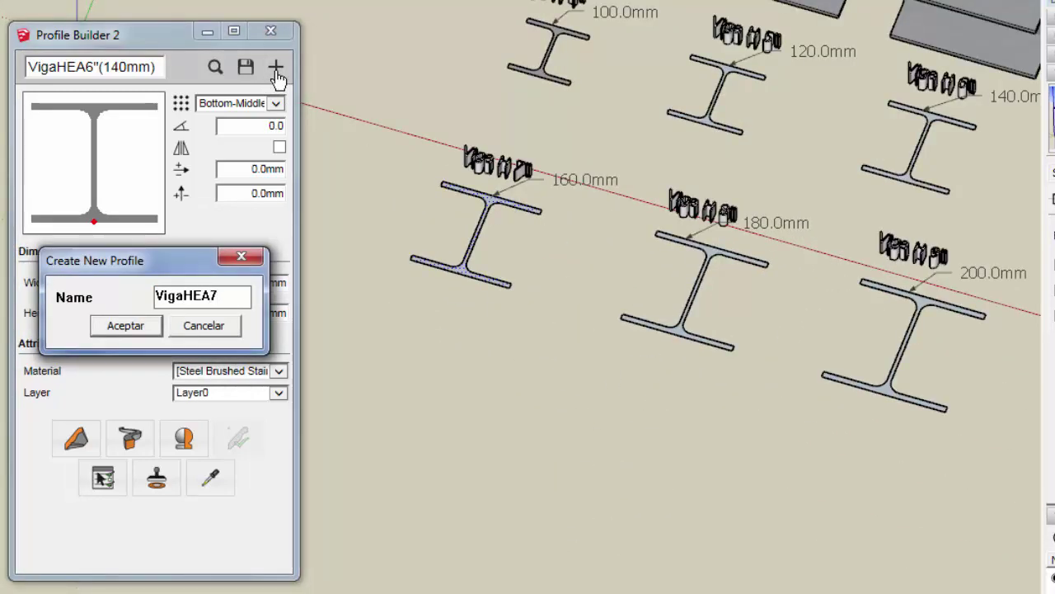
type("\"(160mm)")
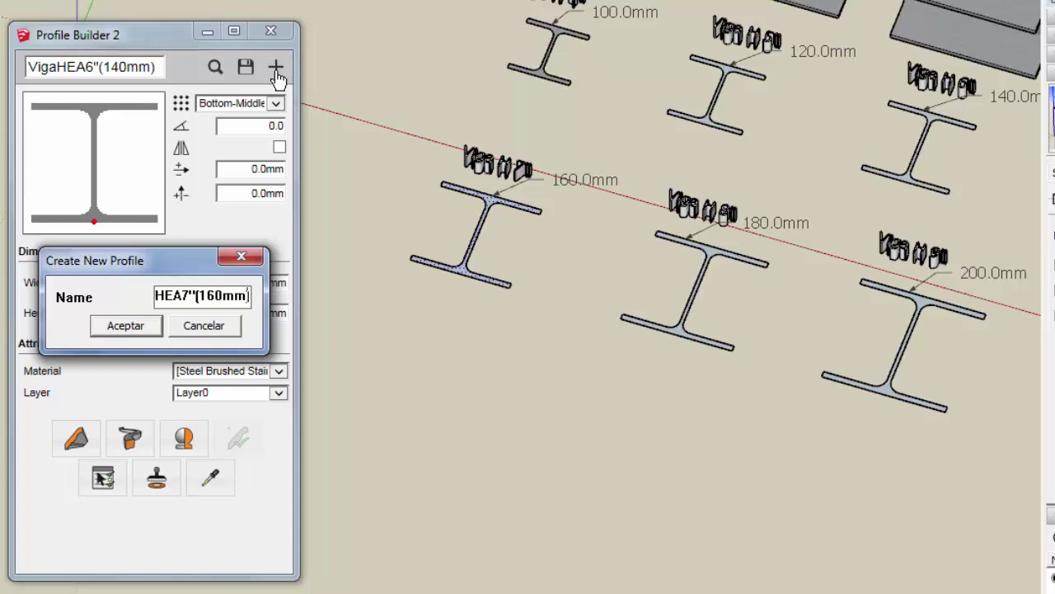
left_click(136, 325)
Anchor the 160mm profile at Bottom-Middle and extrude a 160mm beam into the model.
left_click(247, 103)
left_click(239, 207)
left_click(76, 438)
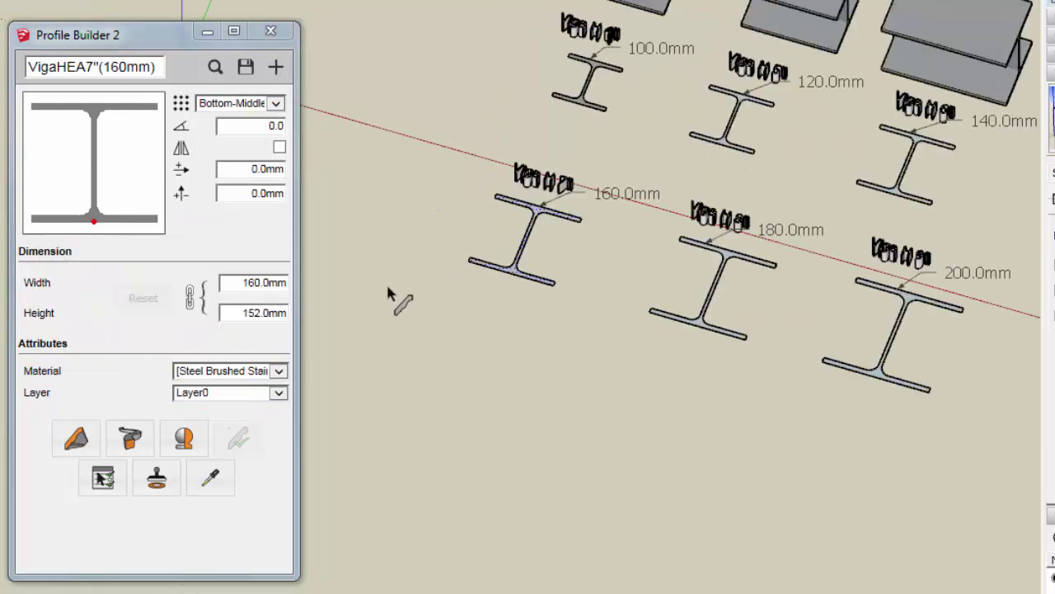
left_click(388, 294)
Move the top row of beams and labels and the lower-left beam block upward to space them out.
middle_click_drag(520, 314, 412, 131)
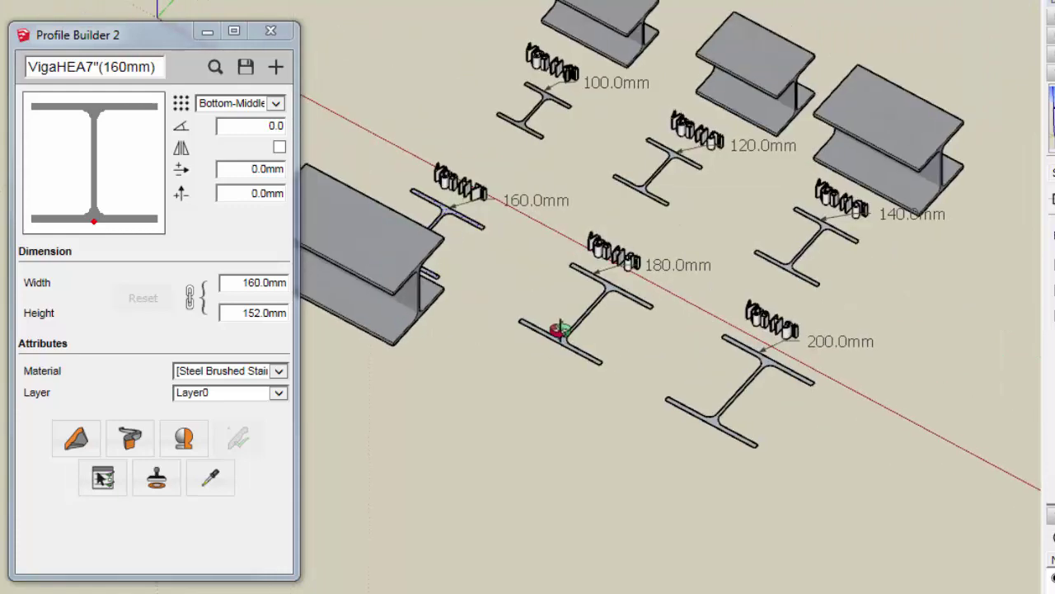
left_click_drag(721, 100, 373, 291)
key("m")
left_click_drag(750, 271, 749, 198)
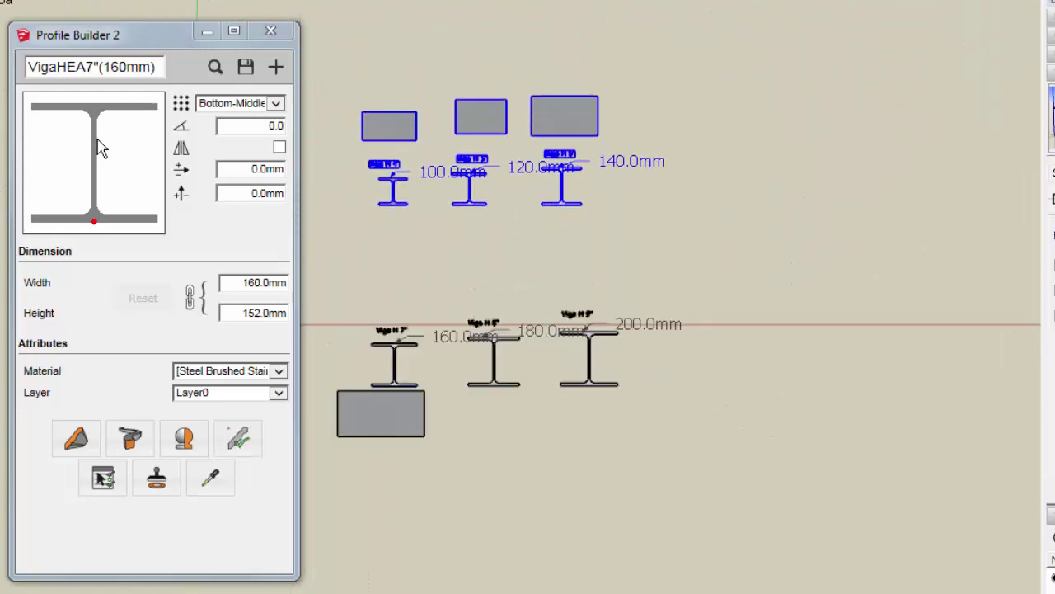
left_click(381, 412)
left_click_drag(509, 482, 550, 418)
left_click(556, 384)
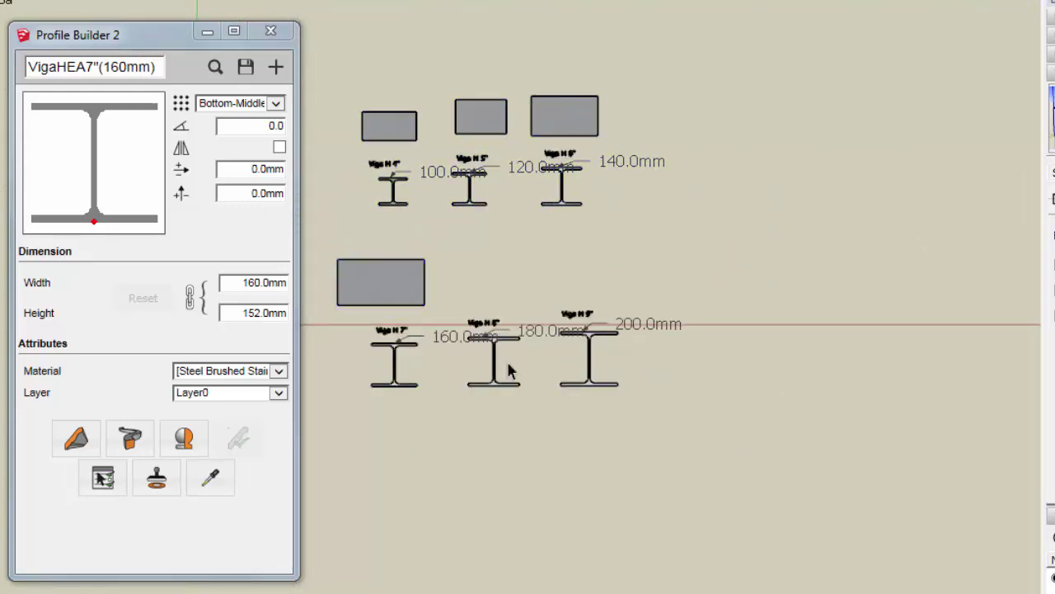
middle_click_drag(509, 371, 242, 78)
Save the 160mm profile file and dismiss the confirmation.
left_click(242, 79)
left_click(544, 486)
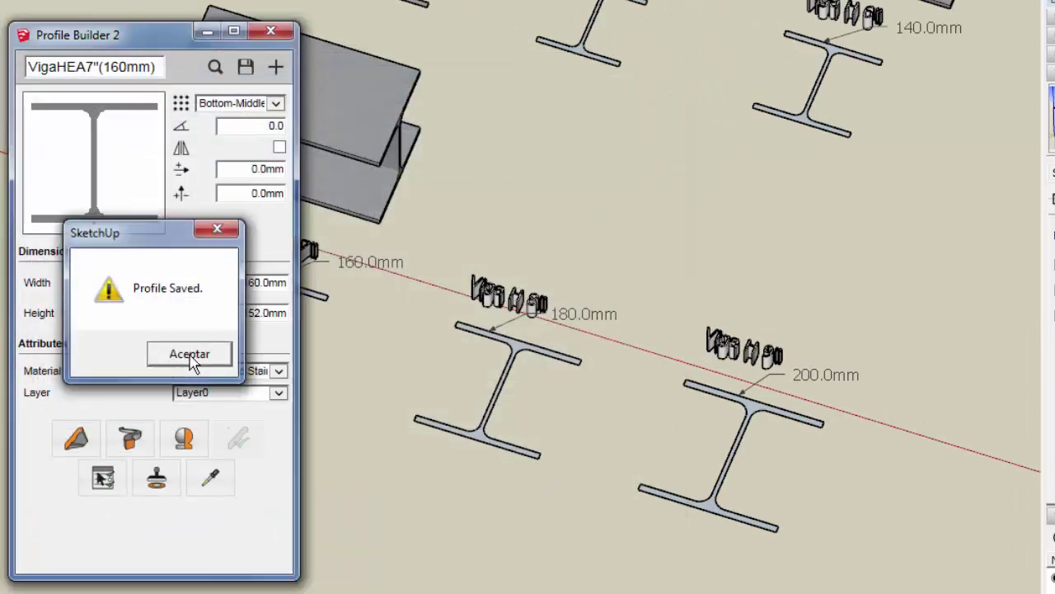
left_click(193, 358)
Create profile VigaHEA8"(180mm) in brushed stainless steel and extrude a 180mm beam.
left_click(276, 66)
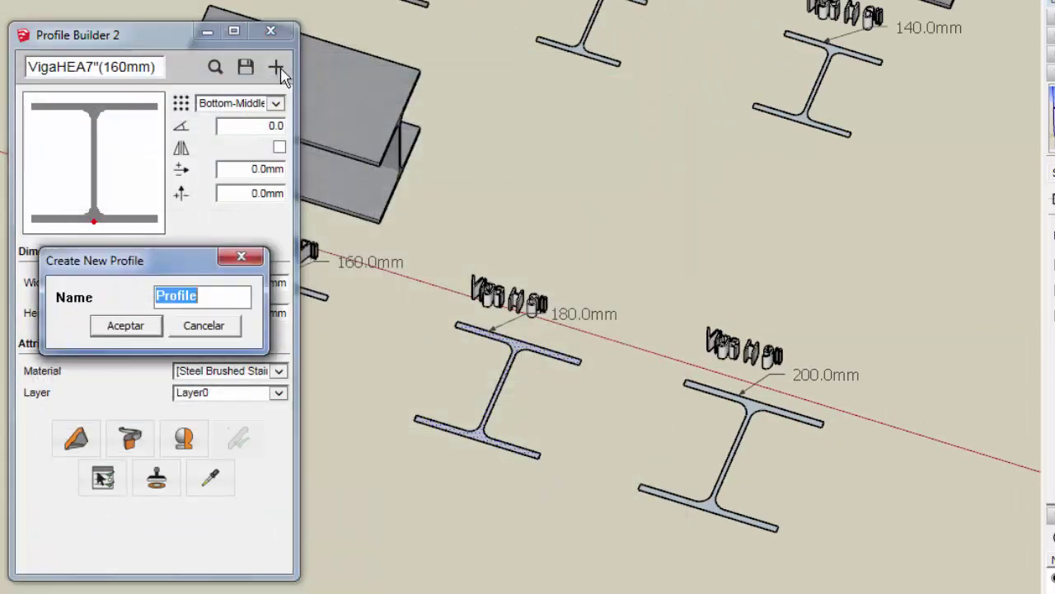
type("VigaHEA8\"(180")
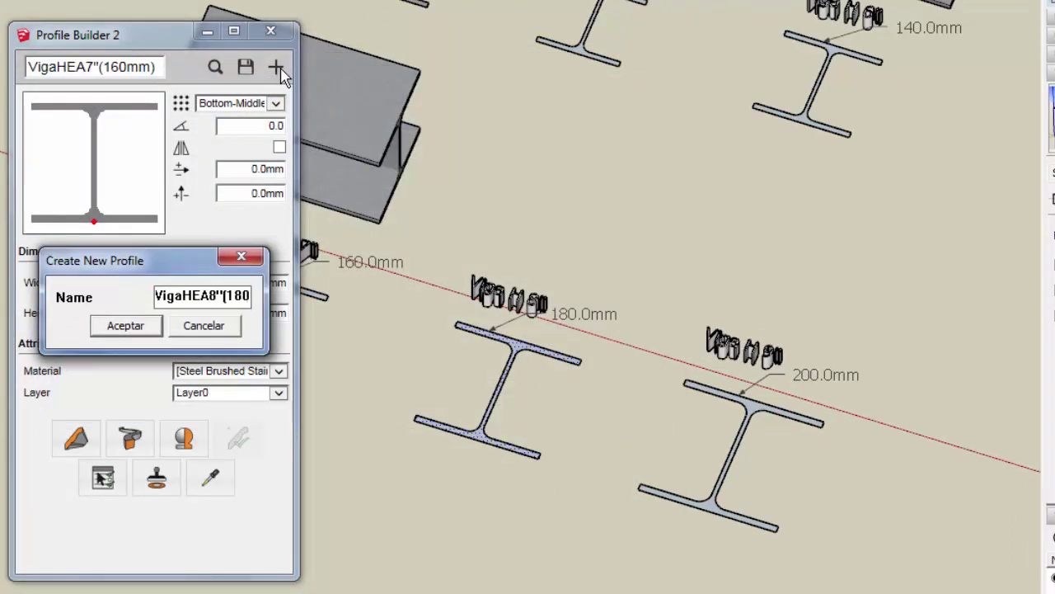
type("mm)")
left_click(125, 325)
left_click(278, 370)
left_click(236, 412)
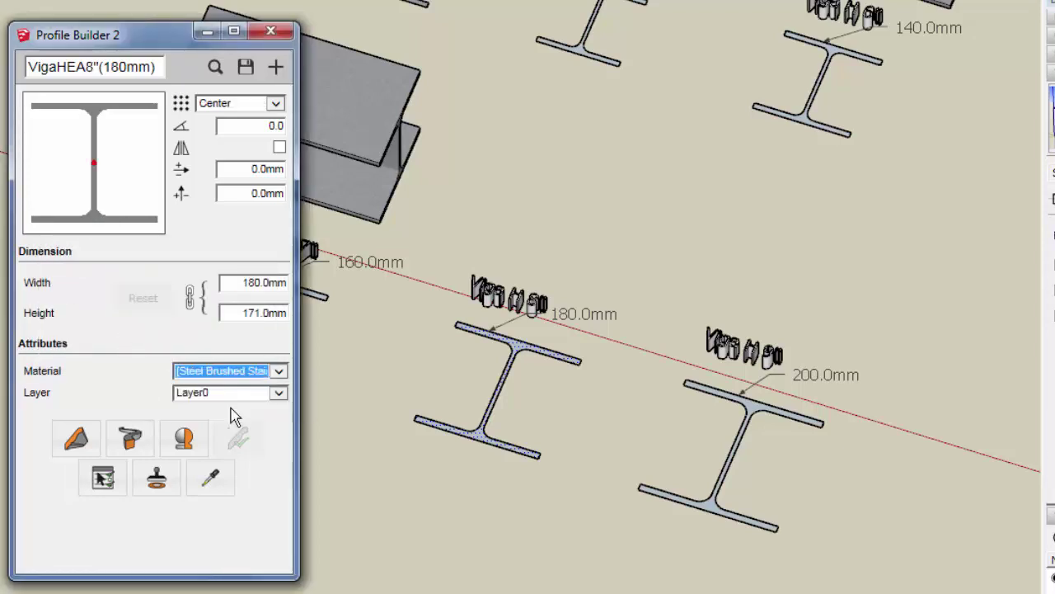
left_click(76, 438)
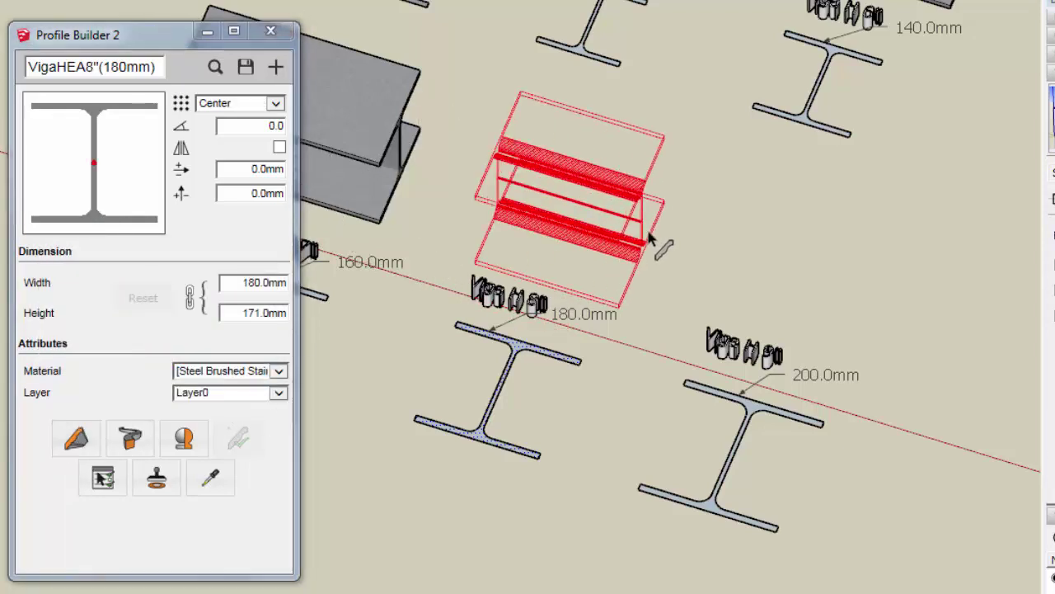
left_click(656, 239)
middle_click_drag(655, 239, 593, 284)
Set the 180mm profile's anchor to Bottom-Middle.
scroll(569, 309, "down", 2)
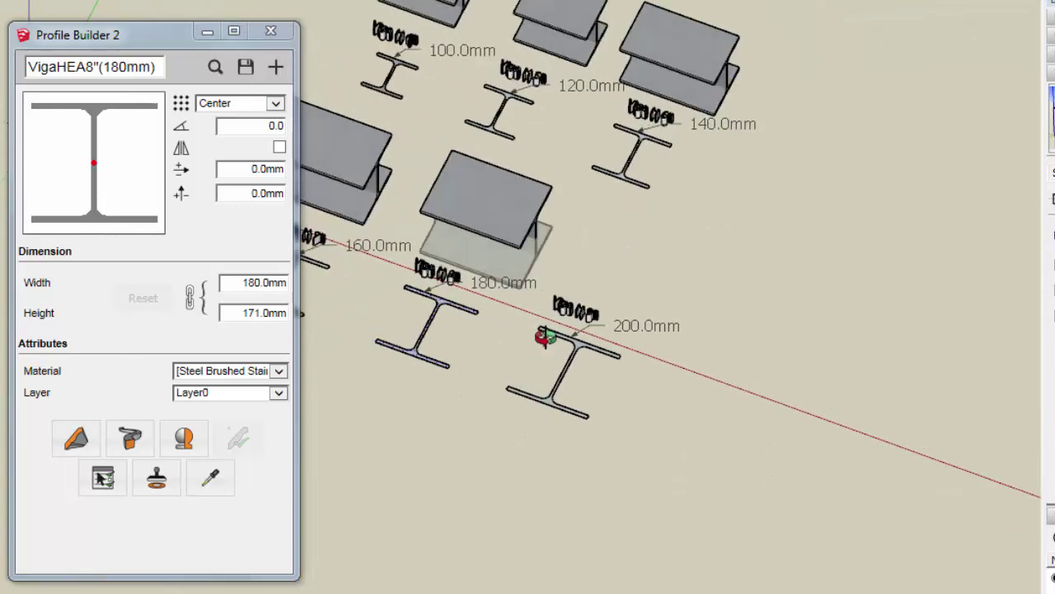
scroll(541, 248, "down", 1)
scroll(518, 189, "up", 3)
left_click(246, 218)
left_click(246, 218)
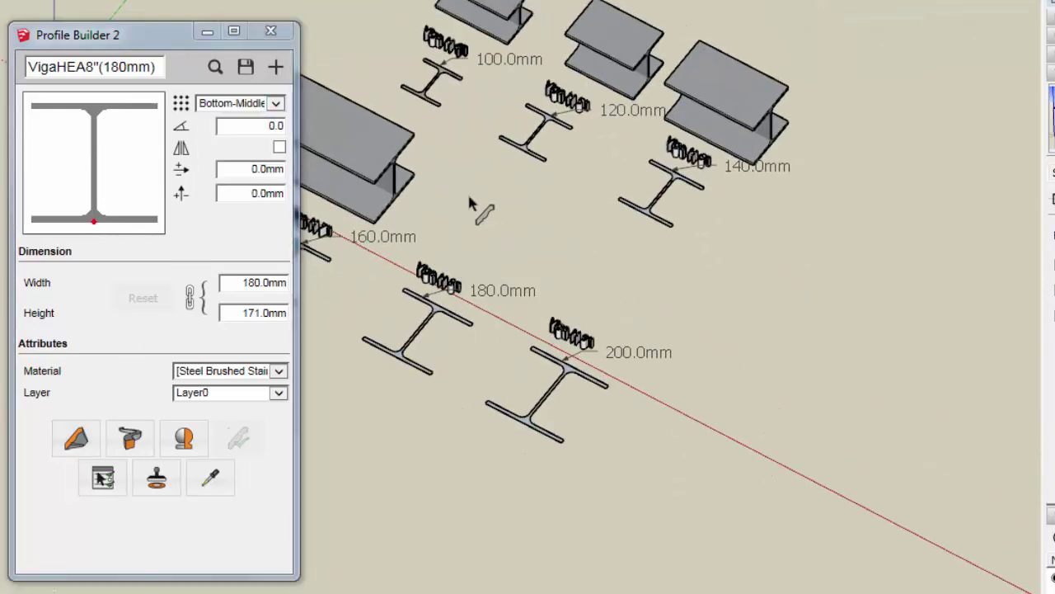
Save the 180mm profile, then start a new profile VigaHEA9"(200mm) from the 200mm face.
left_click(558, 247)
scroll(608, 395, "up", 2)
scroll(608, 396, "up", 1)
left_click(246, 66)
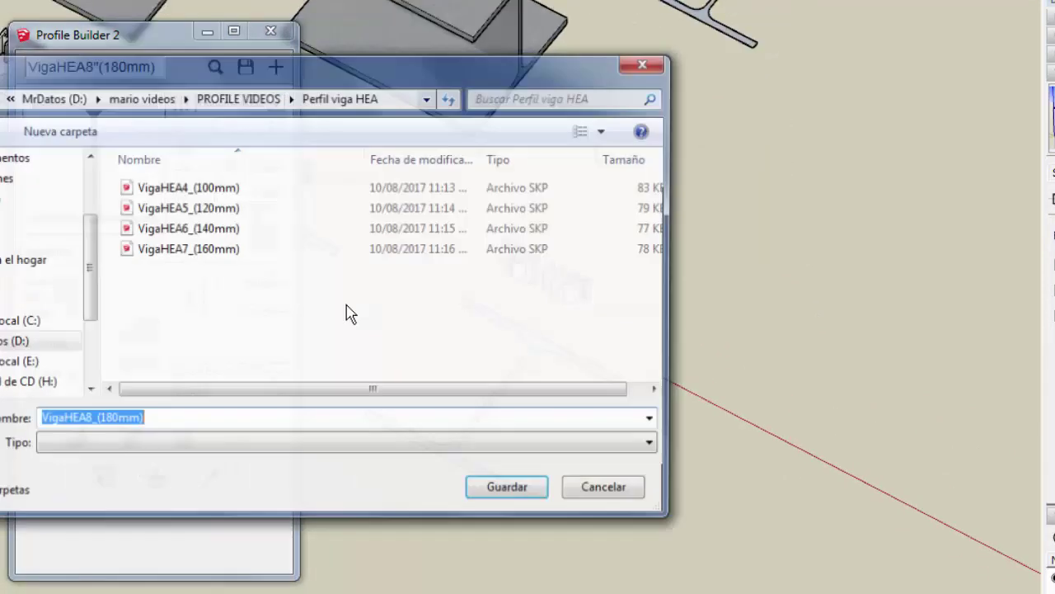
key("Escape")
left_click(275, 67)
type("Viga")
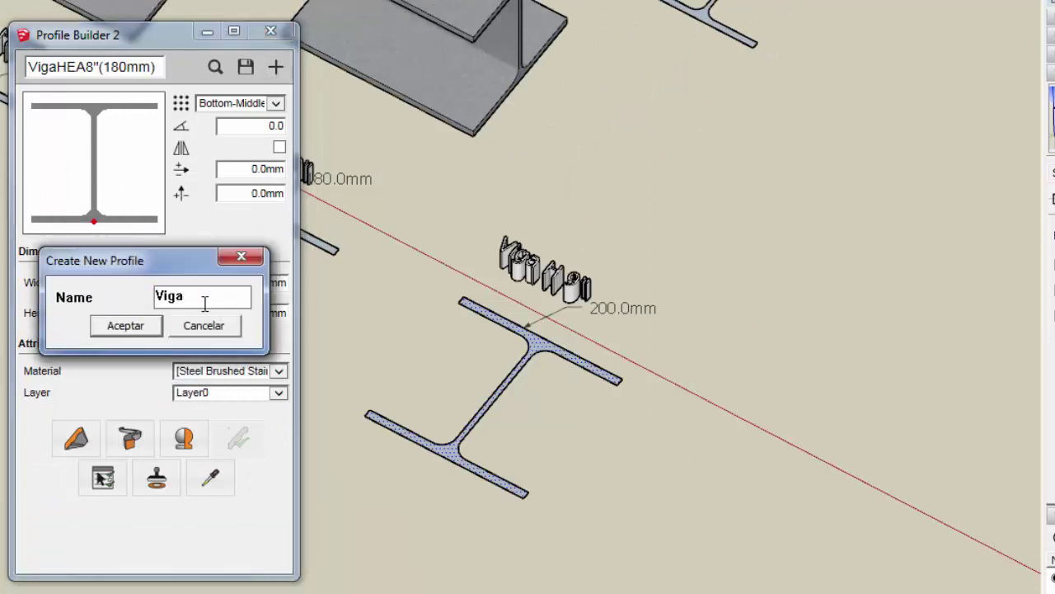
type("HEA9\"(")
type("200mm)")
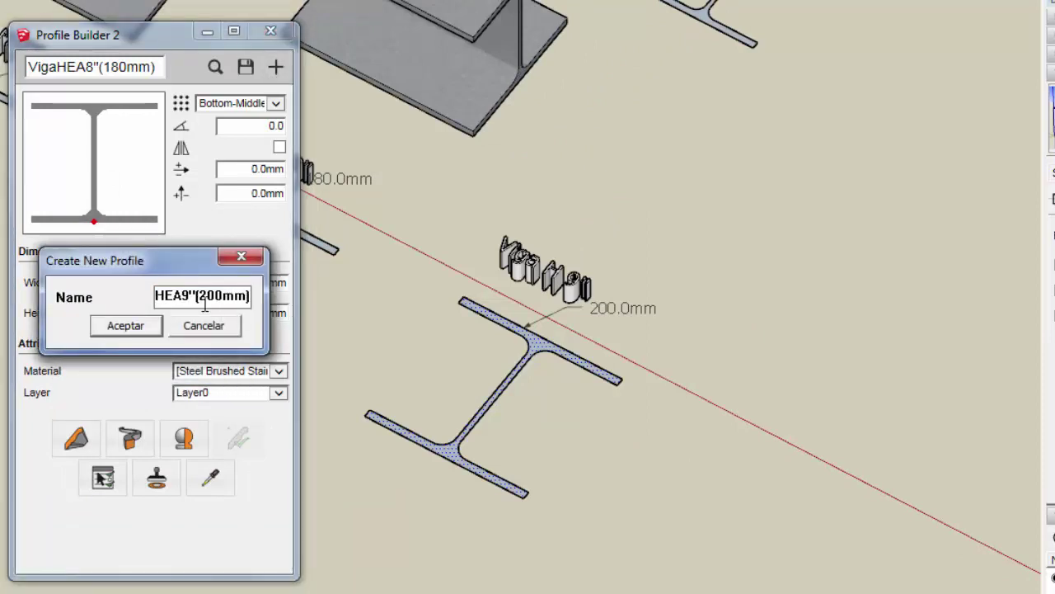
Confirm VigaHEA9"(200mm), anchor it Bottom-Middle in brushed steel, and place the 200mm beam.
left_click(119, 338)
left_click(275, 103)
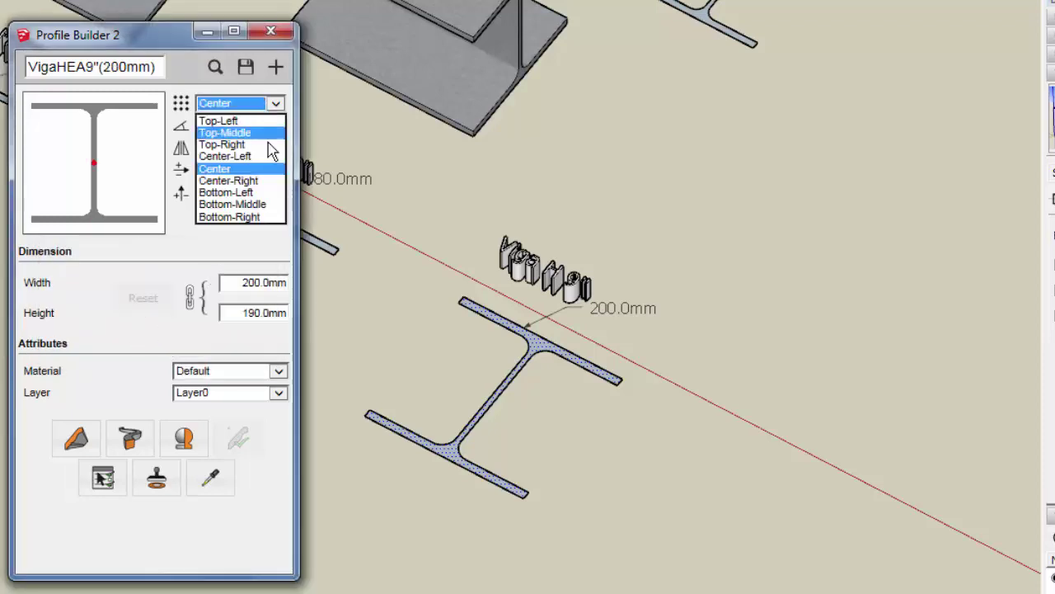
left_click(239, 205)
left_click(279, 370)
left_click(240, 413)
left_click(742, 219)
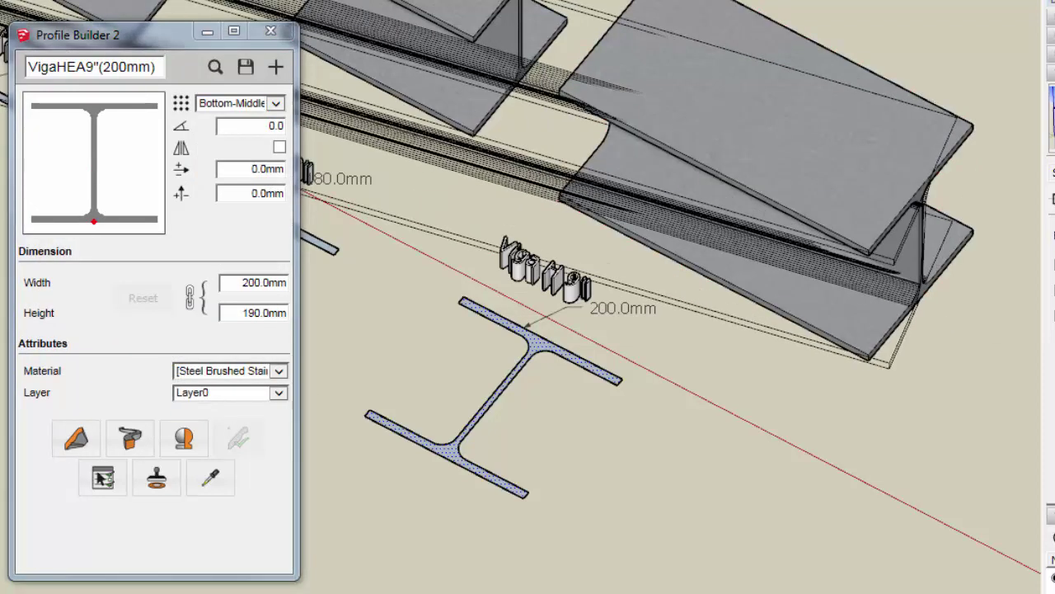
Save the 200mm profile as VigaHEA9_(200mm) and dismiss the confirmation.
scroll(629, 321, "down", 4)
scroll(651, 330, "down", 1)
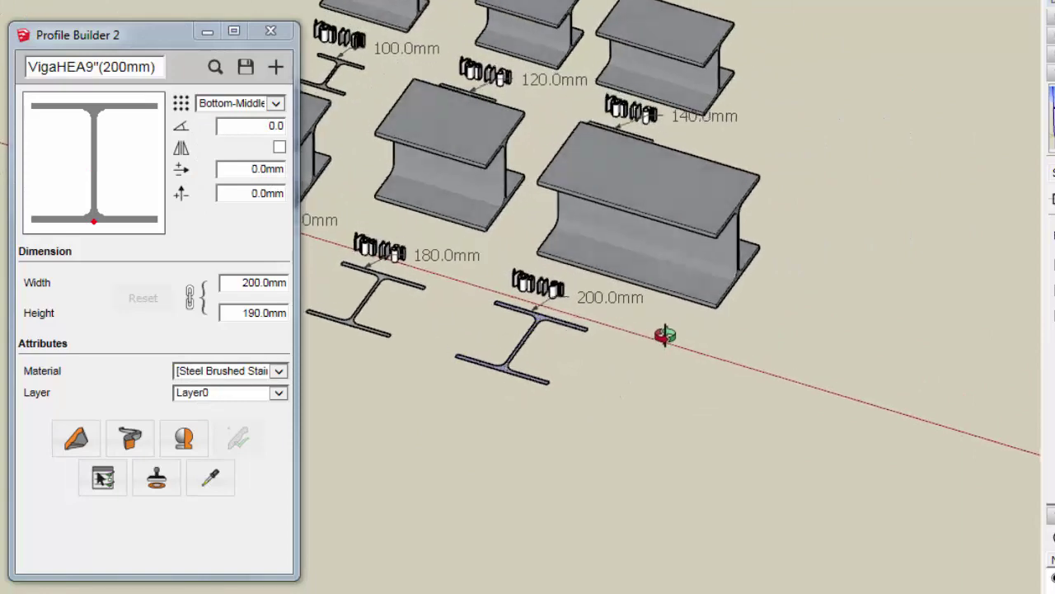
scroll(666, 336, "down", 1)
scroll(634, 241, "down", 1)
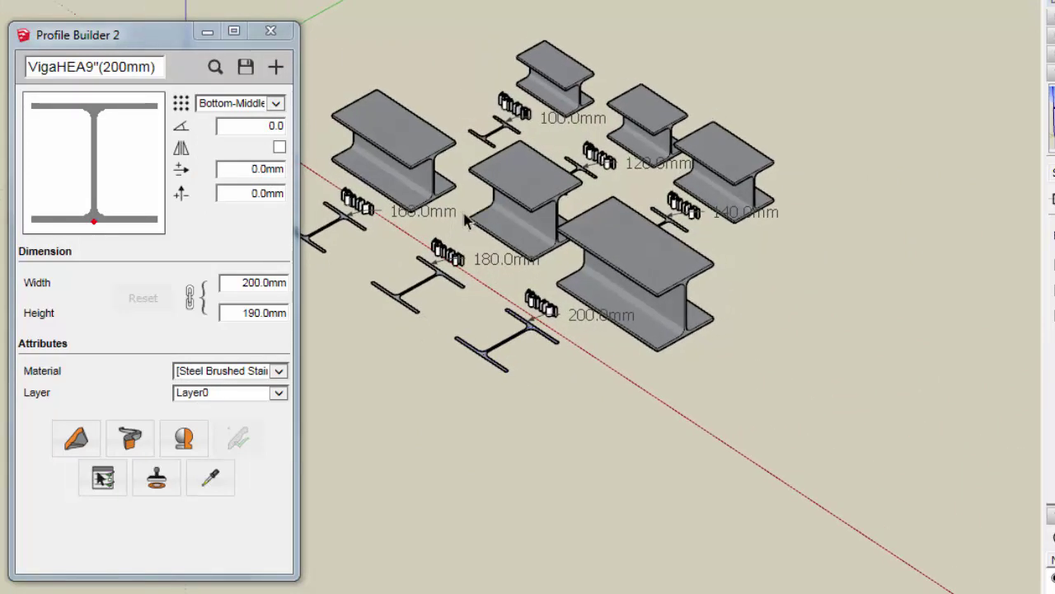
scroll(563, 239, "up", 3)
scroll(576, 246, "up", 1)
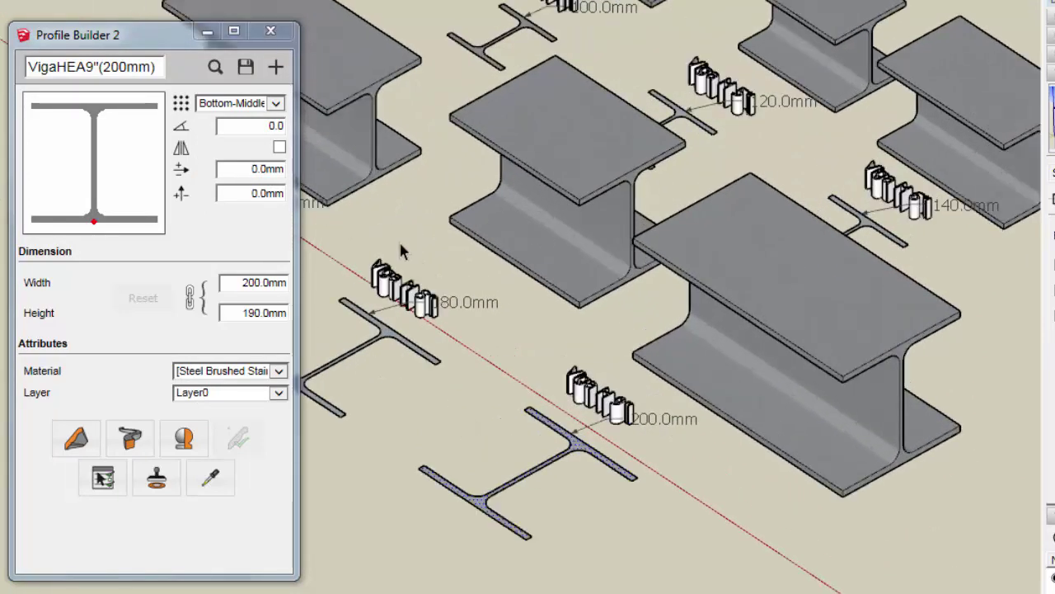
scroll(412, 243, "down", 3)
scroll(492, 102, "up", 1)
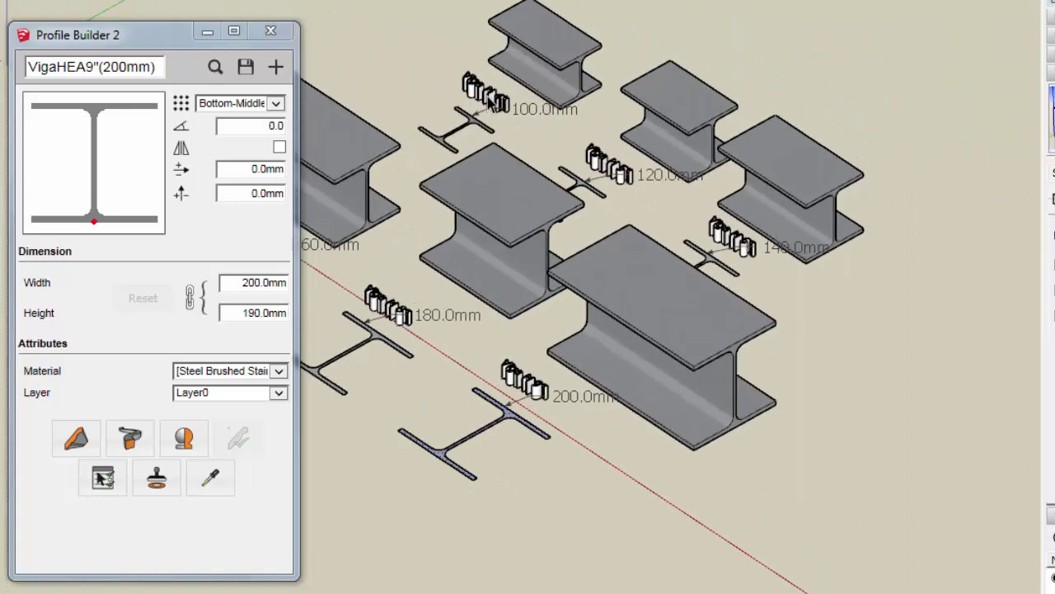
scroll(490, 99, "up", 2)
scroll(488, 106, "down", 2)
scroll(587, 449, "up", 2)
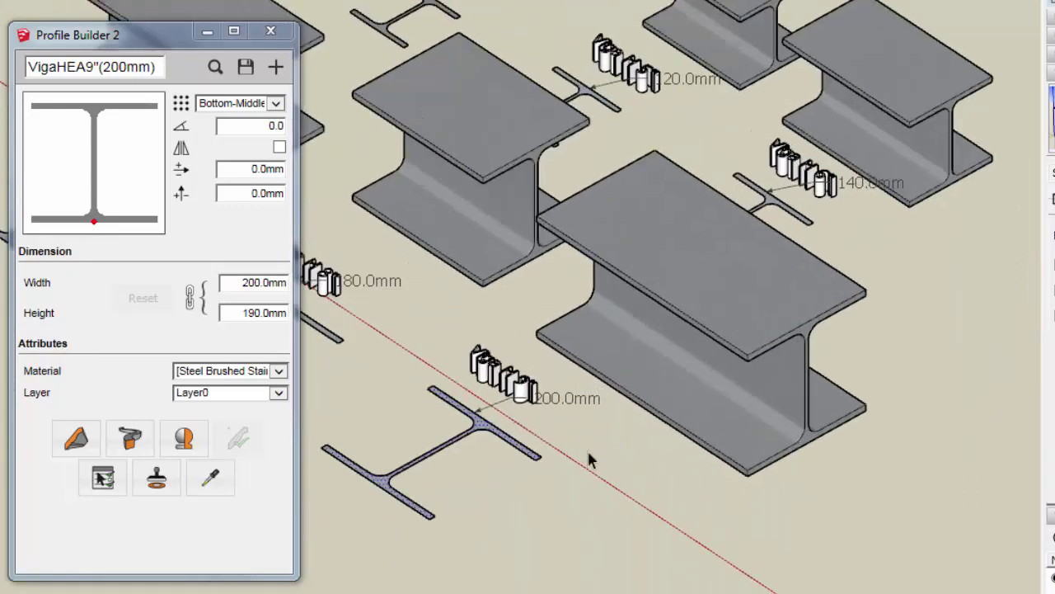
scroll(587, 446, "up", 1)
scroll(588, 451, "down", 1)
scroll(588, 451, "down", 1)
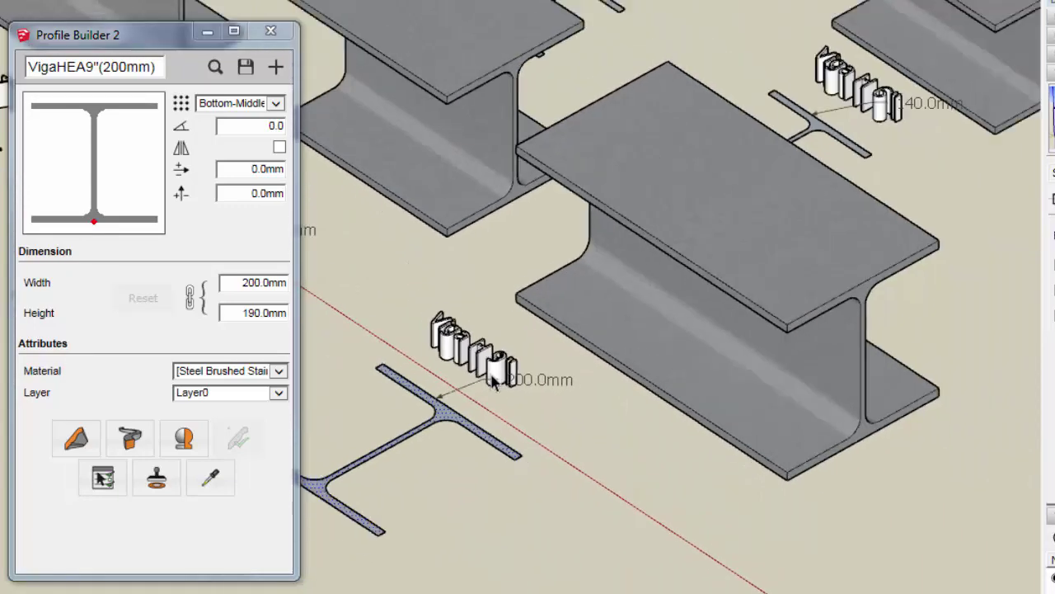
scroll(587, 388, "down", 2)
scroll(586, 327, "down", 1)
scroll(587, 328, "down", 1)
scroll(643, 329, "down", 1)
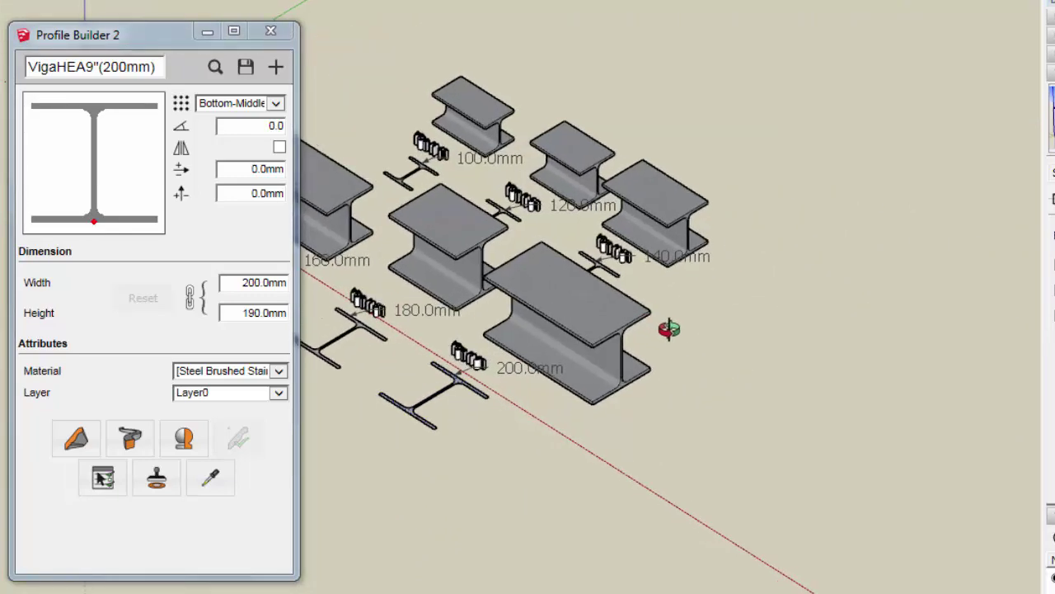
scroll(693, 334, "down", 1)
scroll(734, 330, "down", 1)
scroll(701, 293, "up", 1)
scroll(493, 256, "up", 1)
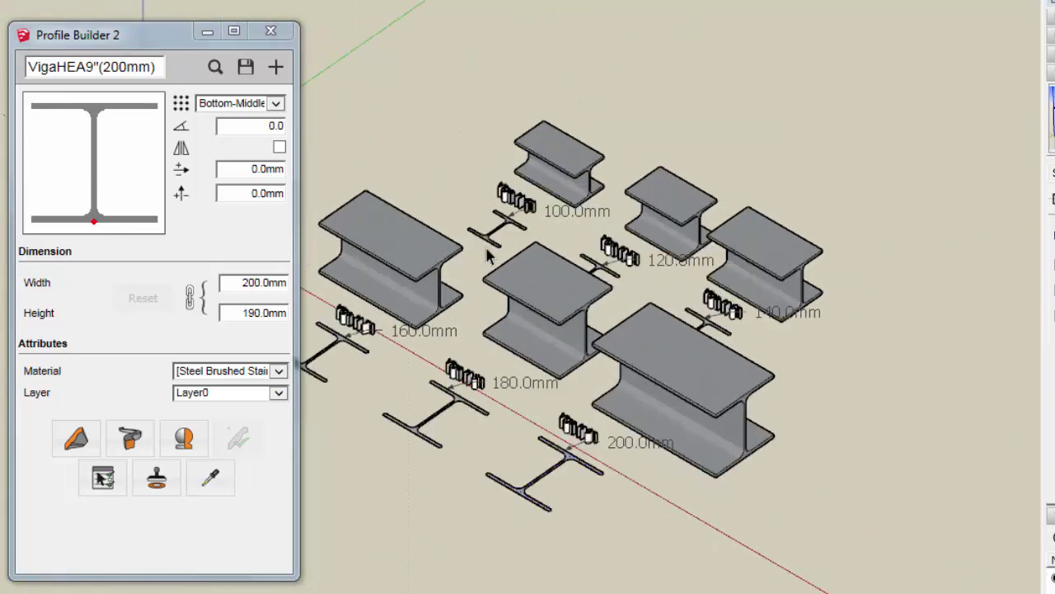
scroll(462, 260, "up", 1)
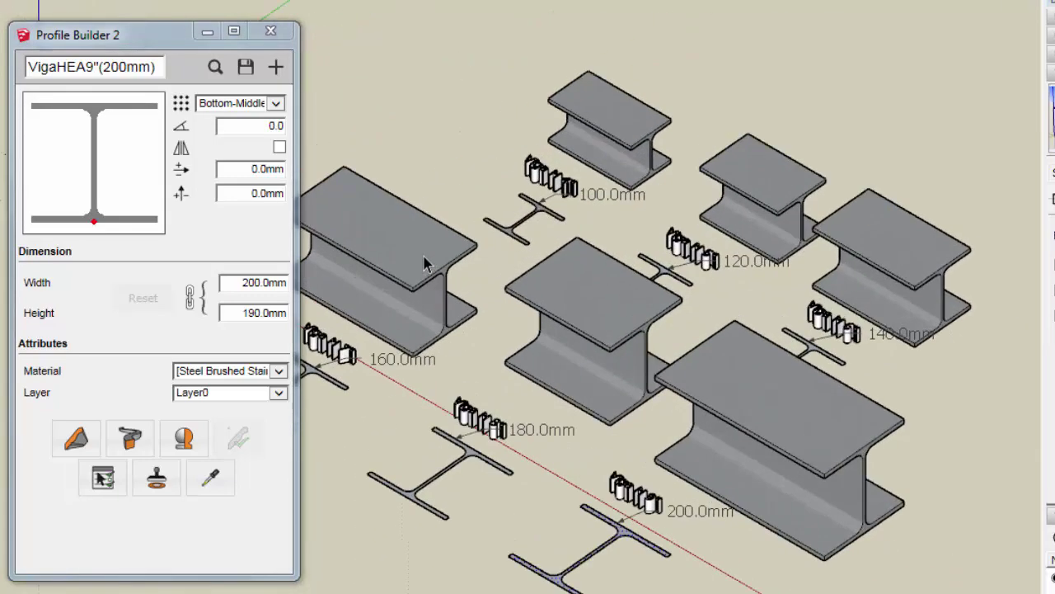
left_click(246, 69)
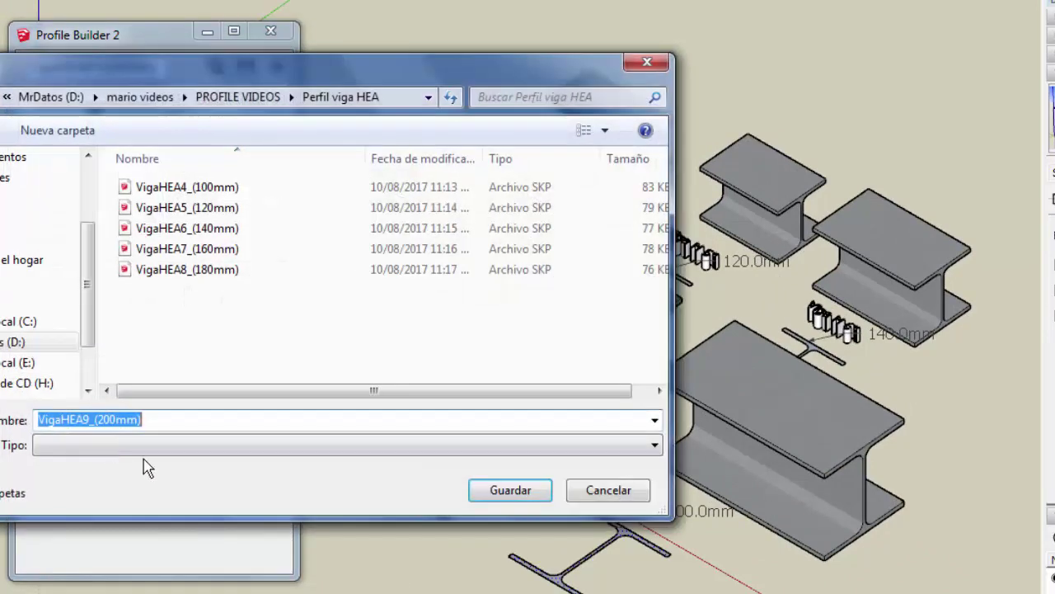
left_click(542, 493)
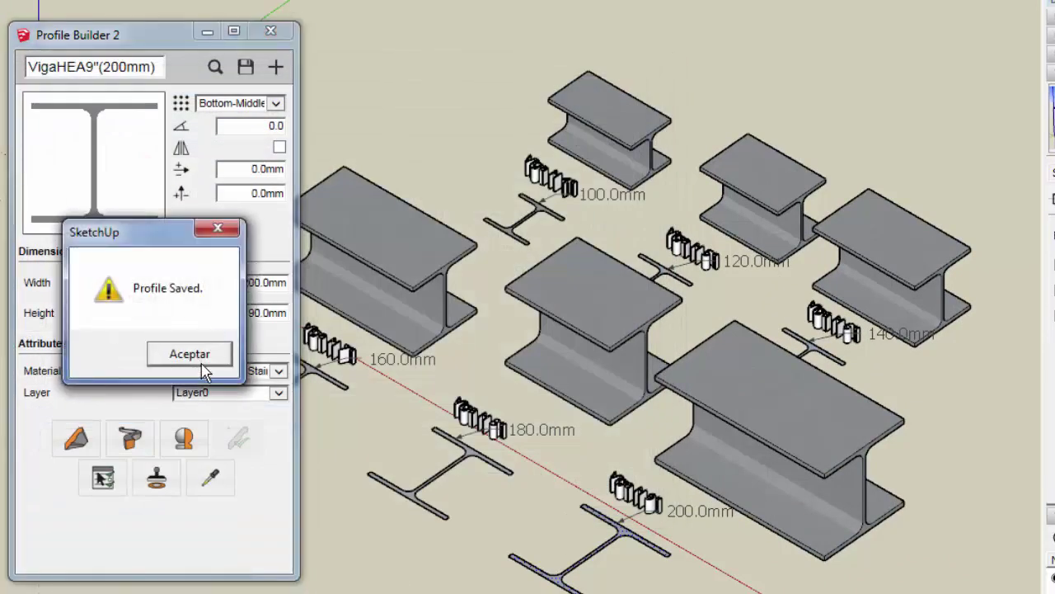
left_click(202, 367)
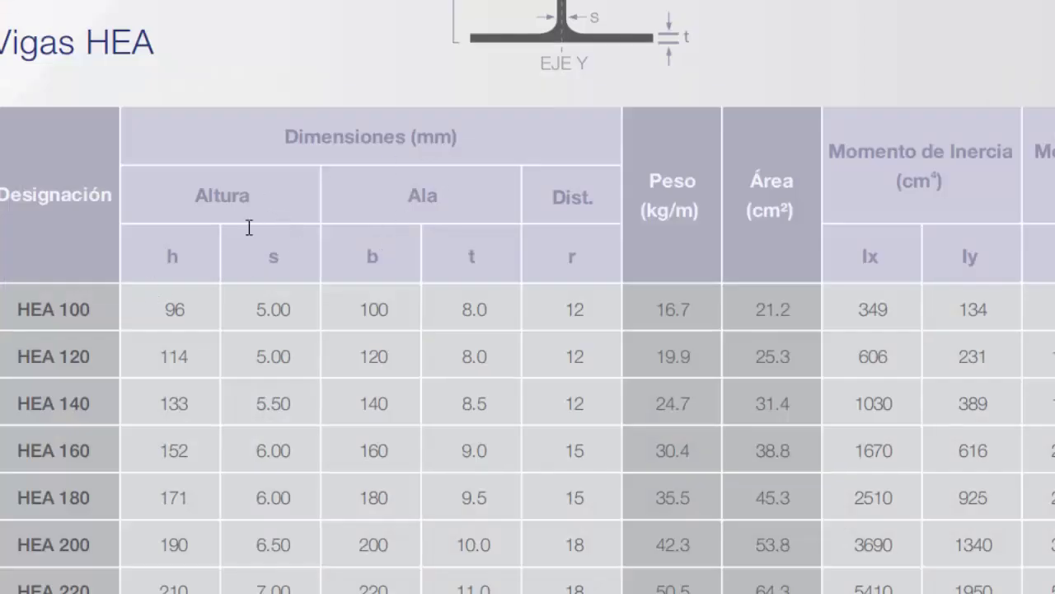
Scroll the Chrome PDF to show more rows of the HEA 100–HEA 260 dimension table.
scroll(231, 247, "down", 2)
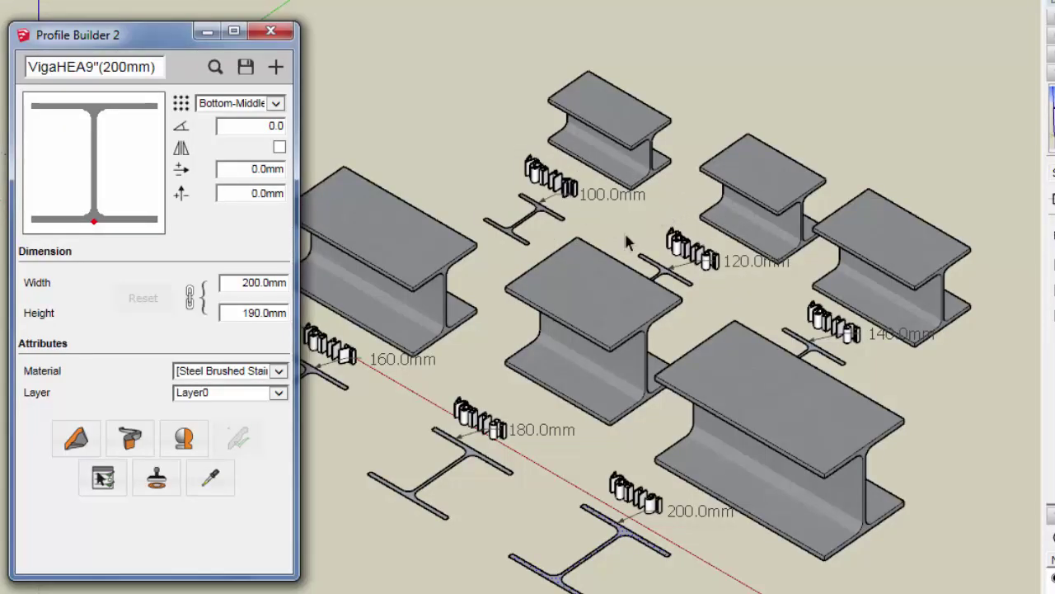
Orbit and zoom out until all six brushed-steel HEA beams and their profiles are visible.
middle_click_drag(518, 236, 528, 267)
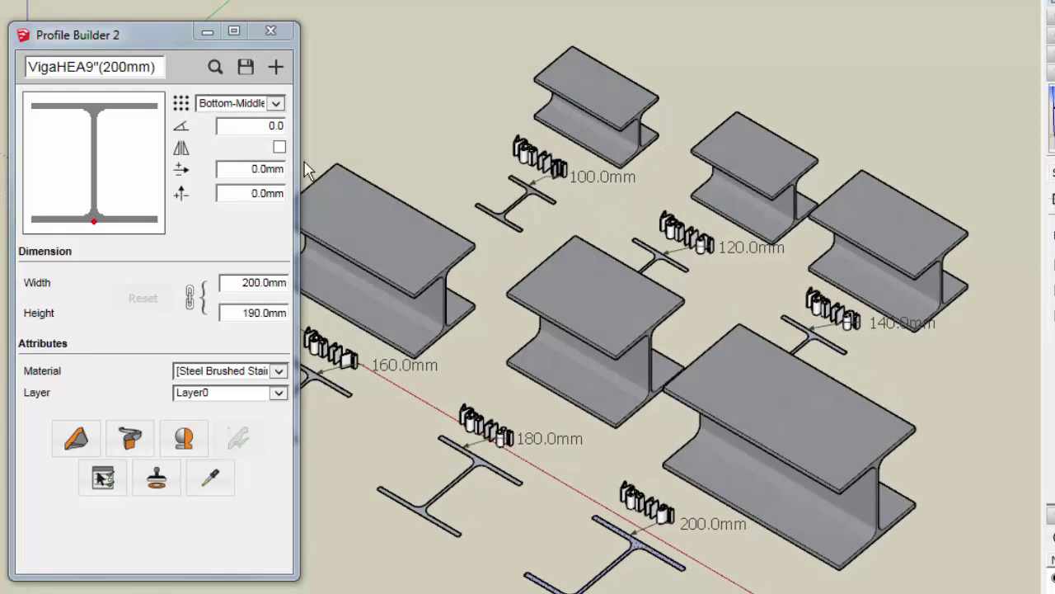
scroll(436, 196, "down", 1)
scroll(462, 218, "down", 1)
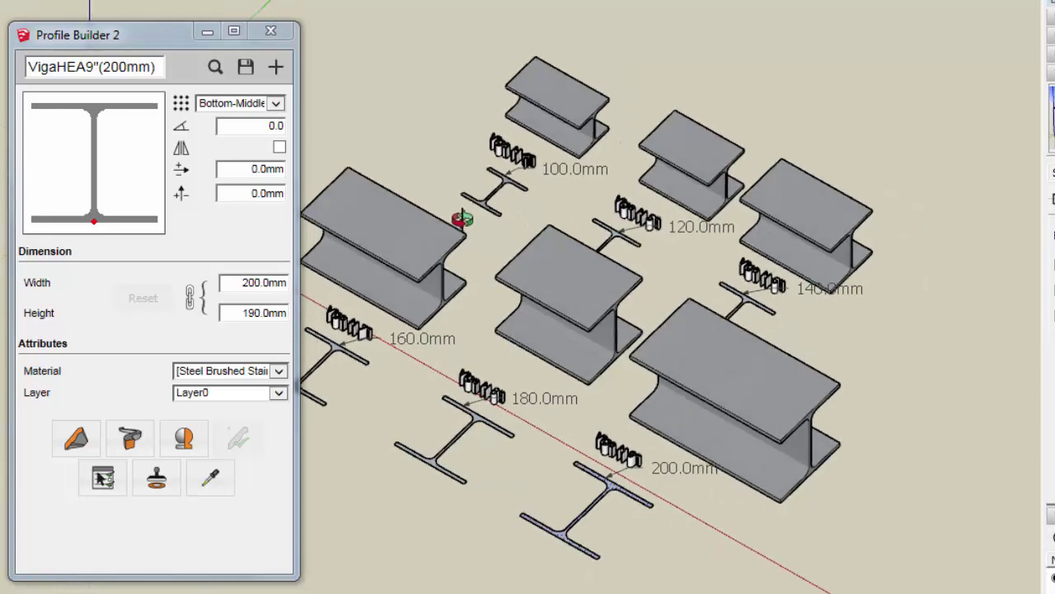